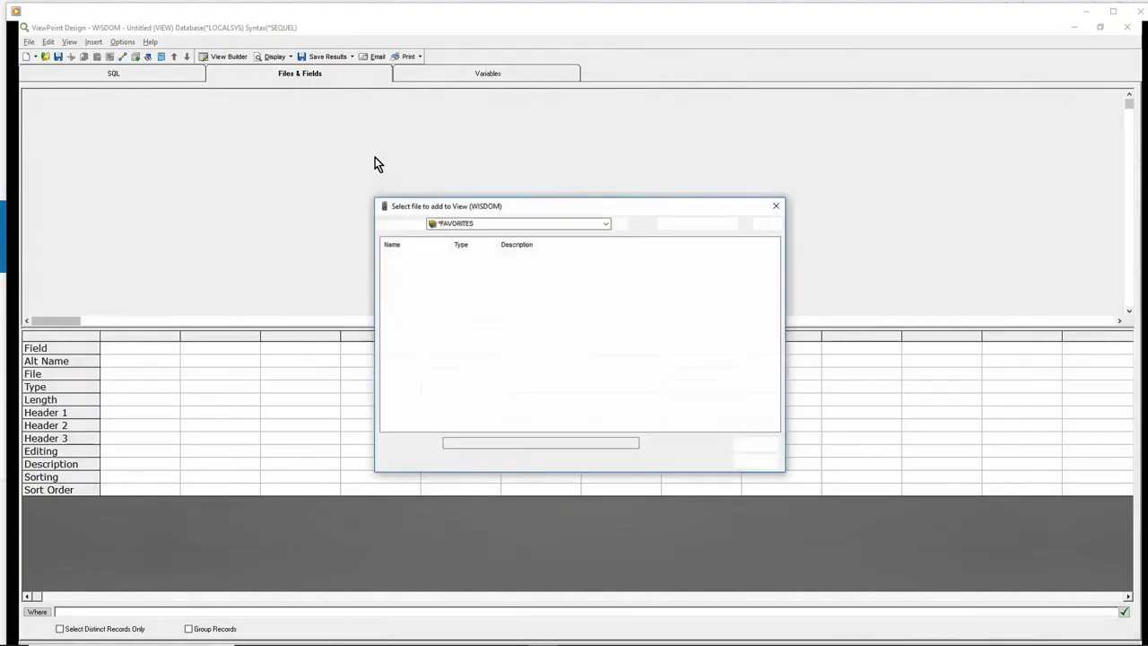
Add the CUSTMAST, ORDHEAD and ORDLINE files from the SEQ_DEMO library to the view.
click(603, 225)
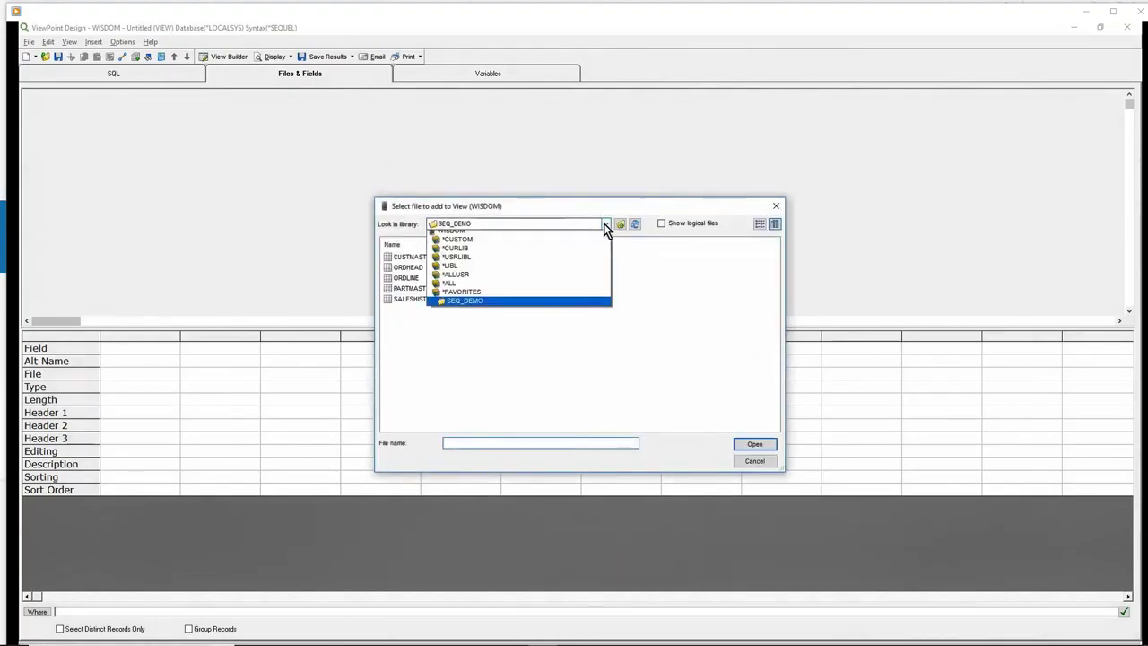
click(521, 299)
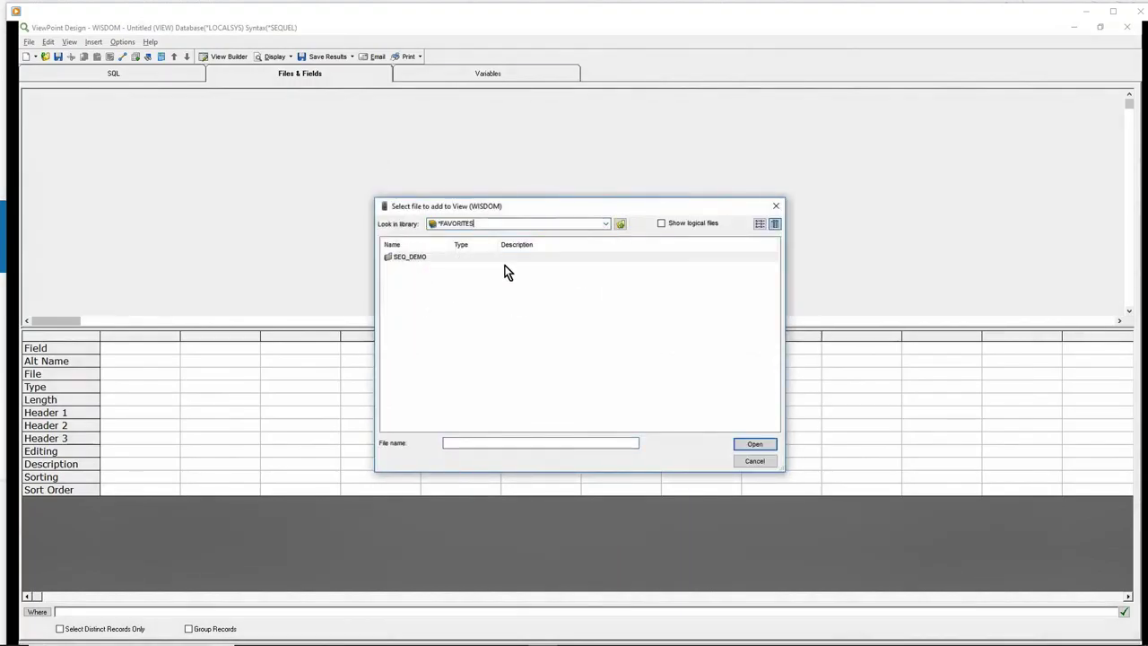
double_click(421, 258)
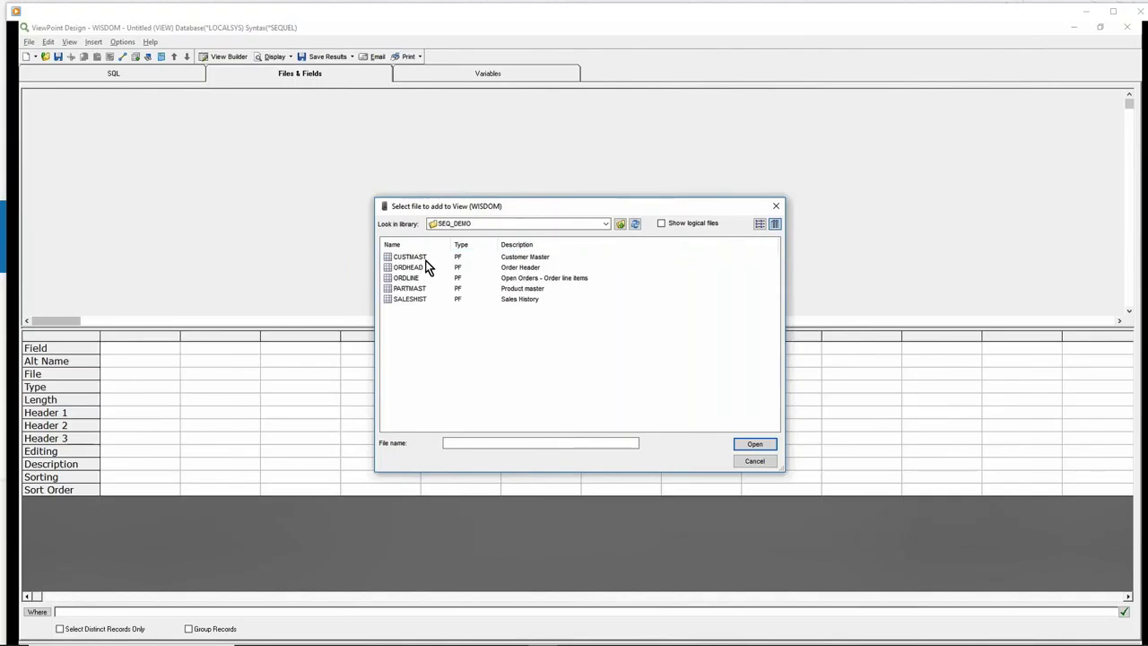
click(425, 258)
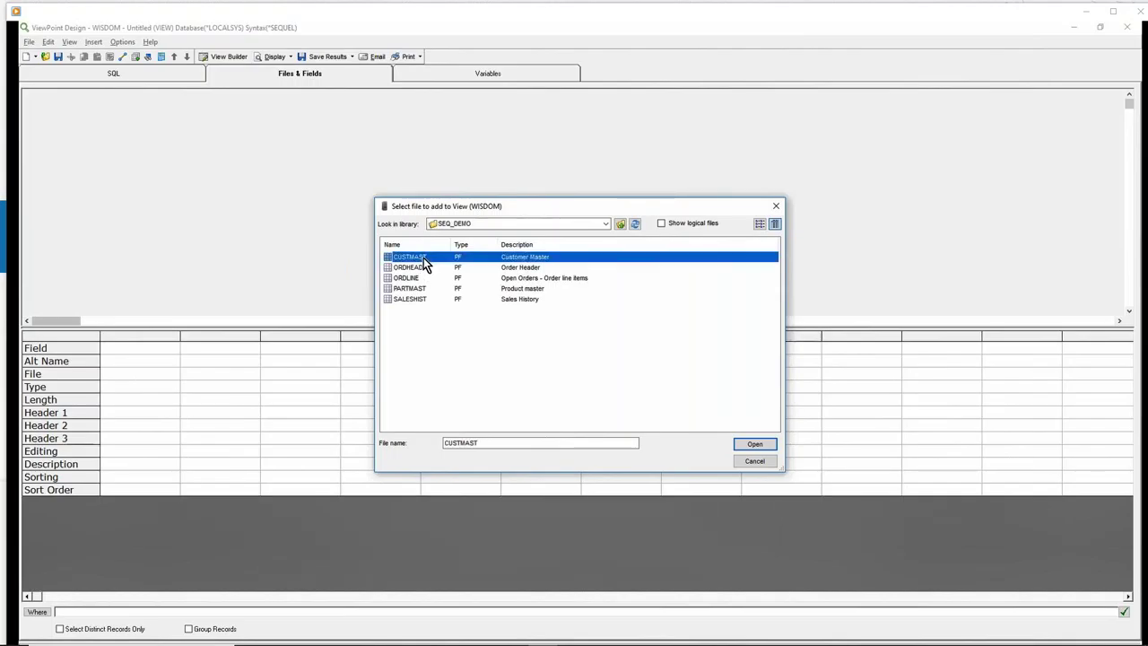
ctrl+click(419, 268)
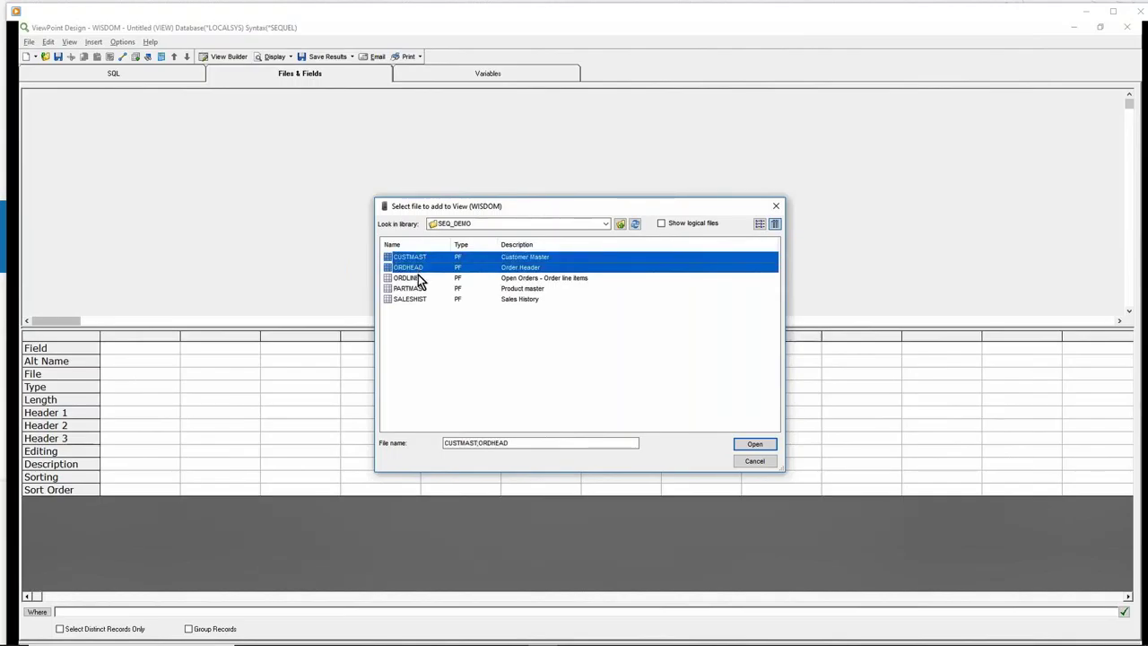
ctrl+click(418, 279)
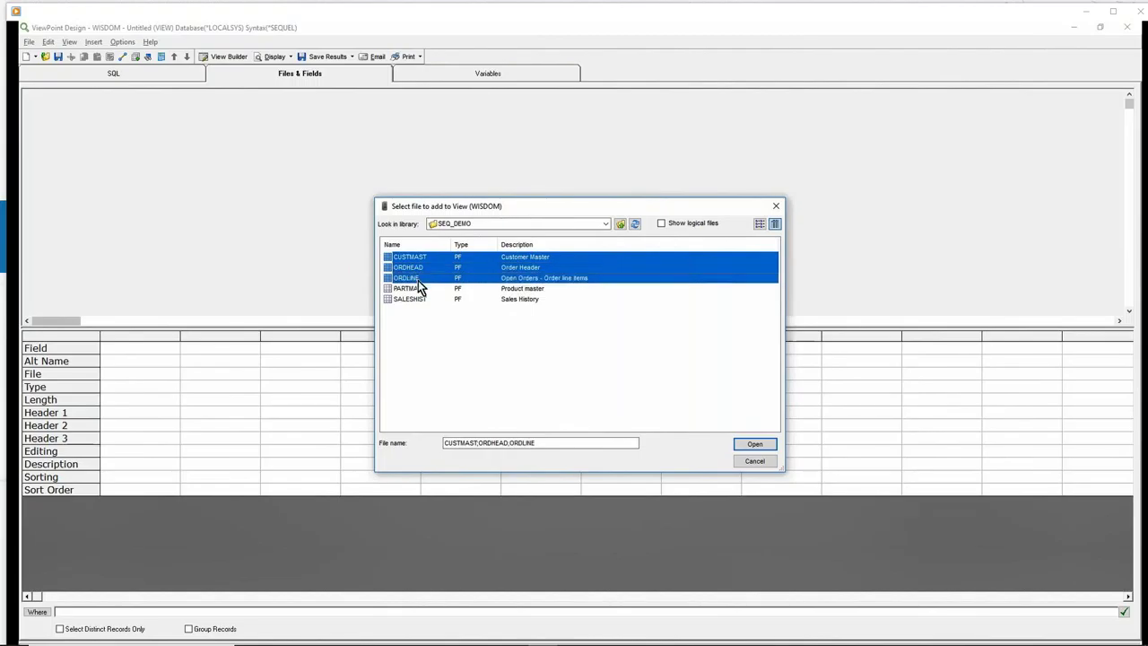
click(737, 446)
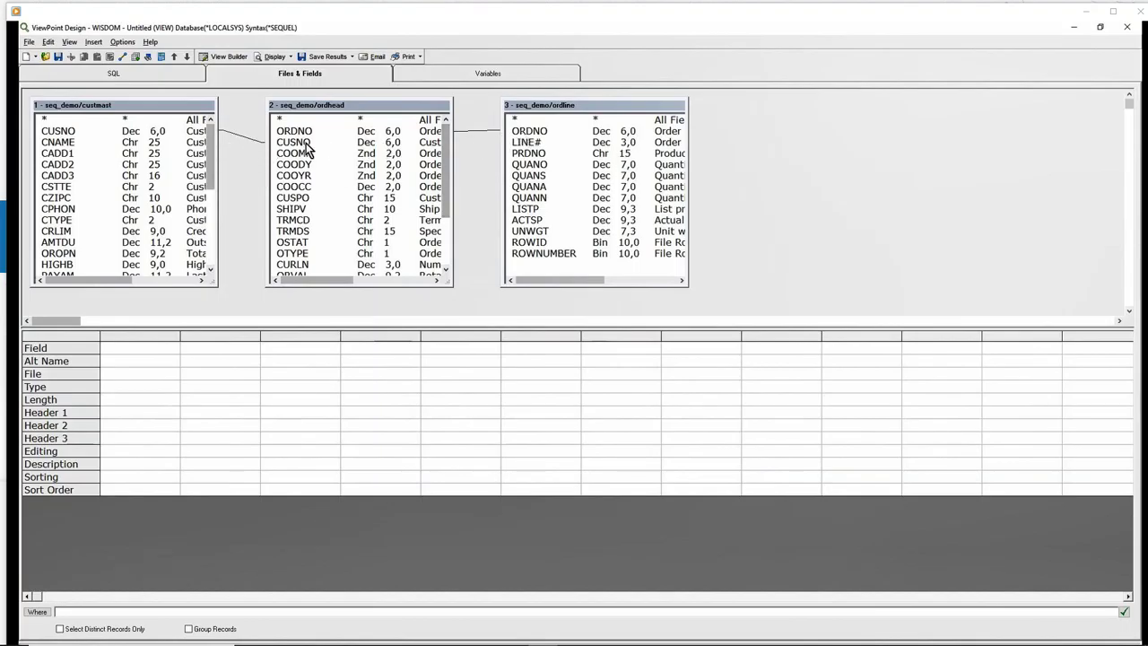
Check the join properties of the CUSNO link between custmast and ordhead, leaving them unchanged.
right_click(242, 144)
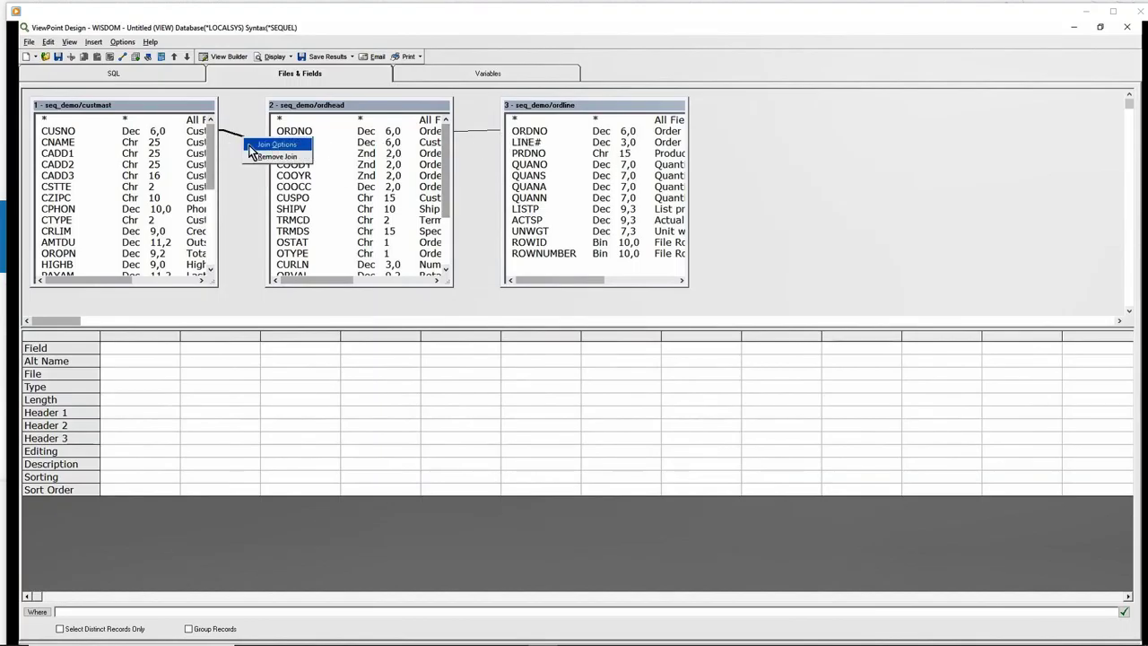
click(274, 142)
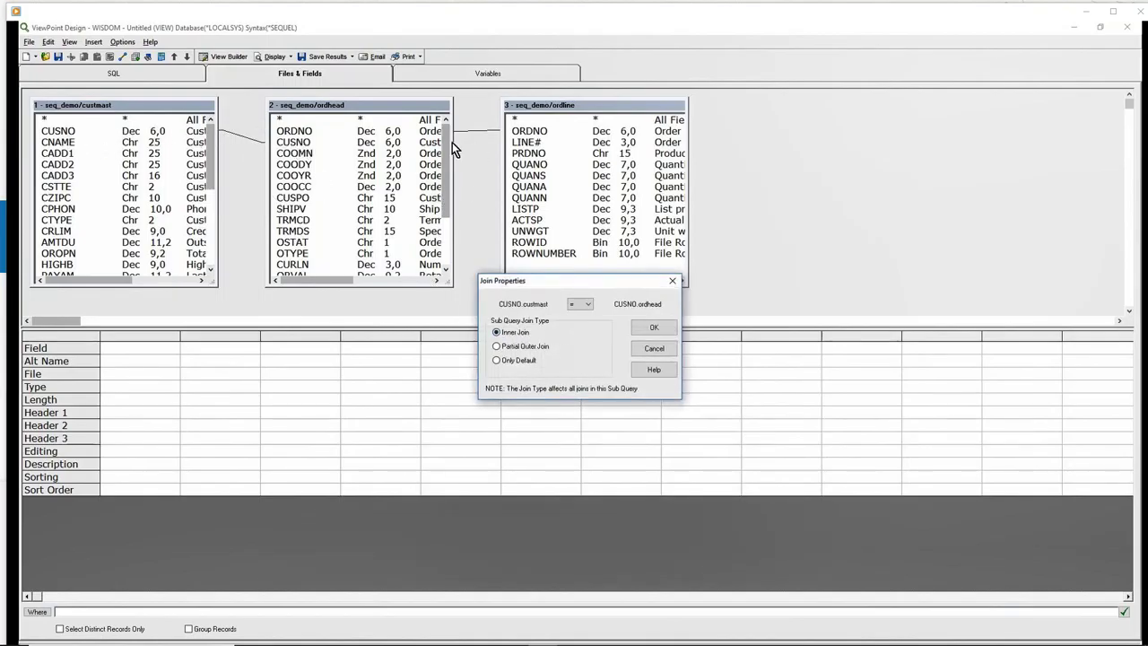
click(644, 348)
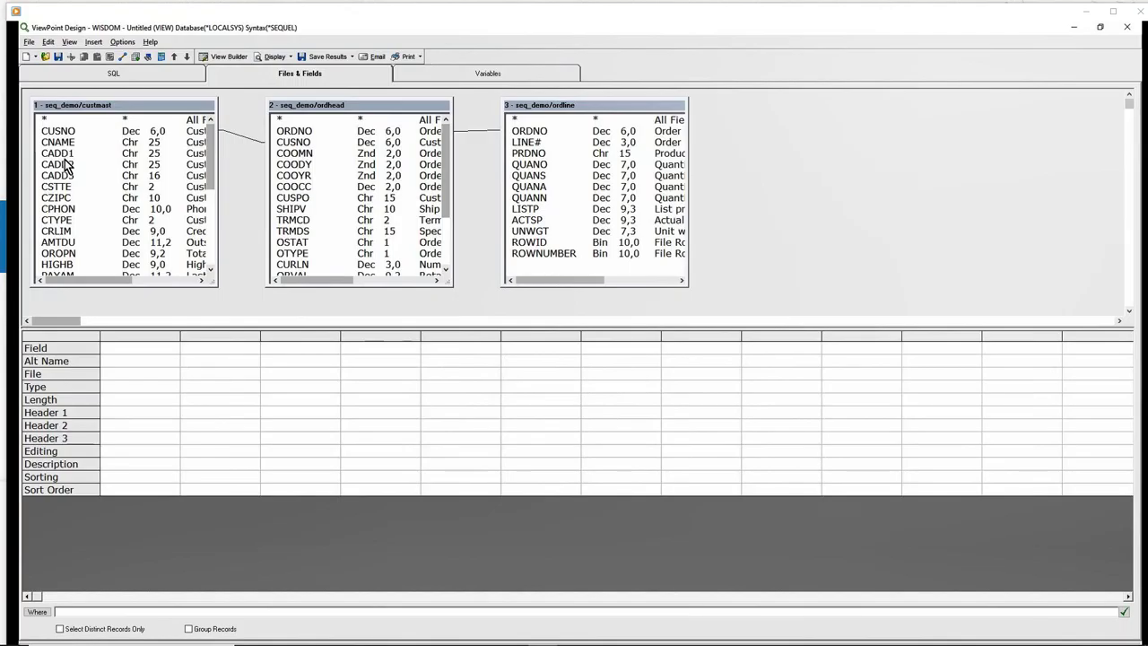
Add the customer state (CSTTE), customer number (CUSNO) and customer name (CNAME) fields from custmast to the view.
click(63, 188)
double_click(63, 188)
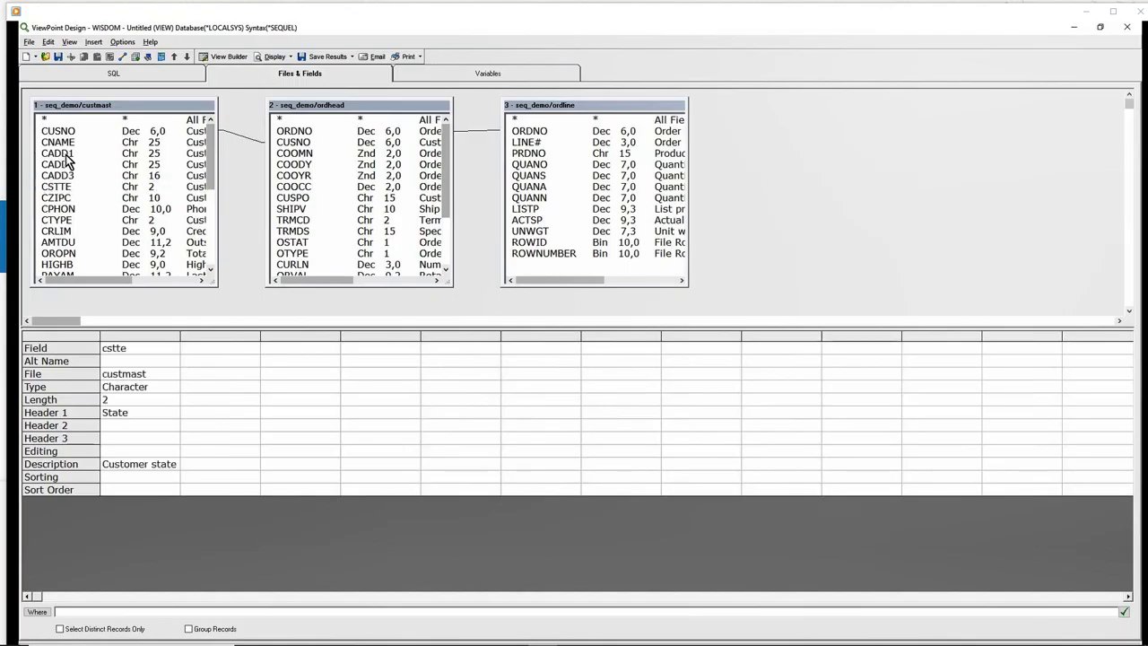
double_click(72, 134)
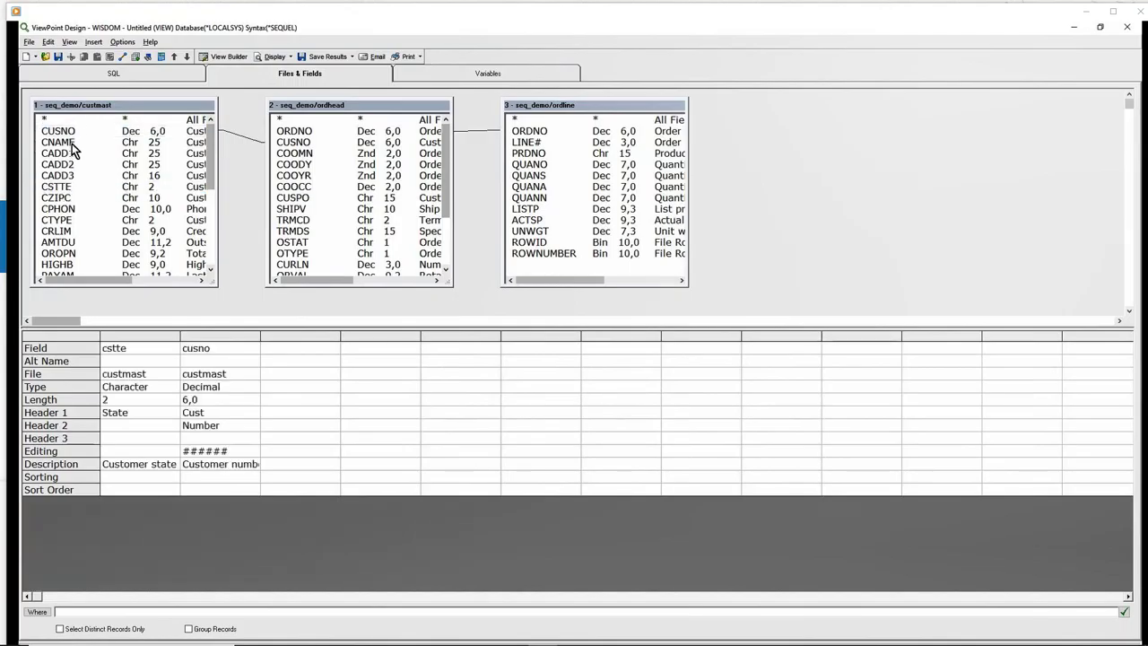
double_click(71, 143)
Add the ORDNO field from ordhead and the LINE# and PRDNO fields from ordline to the view.
click(294, 136)
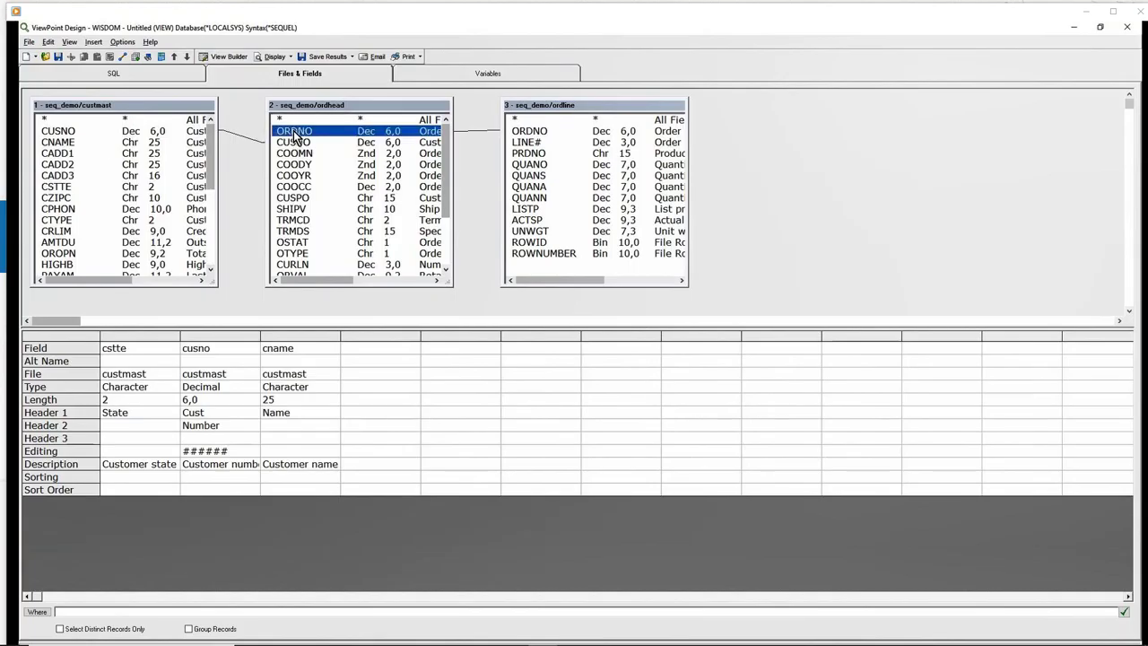
double_click(294, 135)
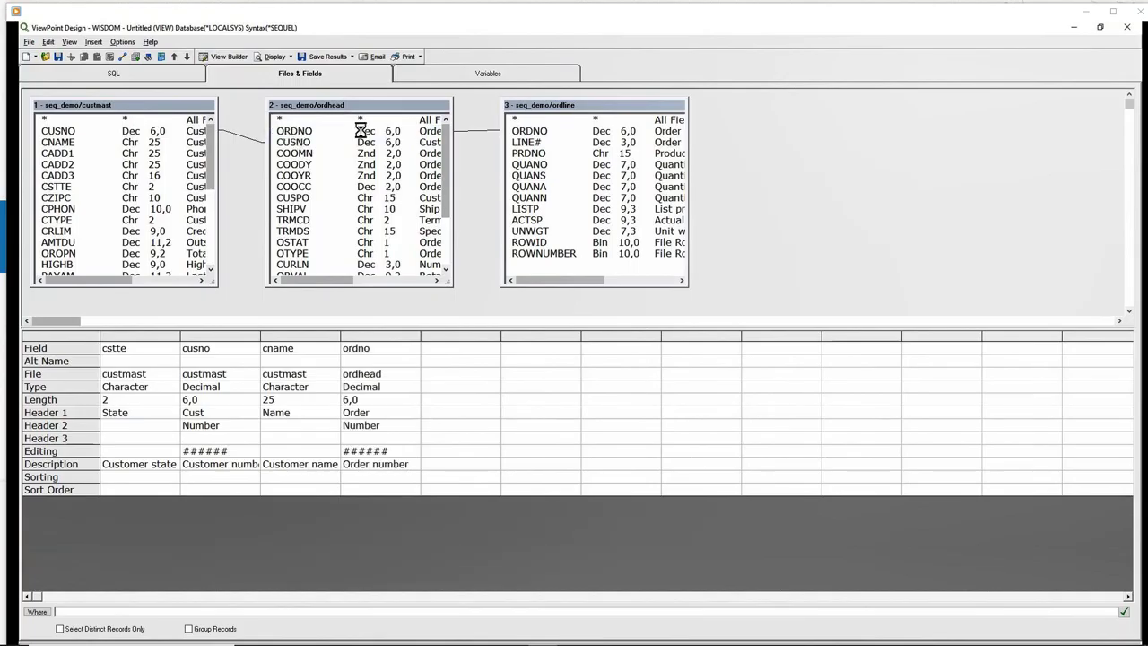
click(536, 147)
double_click(536, 147)
double_click(535, 153)
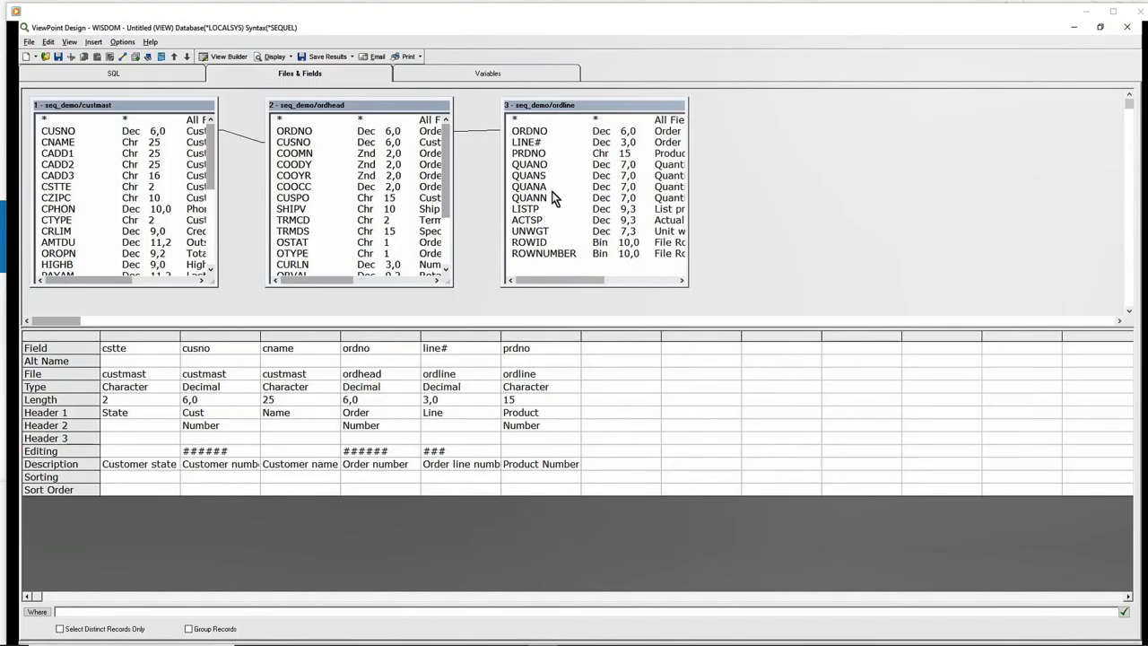
Add the PARTMAST product master file from SEQ_DEMO to the view.
right_click(749, 137)
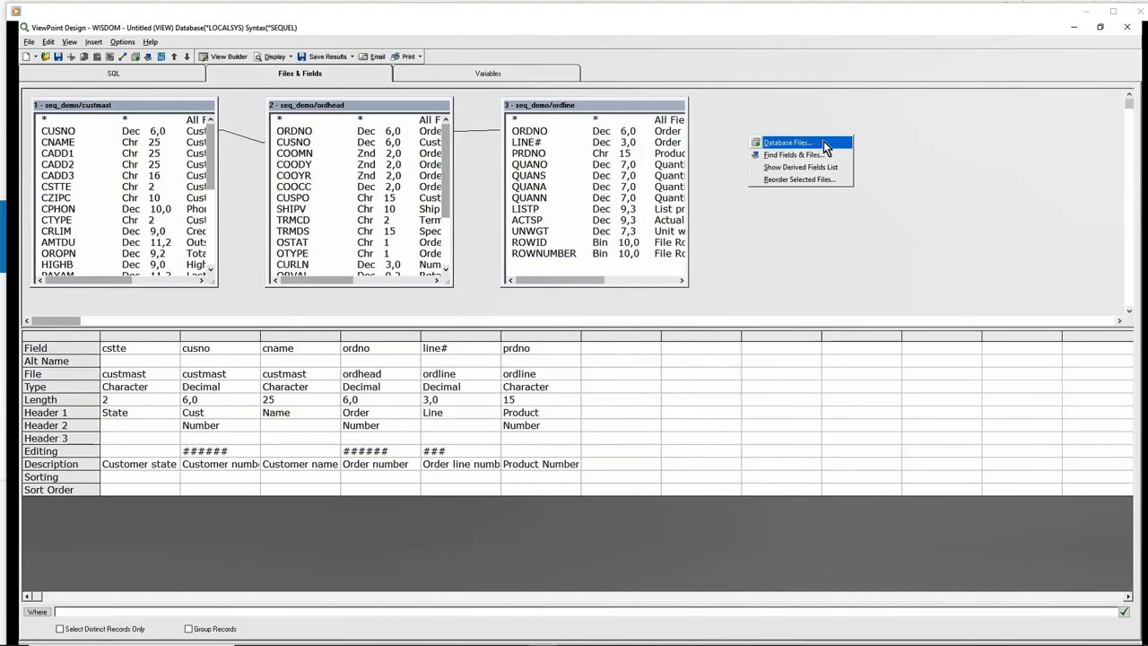
click(823, 143)
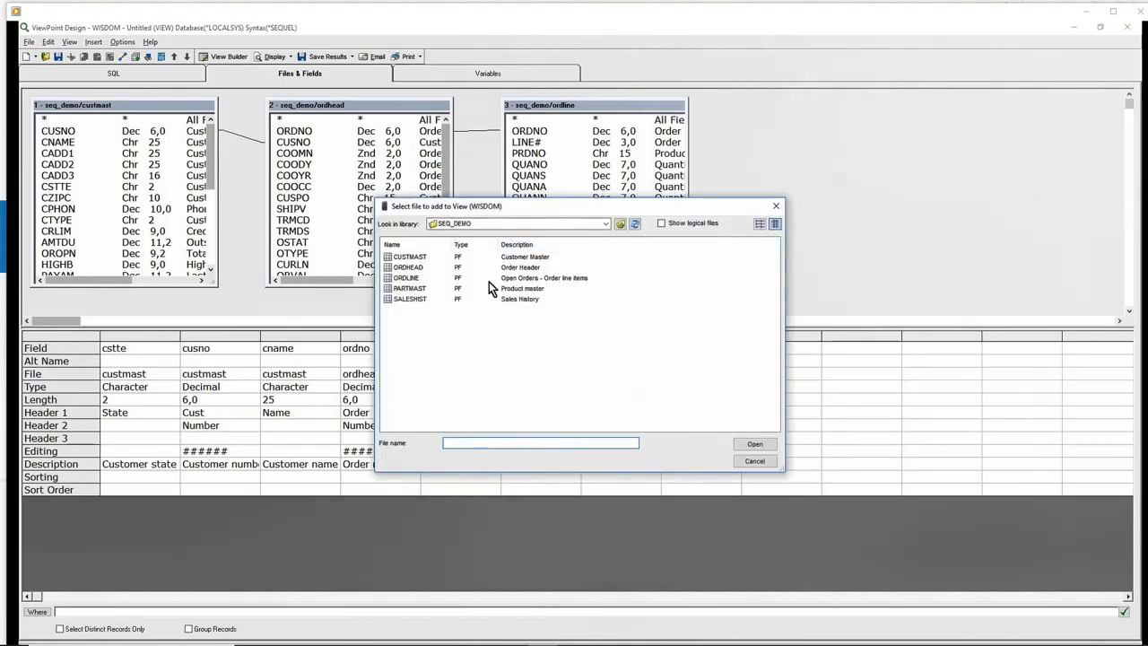
double_click(426, 288)
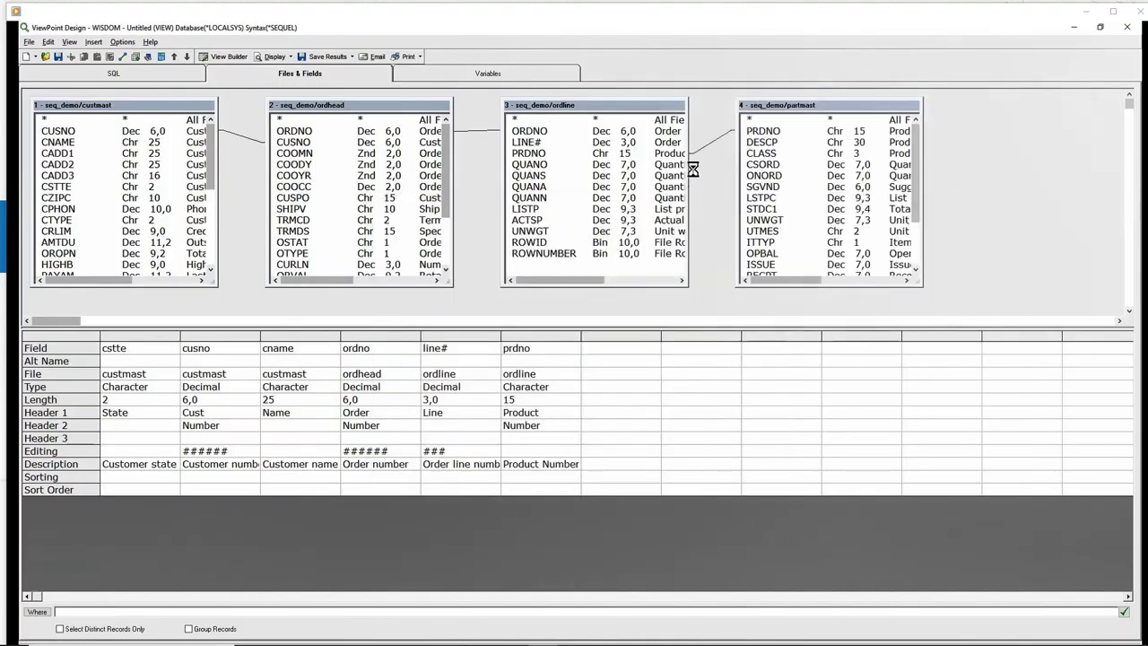
Add the DESCP field from partmast and the QUANO and ACTSP fields from ordline to the view.
double_click(762, 144)
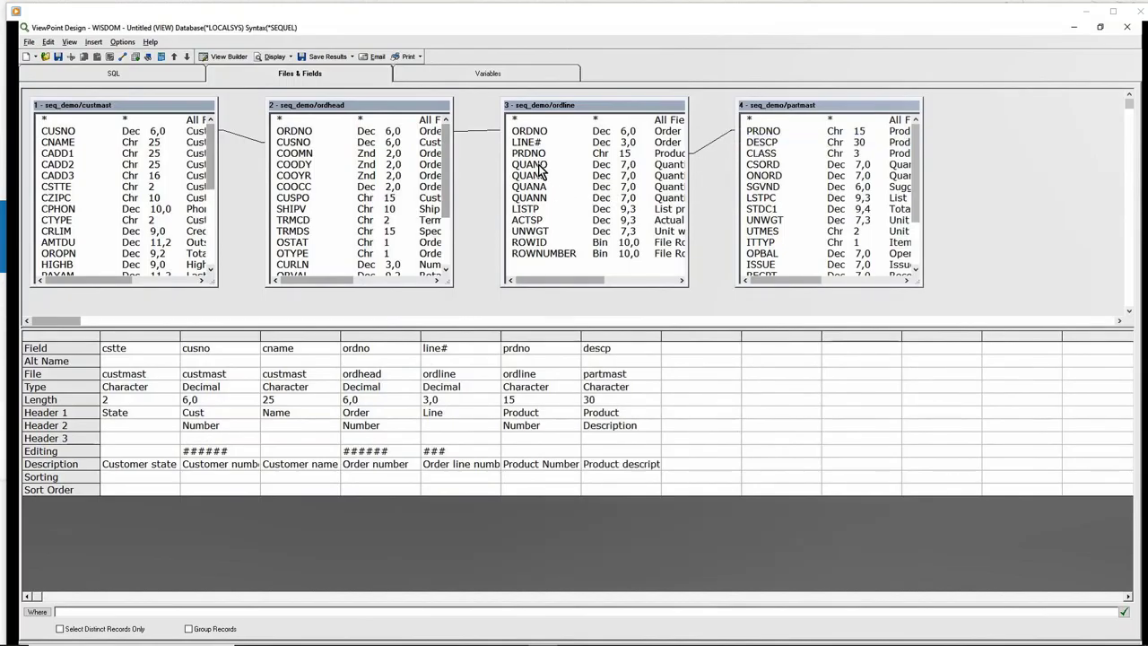
double_click(536, 164)
double_click(539, 221)
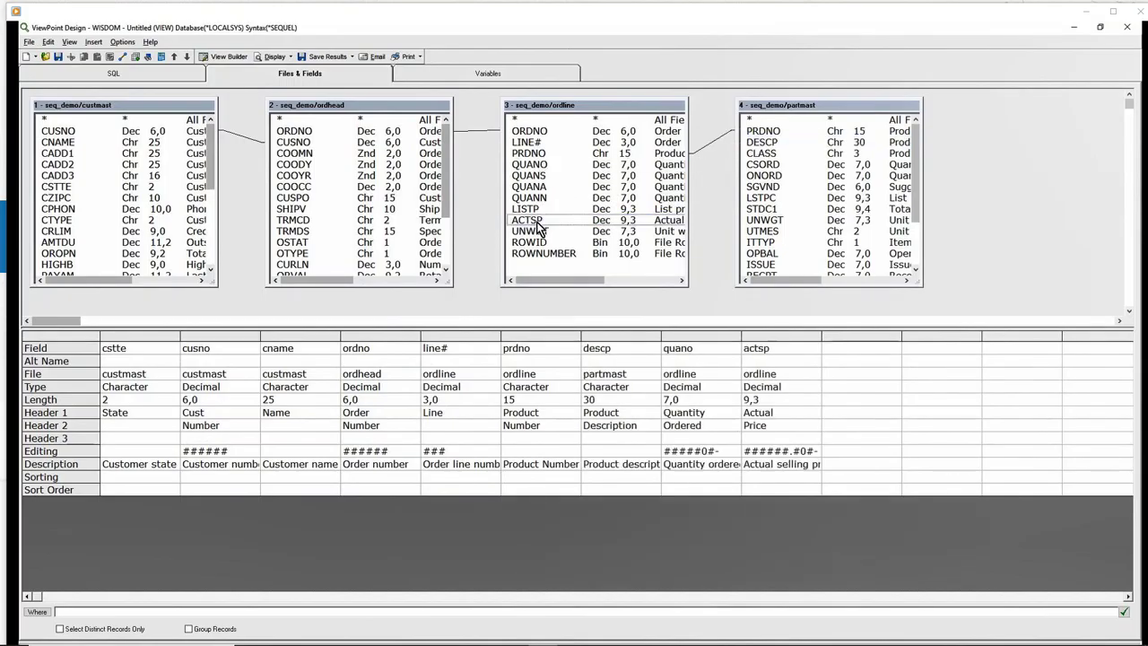
Create a derived field in the first empty column with the expression quano.ordline * actsp.ordline and validate it.
right_click(877, 344)
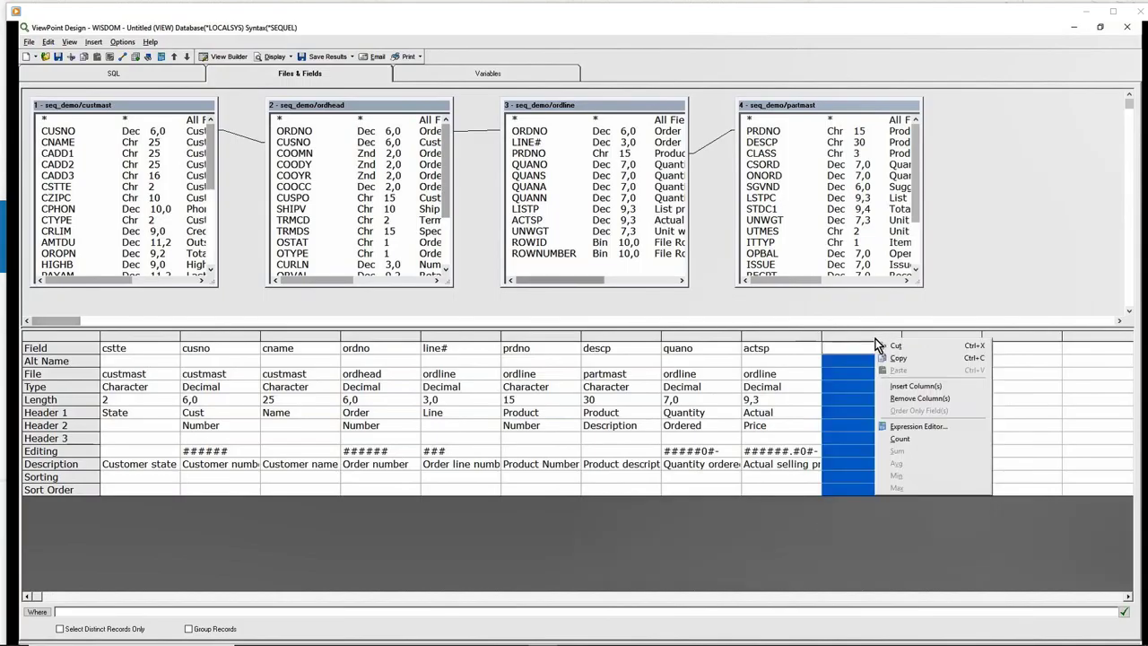
click(915, 428)
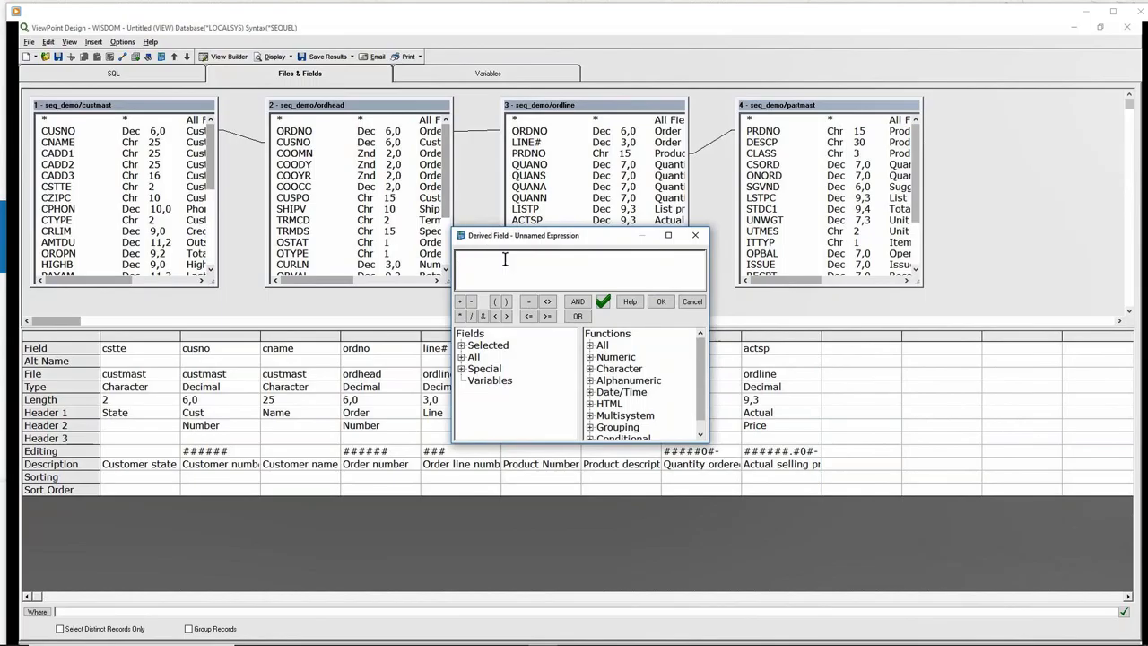
click(461, 345)
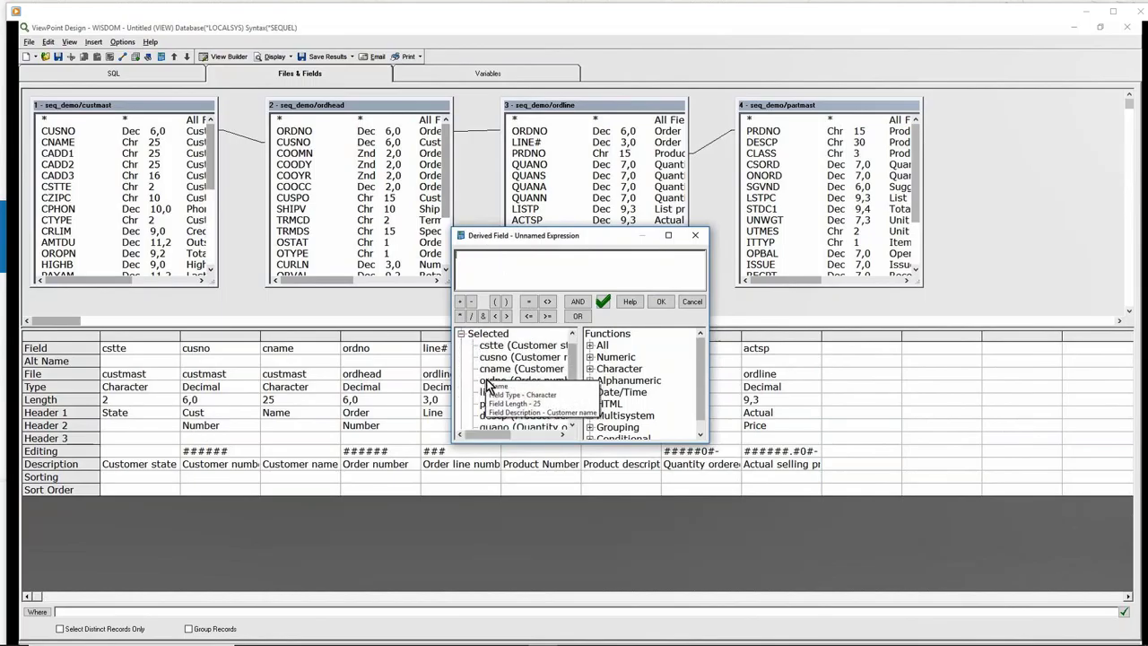
scroll(483, 401, down, 2)
double_click(519, 369)
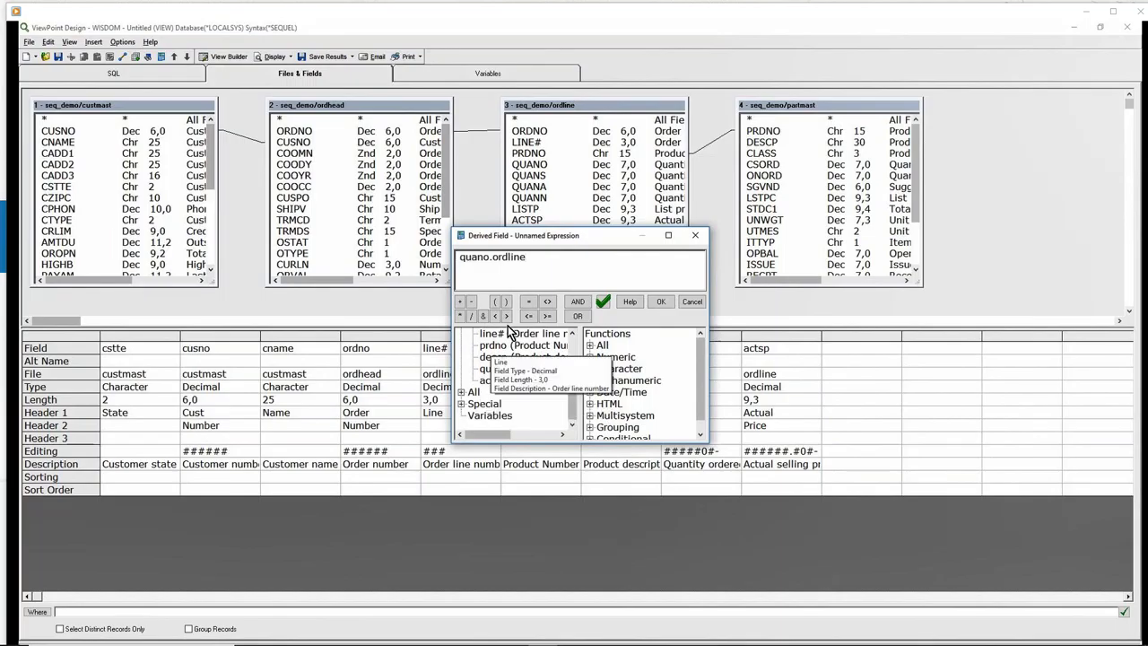
click(460, 316)
double_click(523, 380)
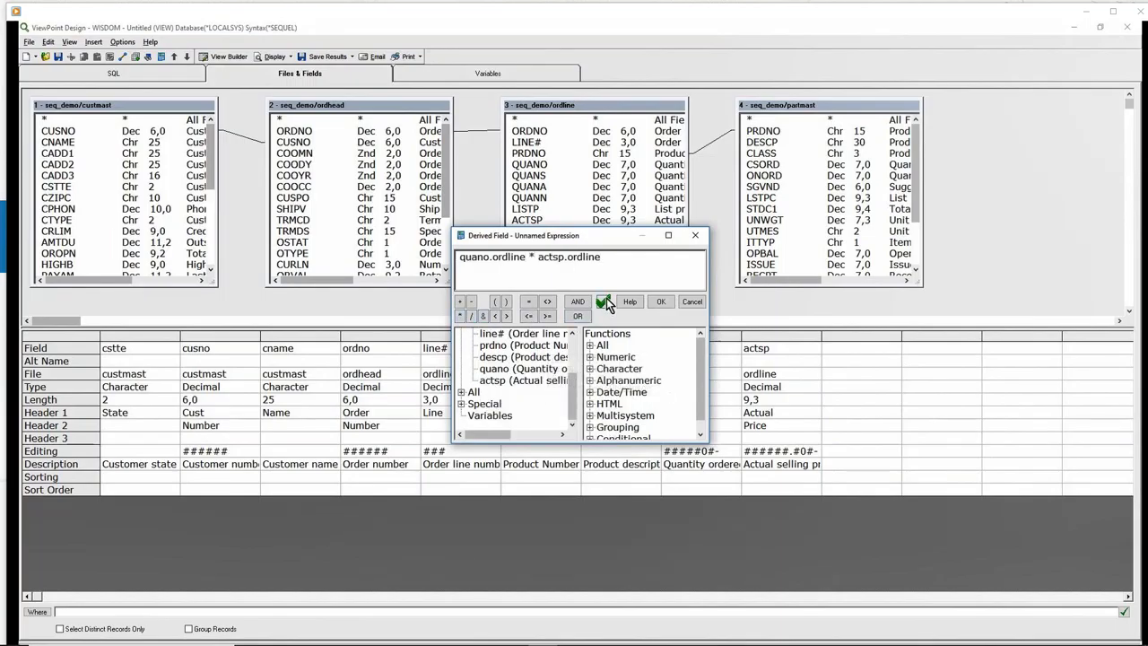
click(605, 301)
click(617, 388)
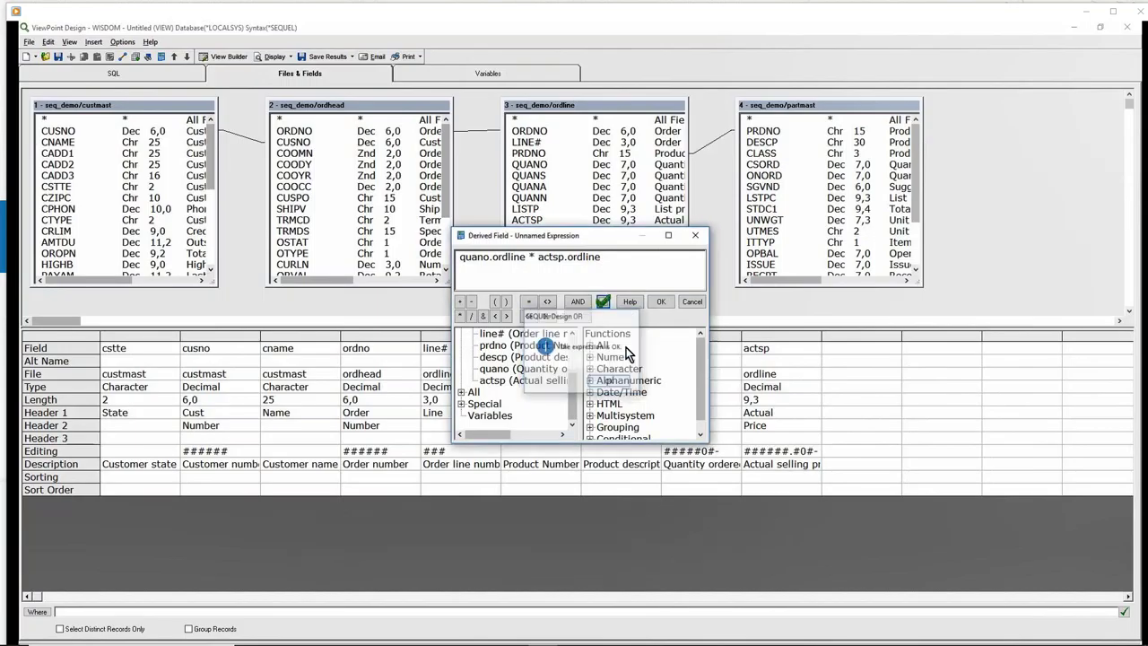
click(660, 303)
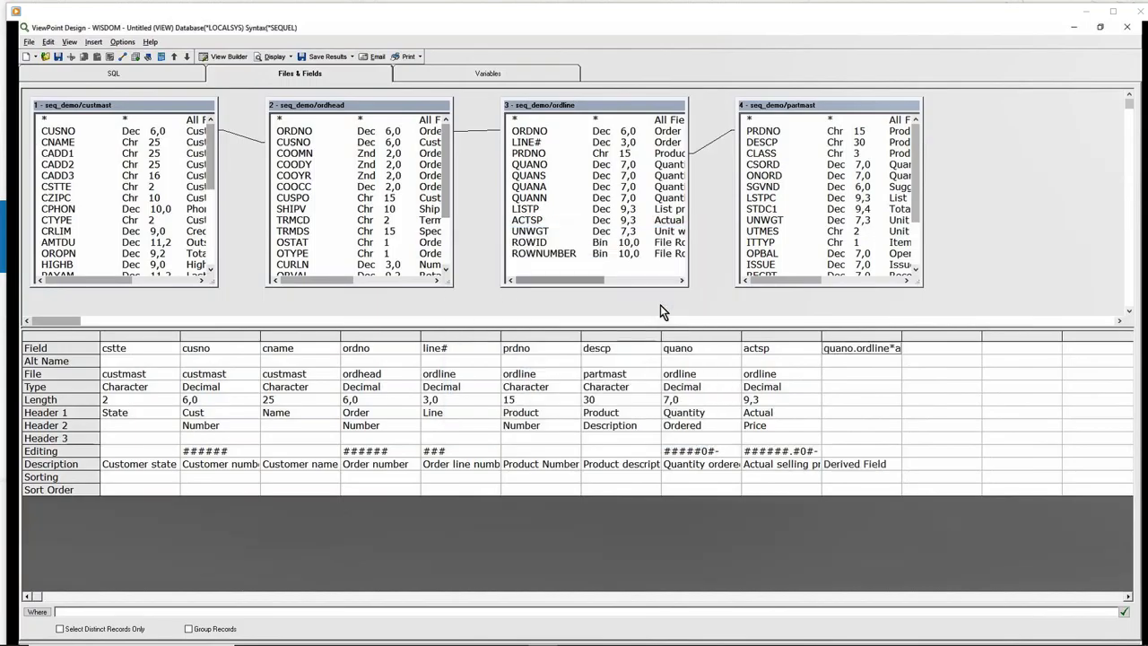
Give the derived field the alternate name extpr and set its two header lines to Extended and Price.
click(839, 361)
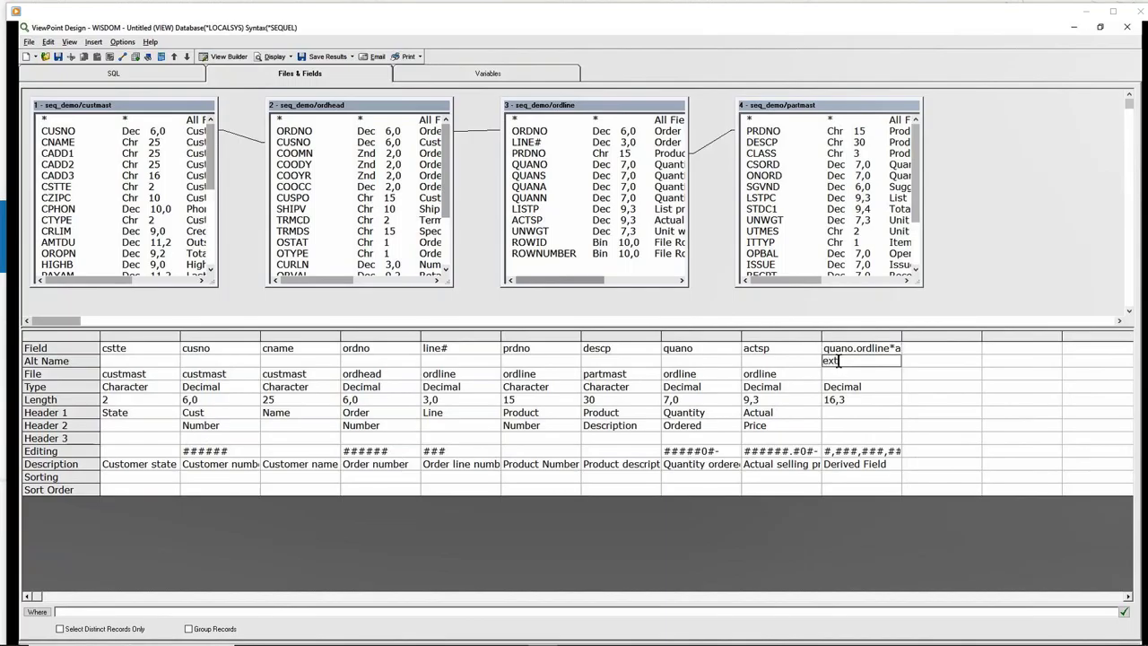
key(Return)
key(Down)
key(Down)
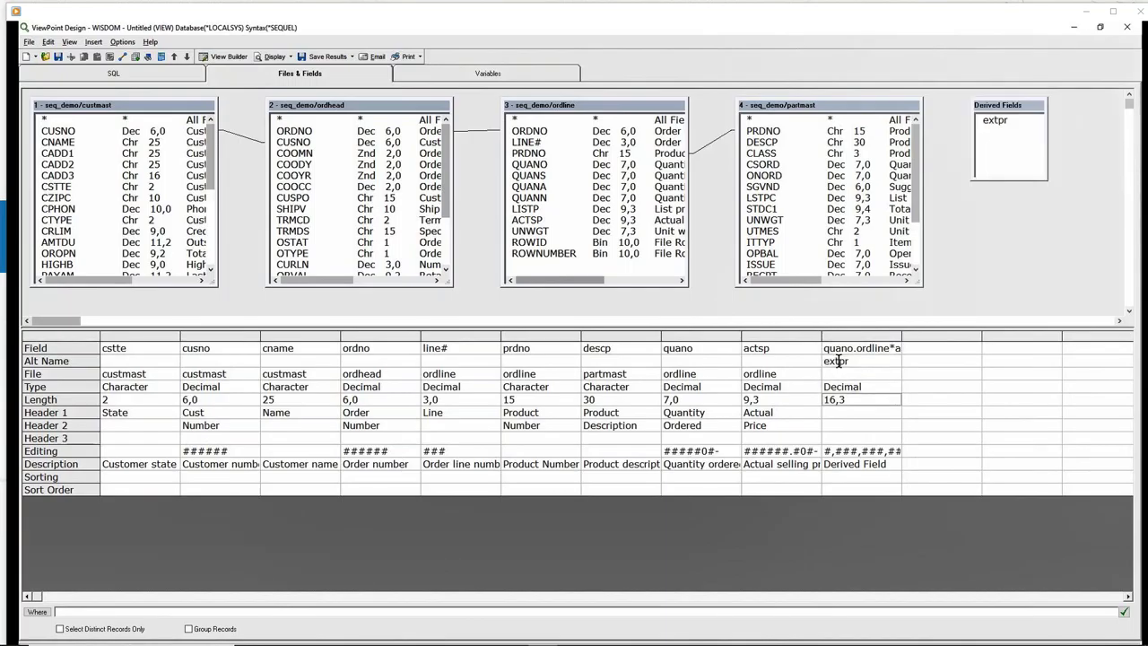
text(Ext)
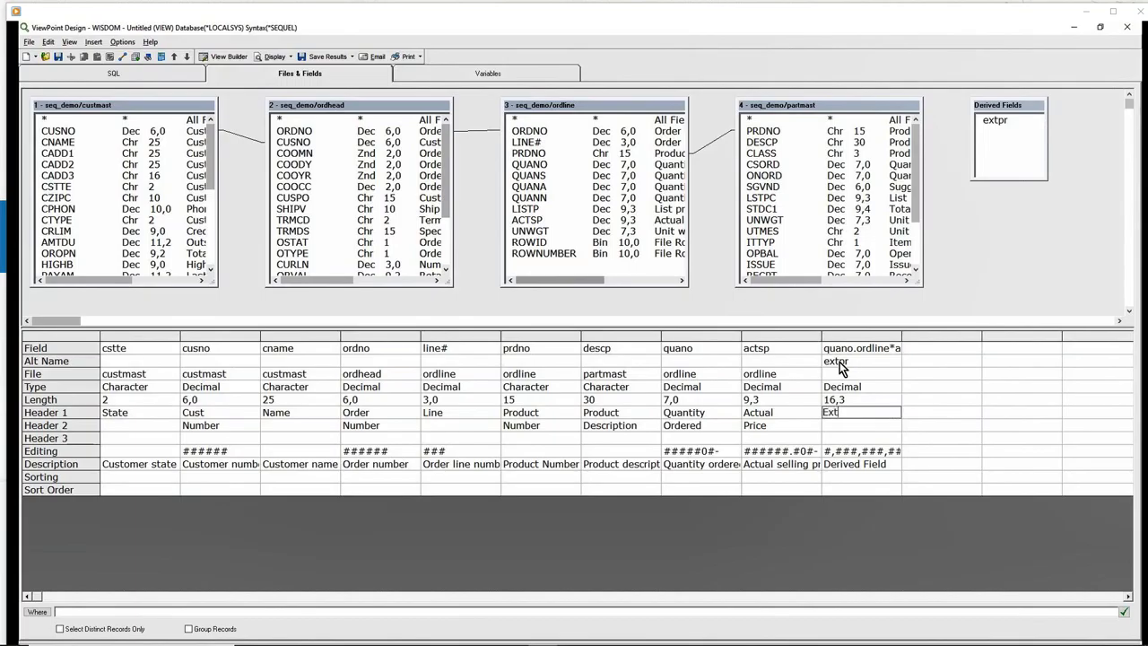
text(ended)
key(Down)
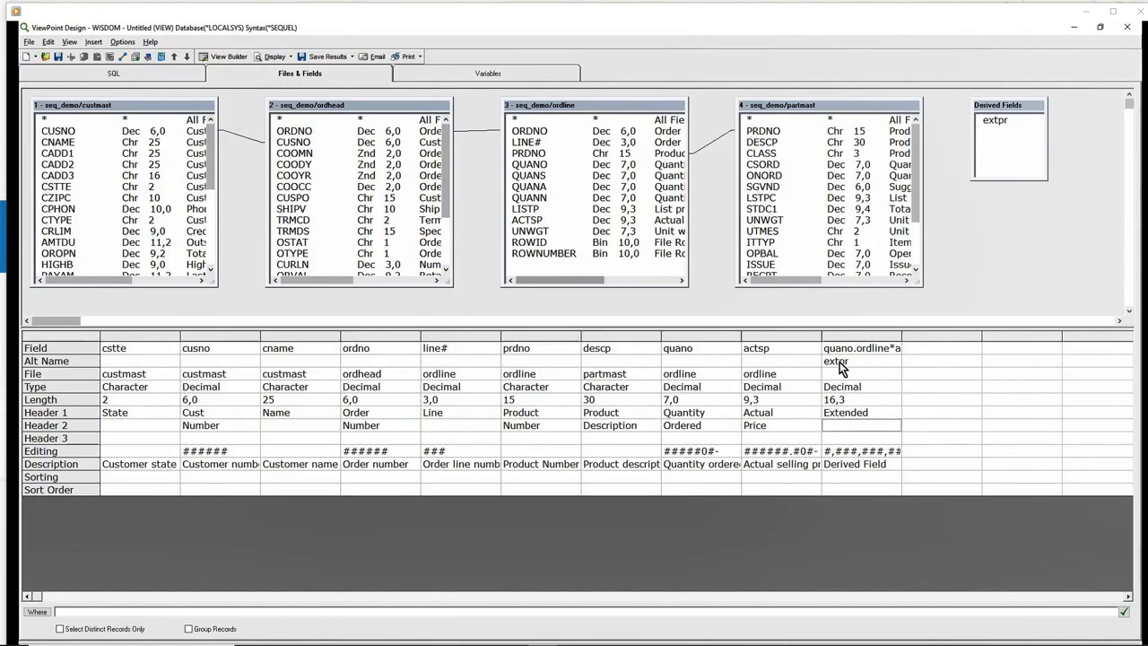
text(Price)
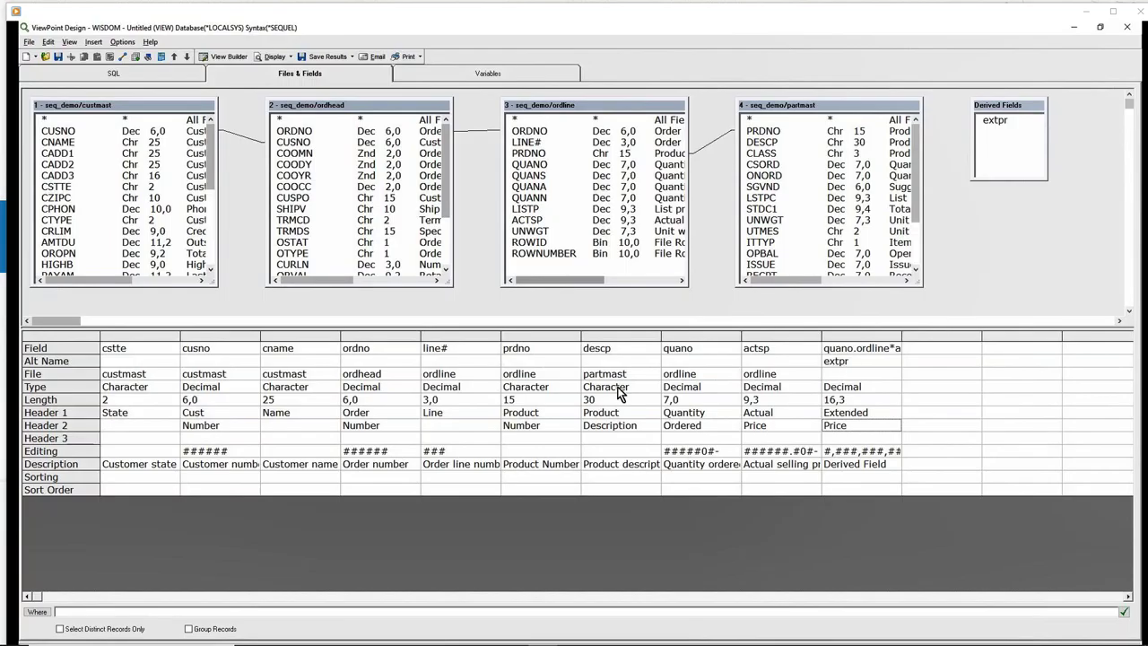
Sort the view in ascending order by cstte, cname and ordno, in that priority.
double_click(172, 479)
click(324, 484)
click(324, 484)
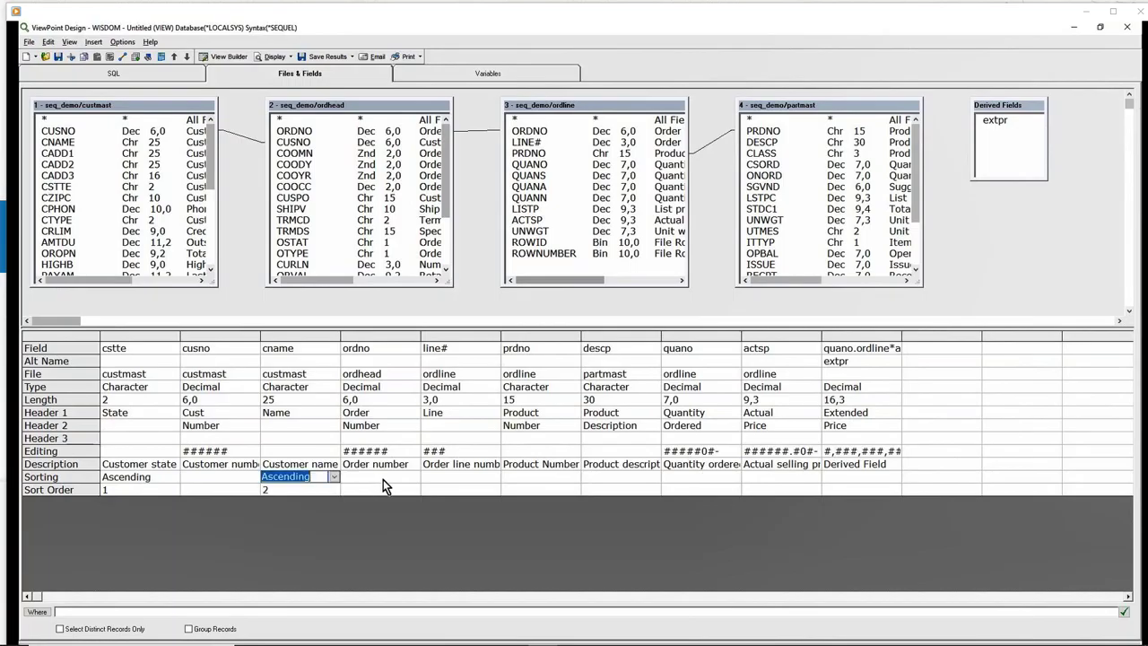
double_click(383, 479)
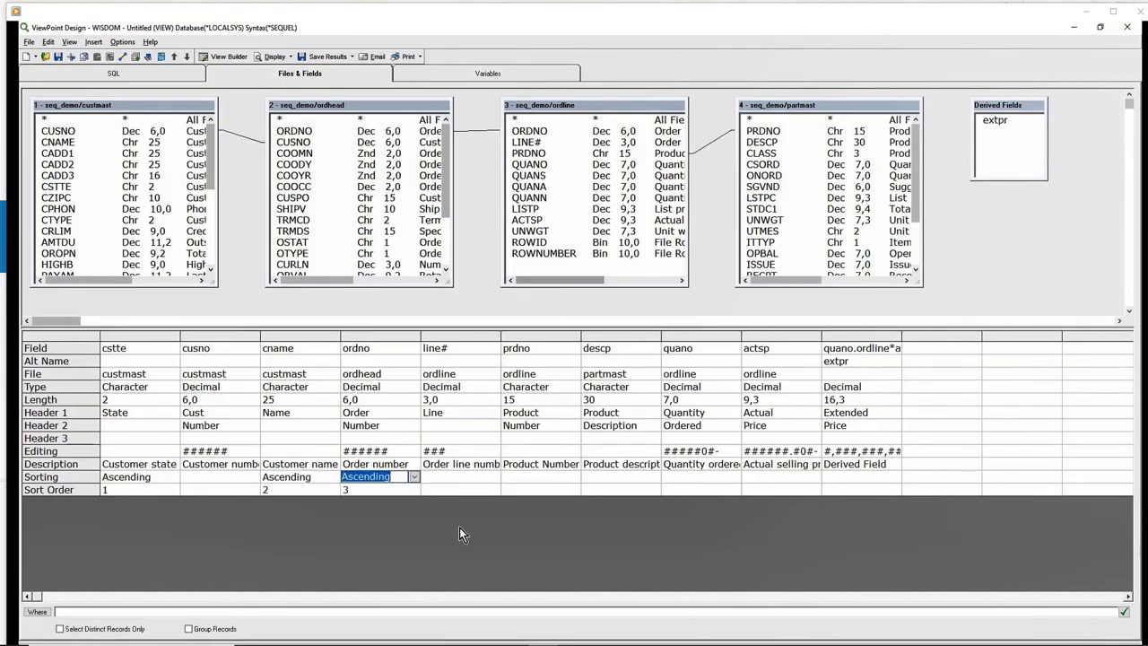
Define the record selection condition as cstte.custmast =&cstte, validate the expression and apply it to the view.
click(37, 612)
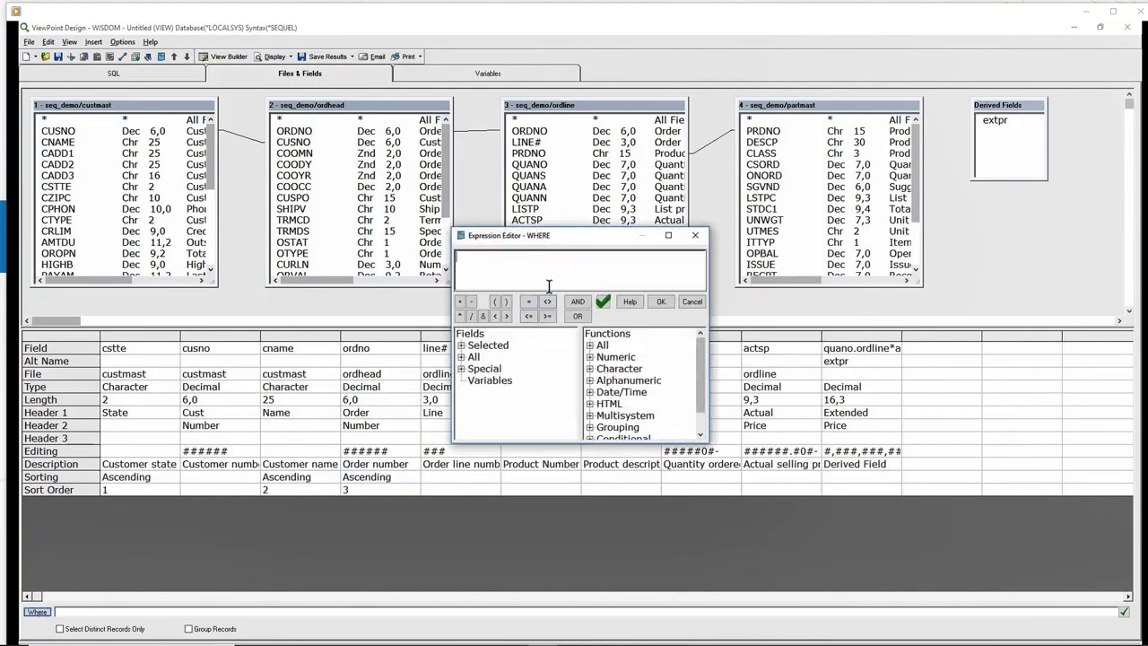
click(461, 346)
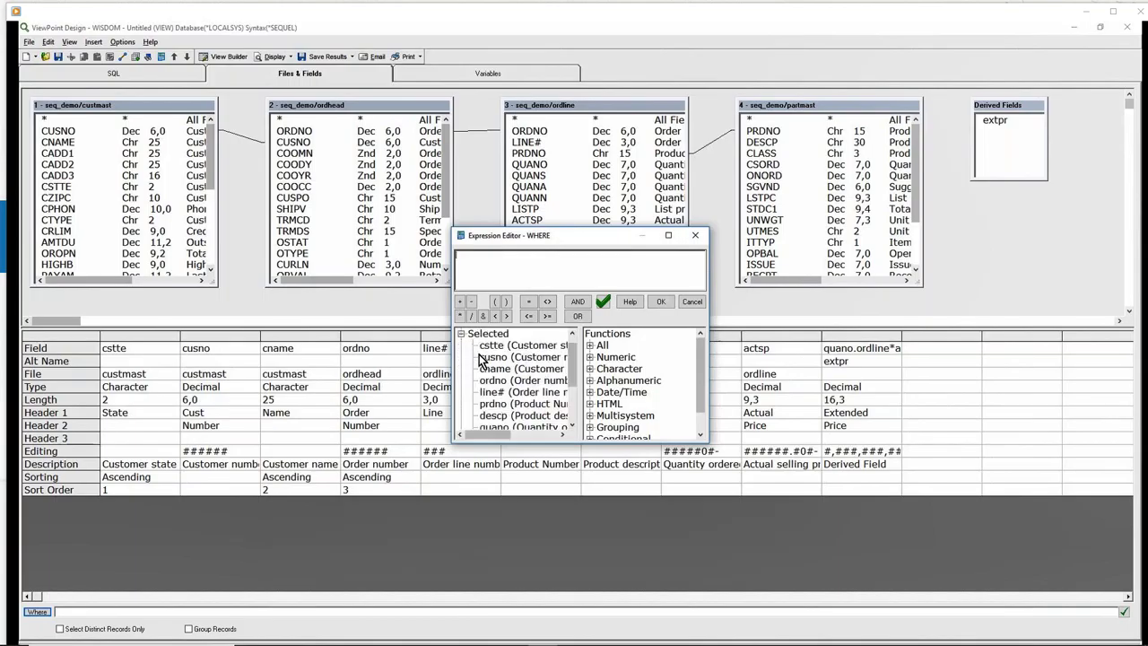
double_click(494, 350)
click(529, 302)
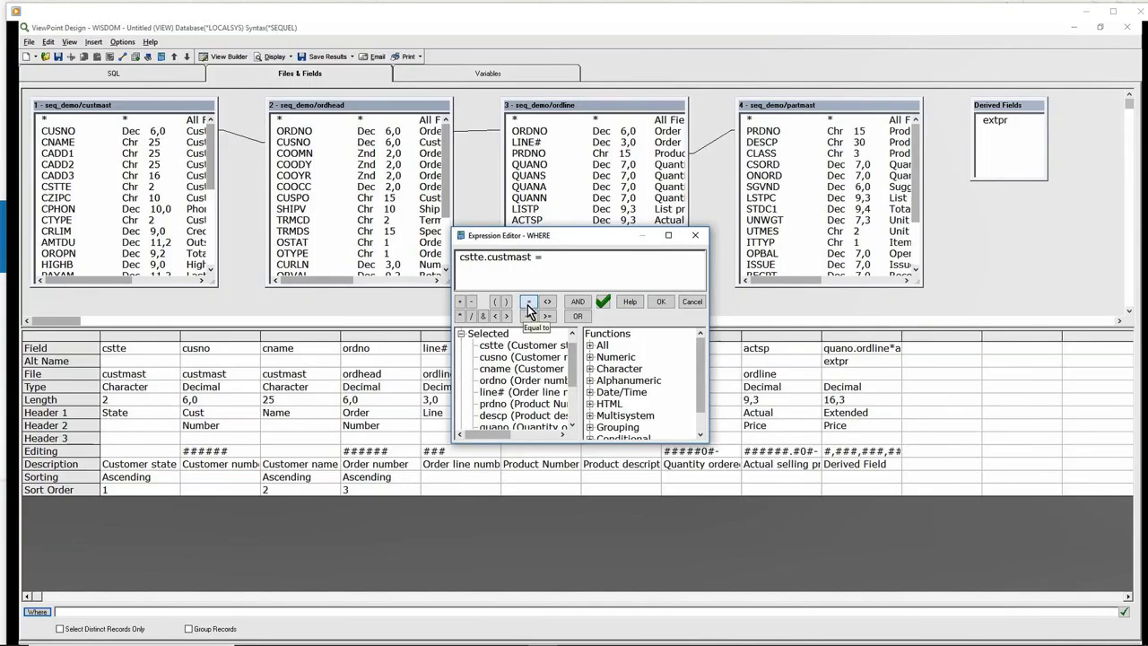
click(482, 316)
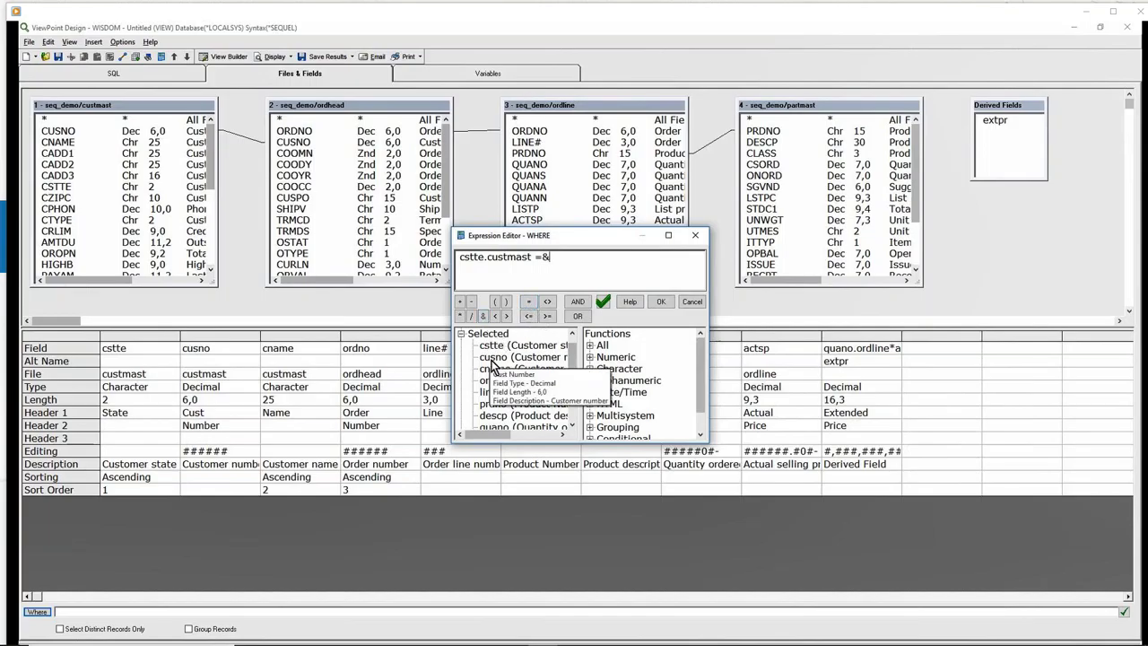
double_click(491, 348)
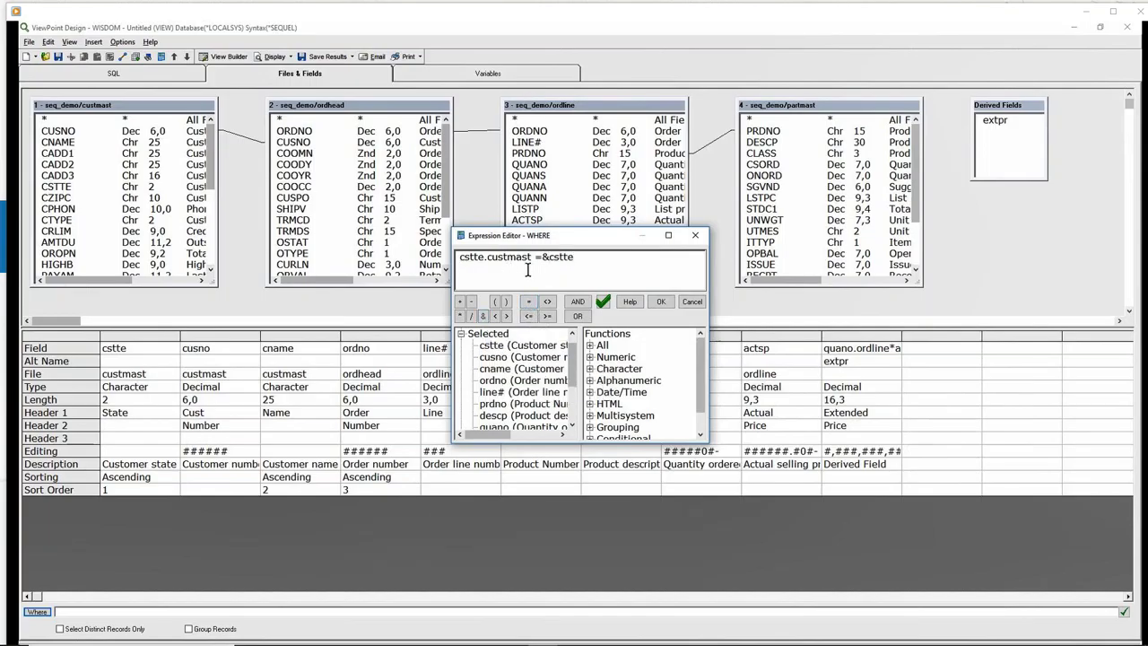
click(603, 302)
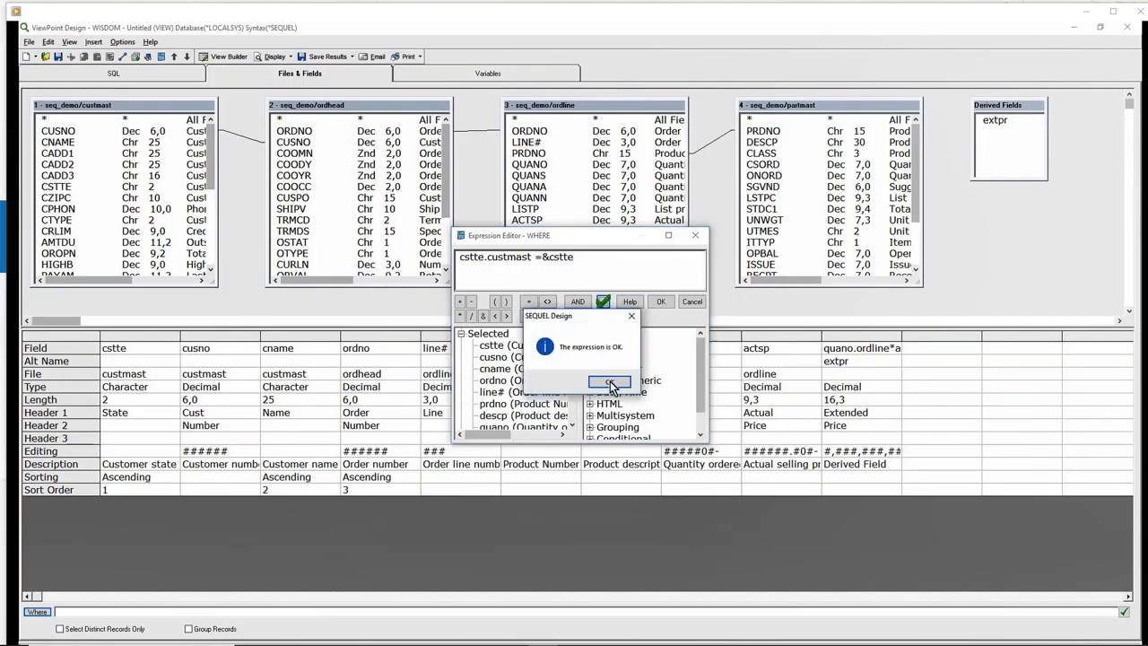
click(609, 384)
click(657, 302)
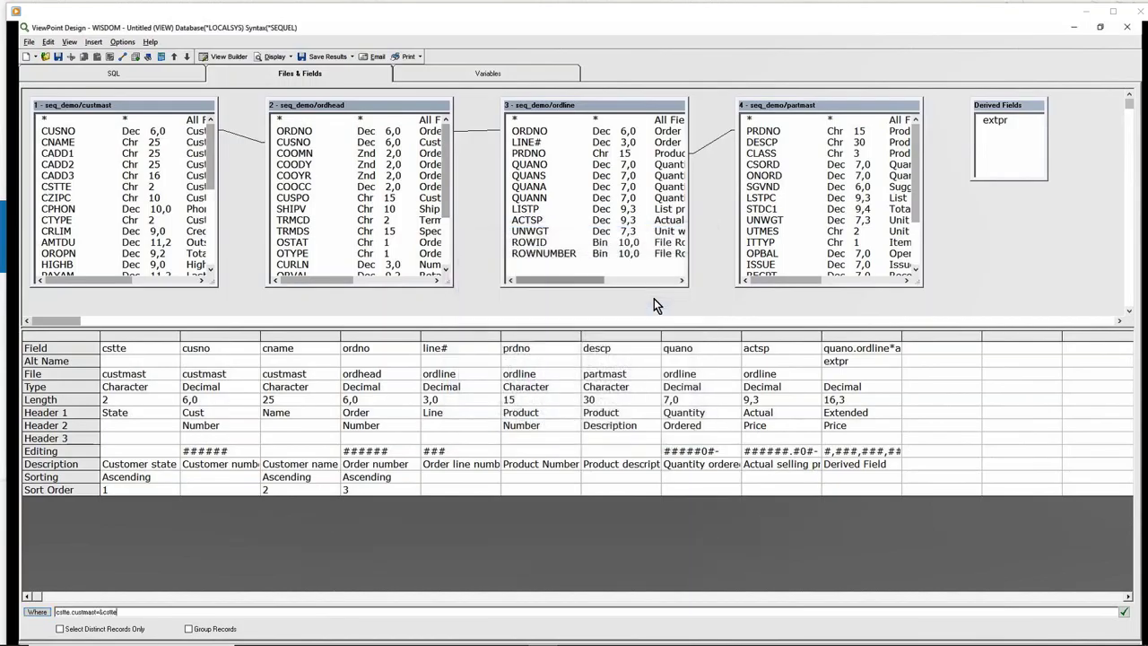
Run the view to check its customer state prompt, cancel it, and open the view's variable definitions.
click(271, 57)
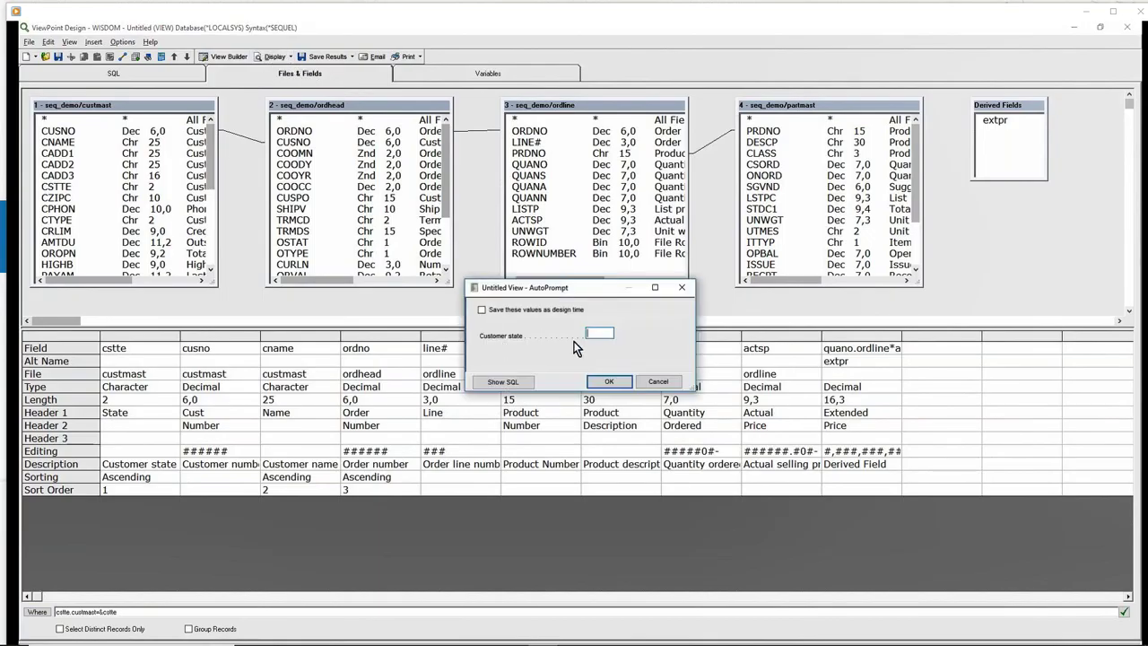
click(664, 380)
click(457, 75)
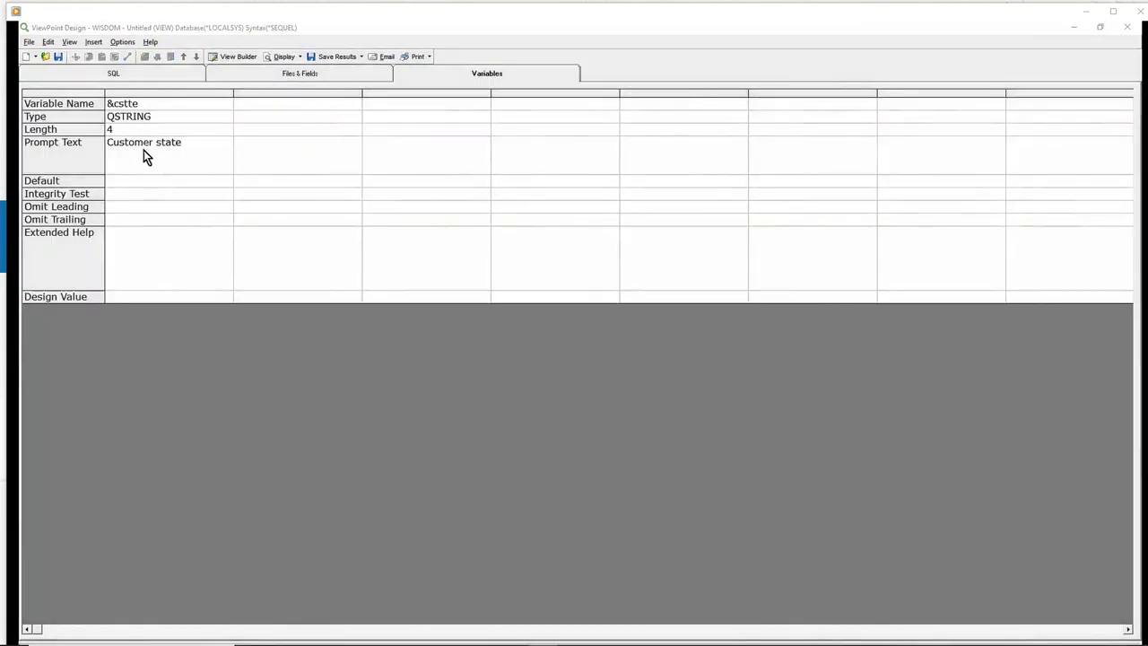
Set the integrity test rule of the &cstte variable to DB list.
click(154, 195)
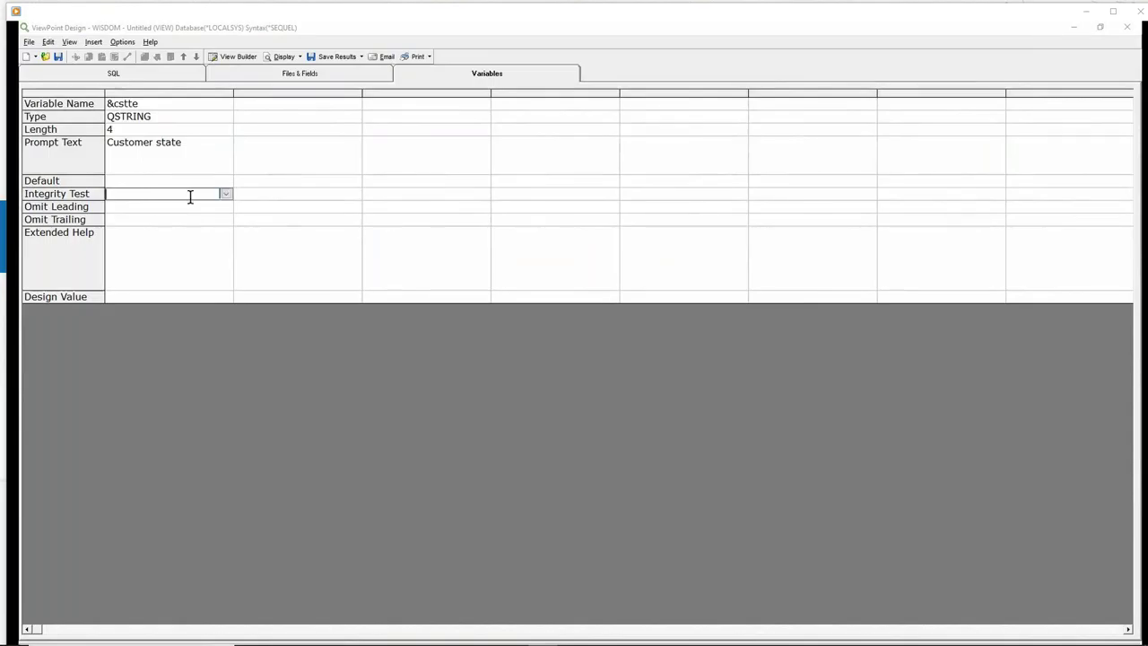
click(227, 194)
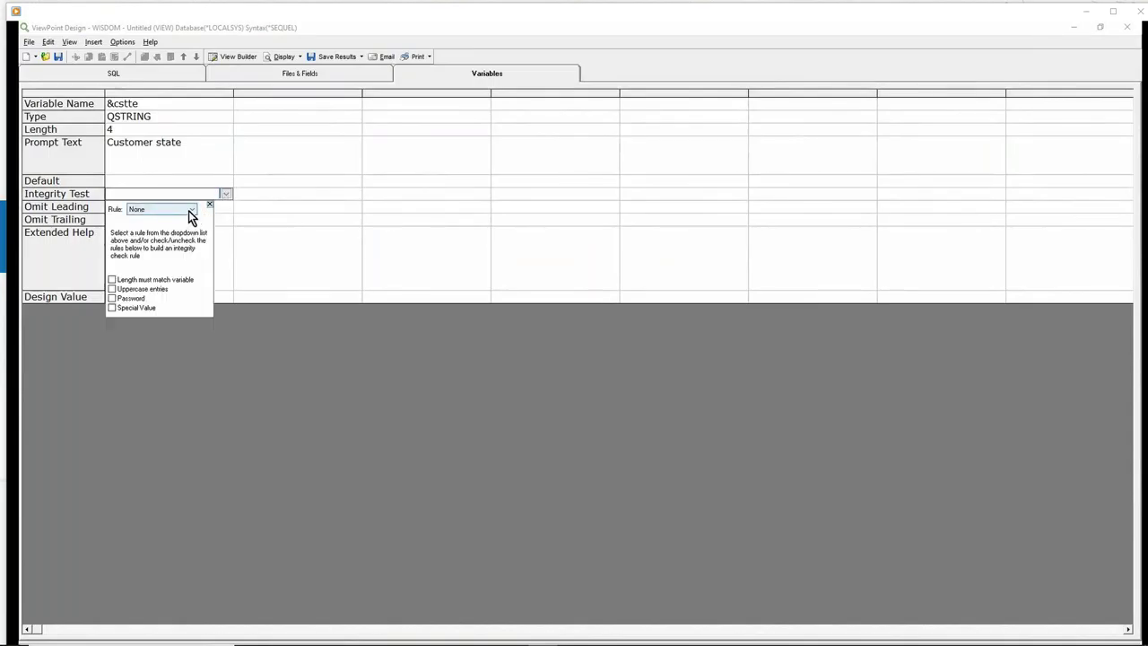
click(191, 212)
click(174, 229)
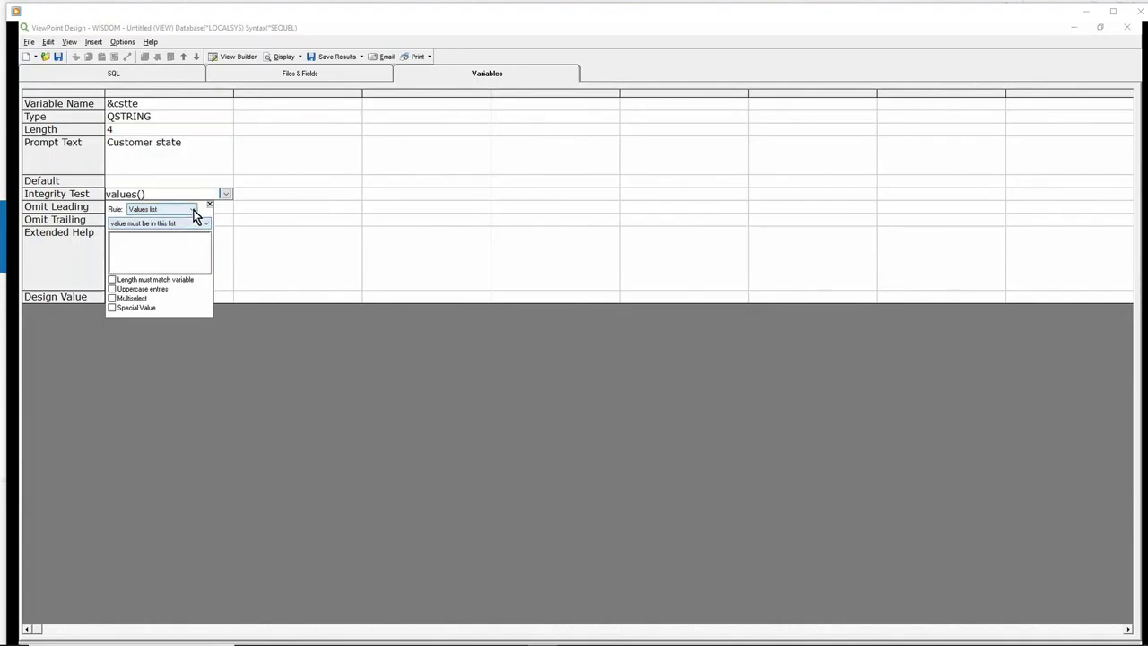
click(191, 210)
click(180, 235)
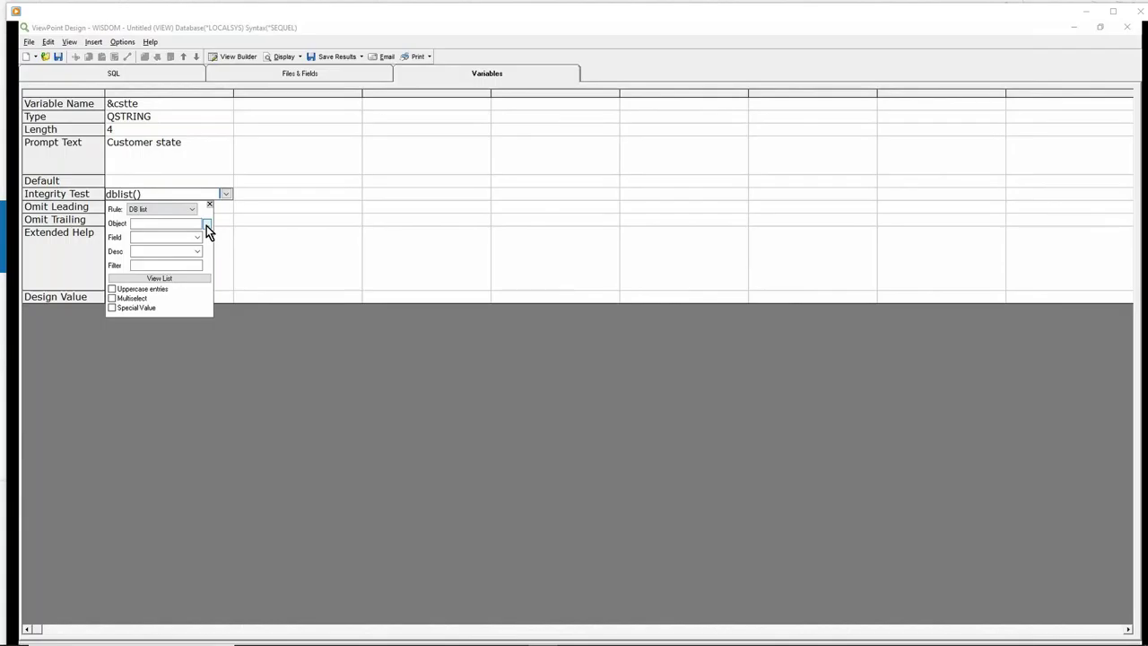
Base the integrity test list on the CUSTMAST file in the SEQ_DEMO library, using the CSTTE field.
click(206, 225)
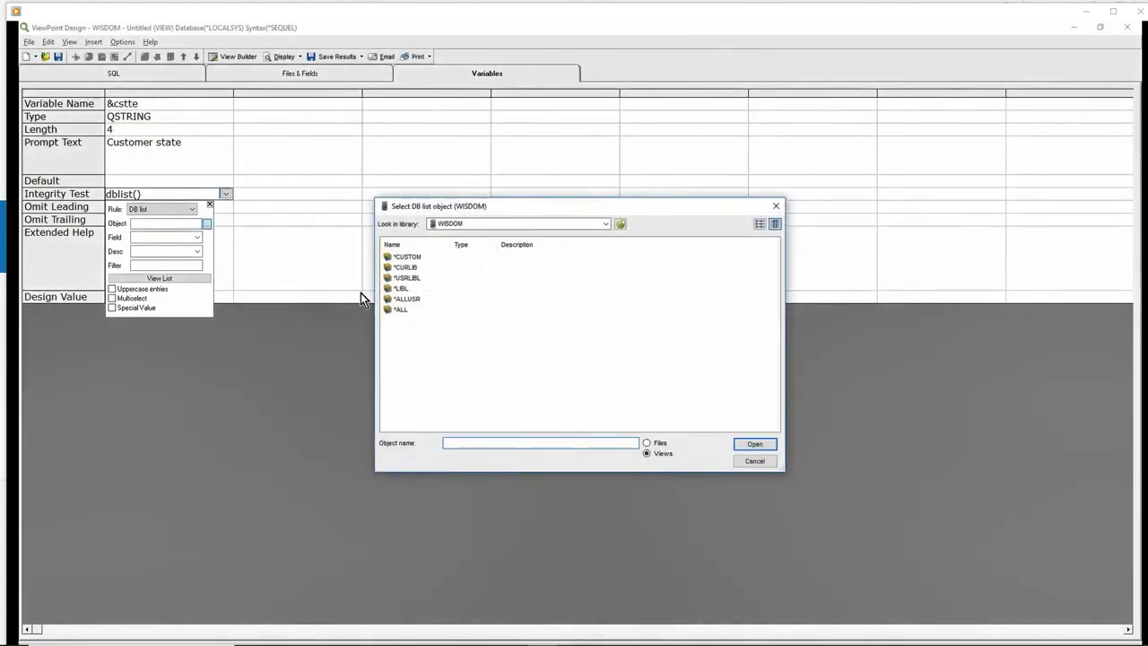
double_click(406, 258)
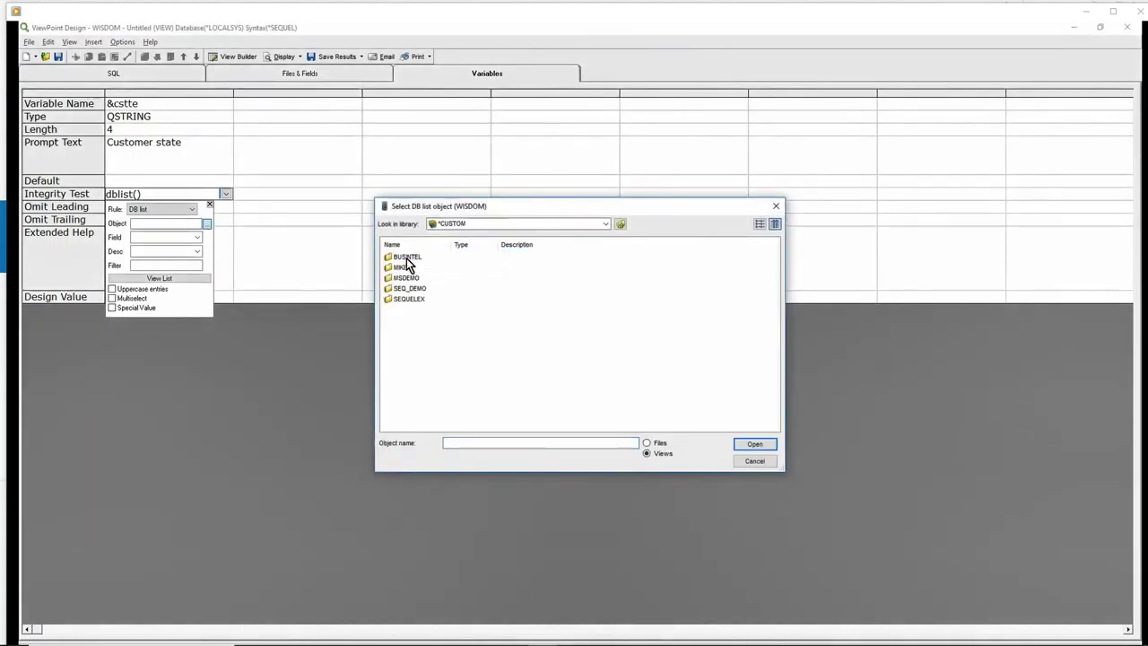
double_click(414, 288)
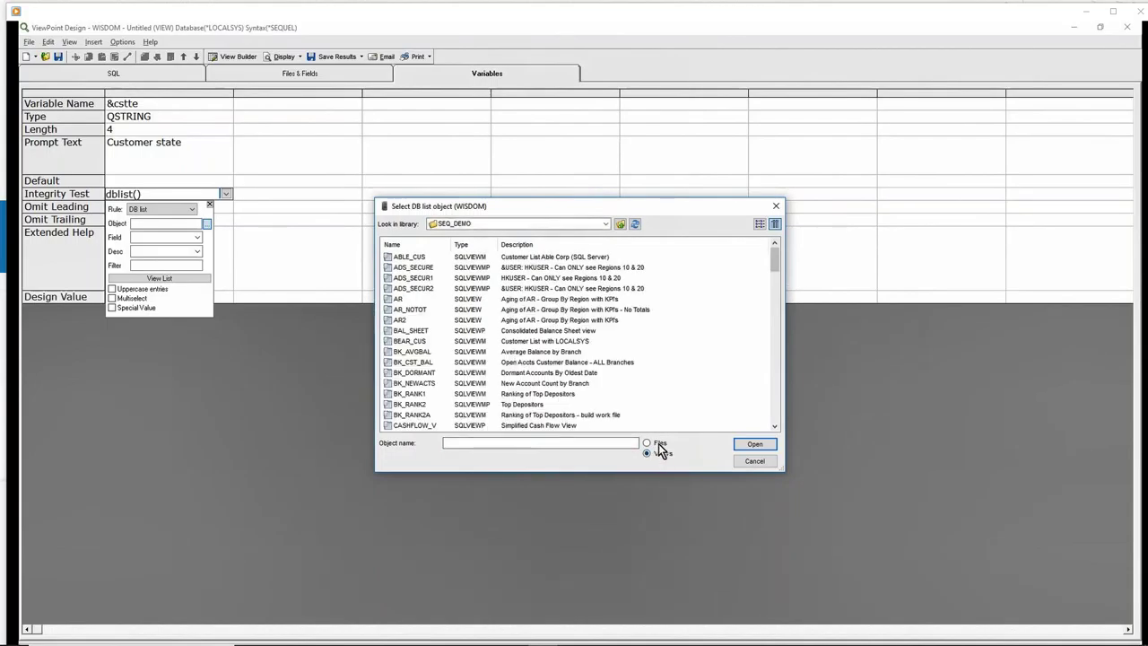
click(658, 443)
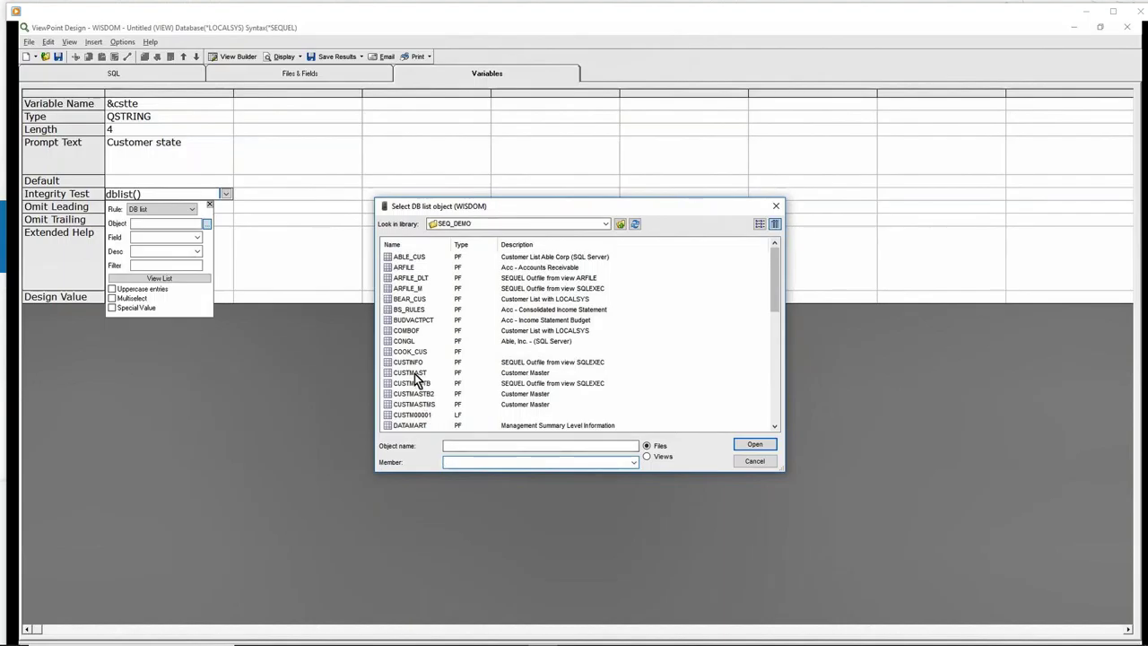
click(414, 373)
double_click(414, 375)
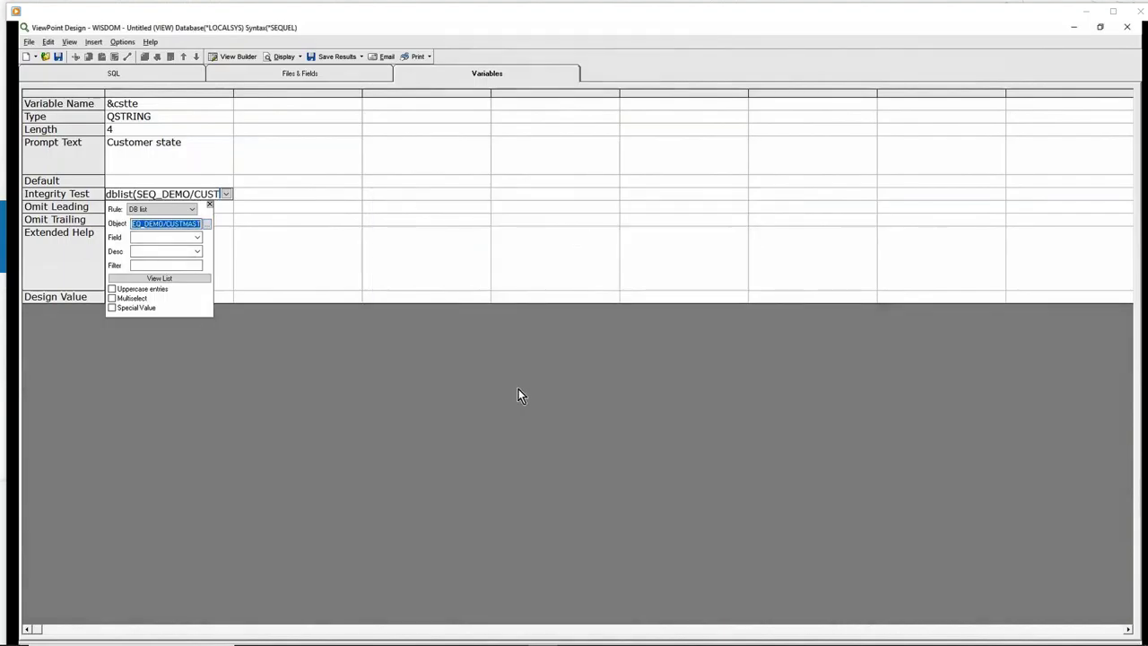
click(197, 238)
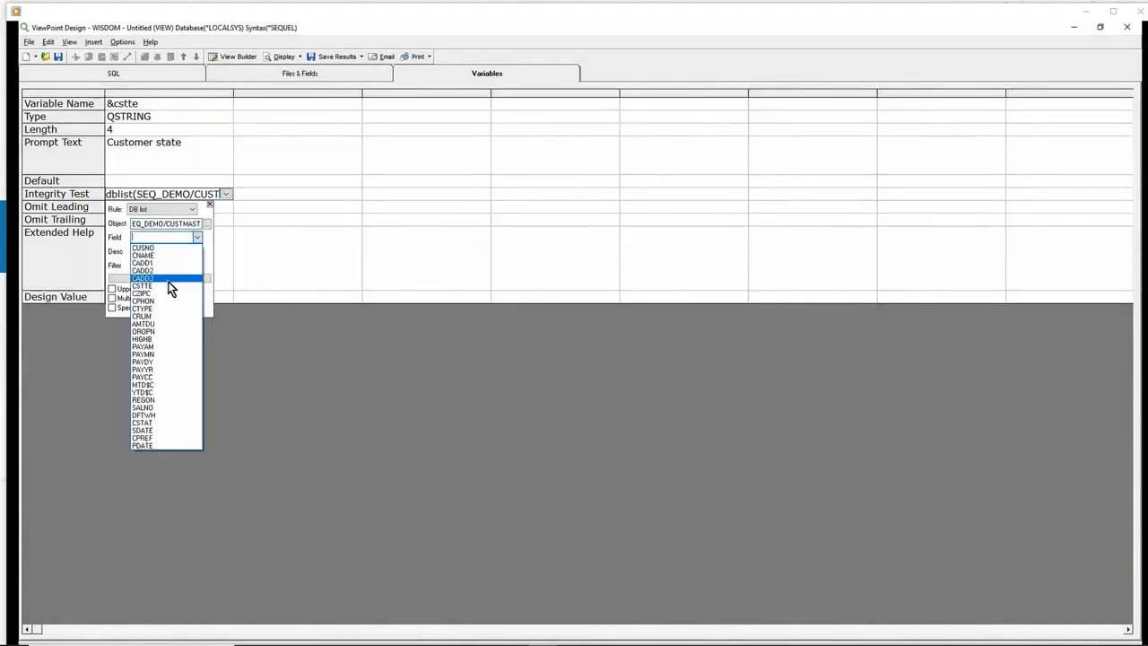
click(168, 283)
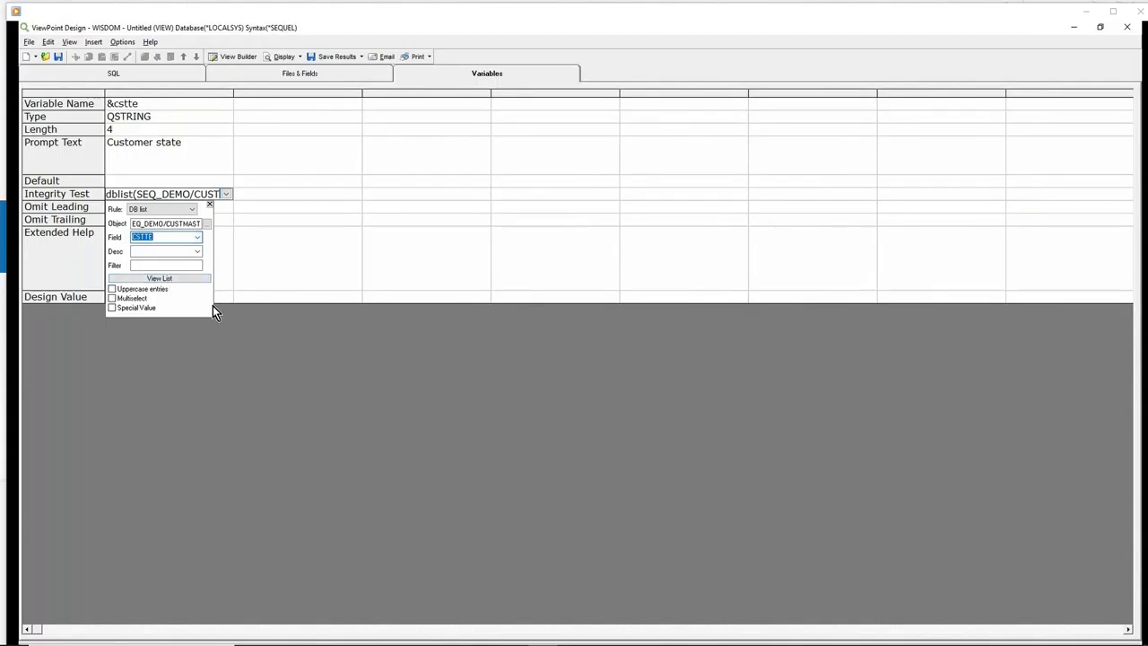
Run the view for customer state TX, review the results and close them.
click(281, 58)
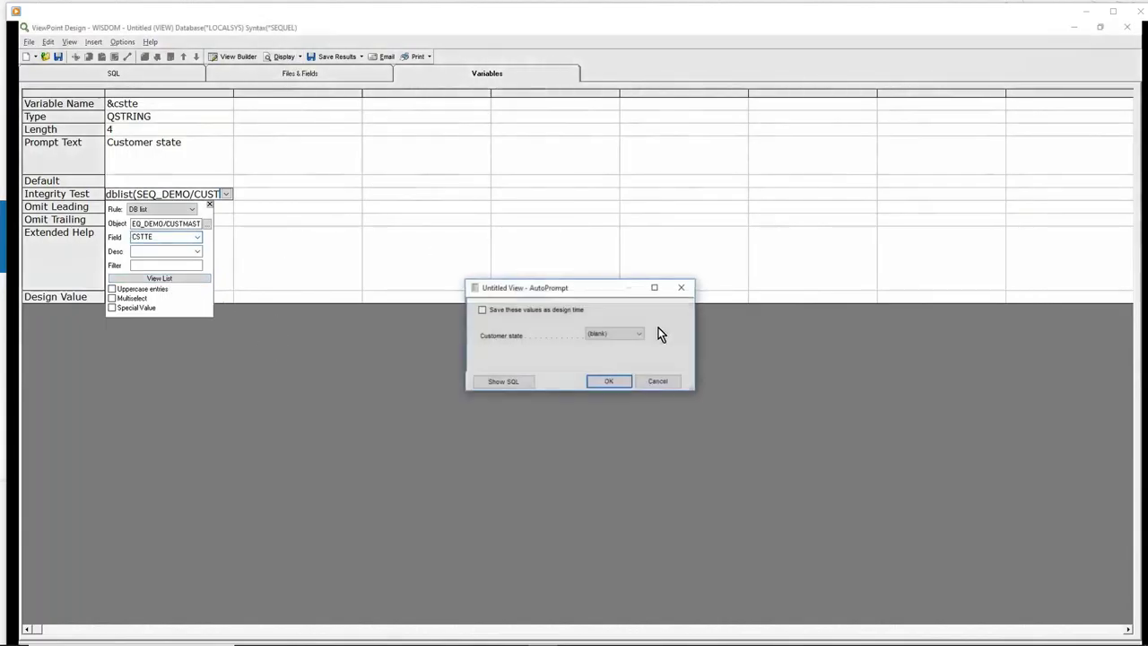
click(639, 335)
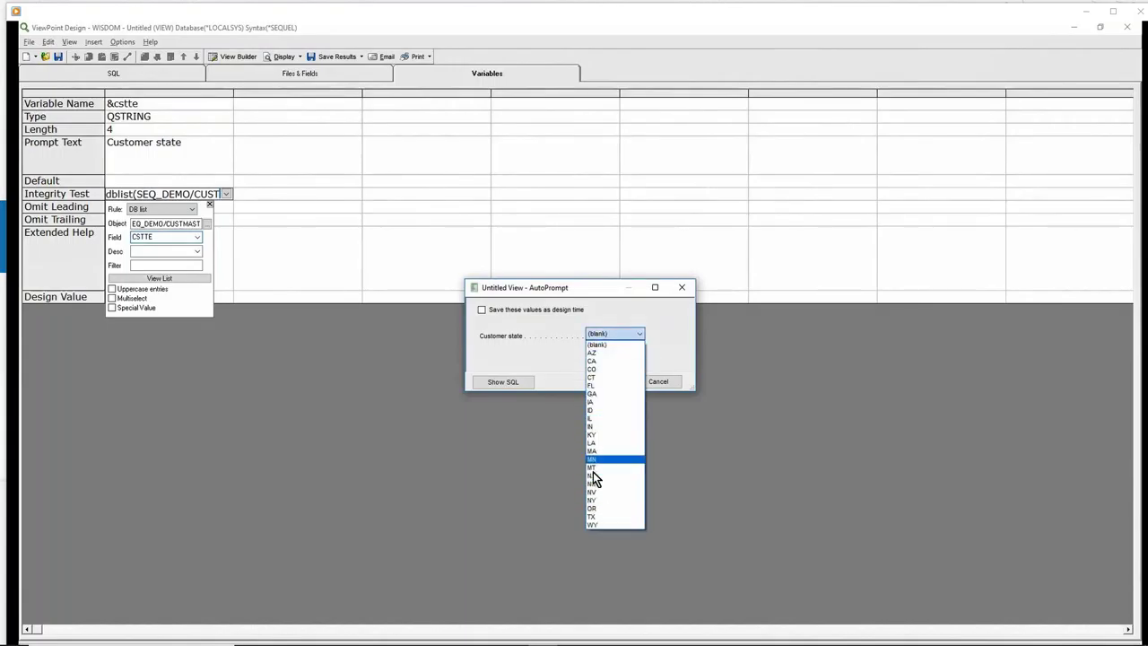
click(592, 516)
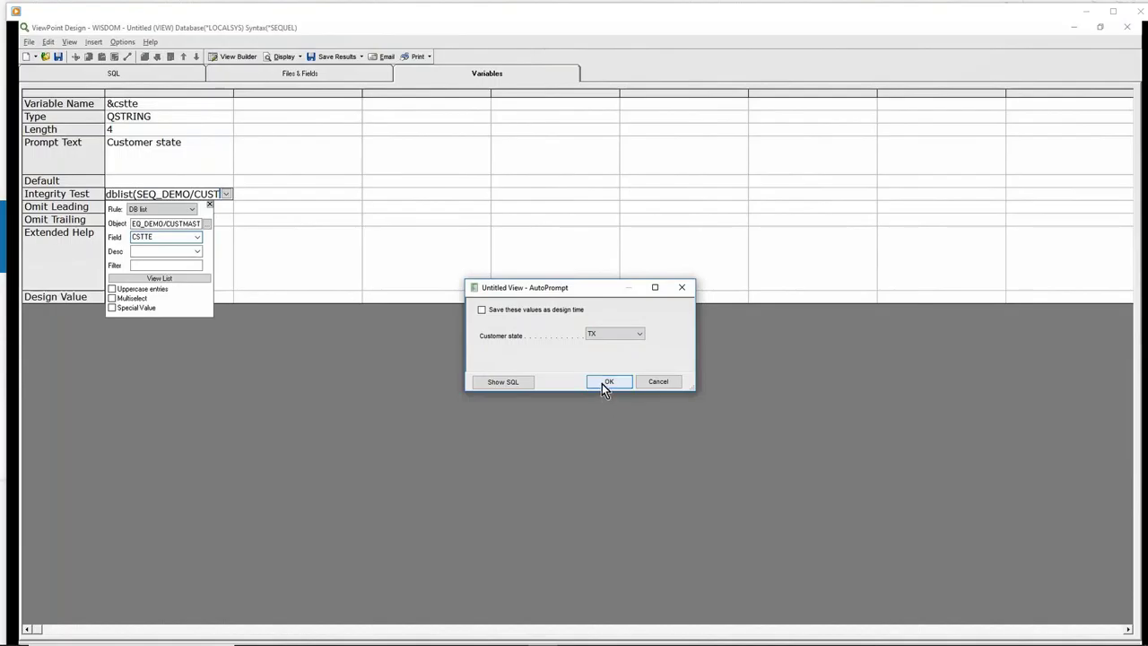
click(604, 382)
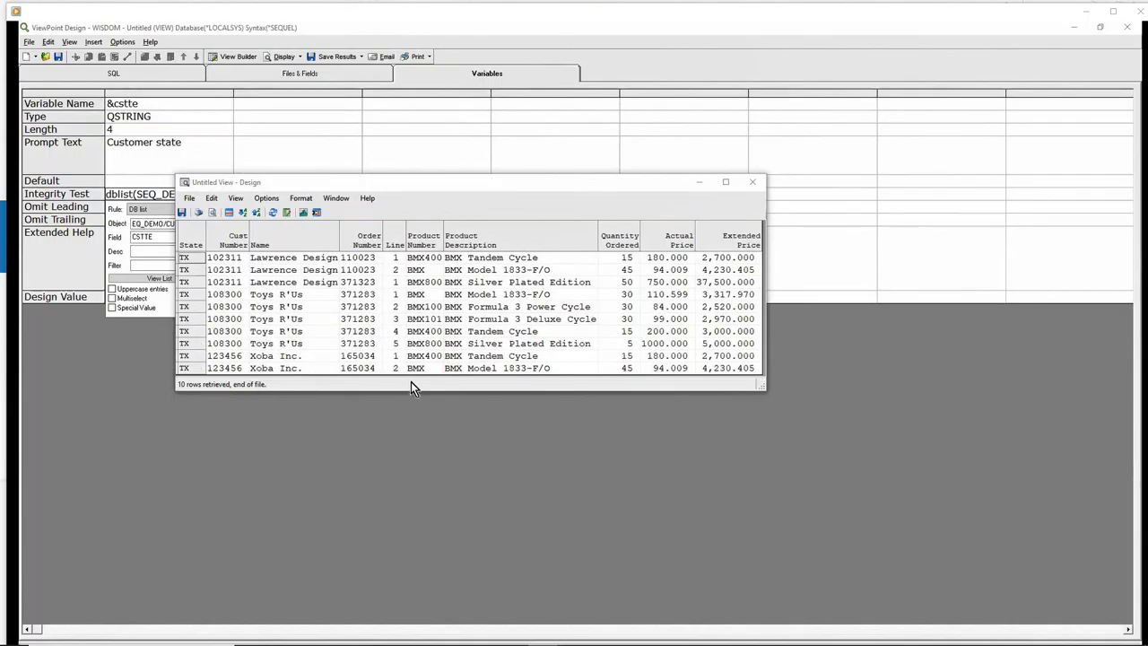
click(751, 184)
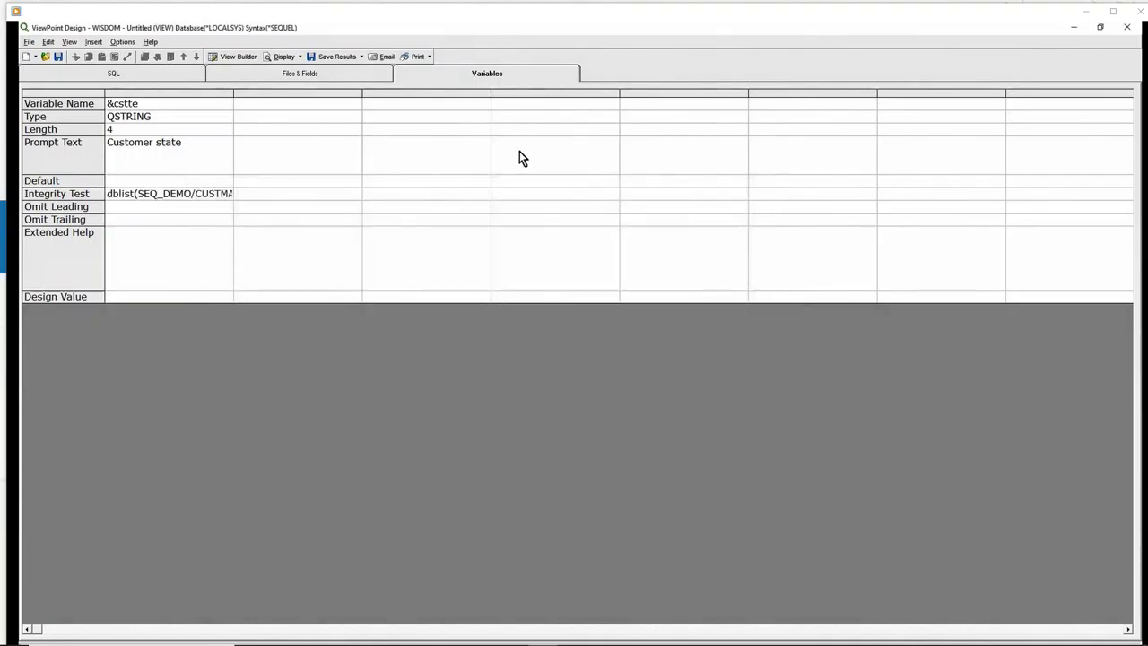
Save the view in library BUSINTEL as SAMPLEV1 with the description Sample View, and close its design.
click(56, 57)
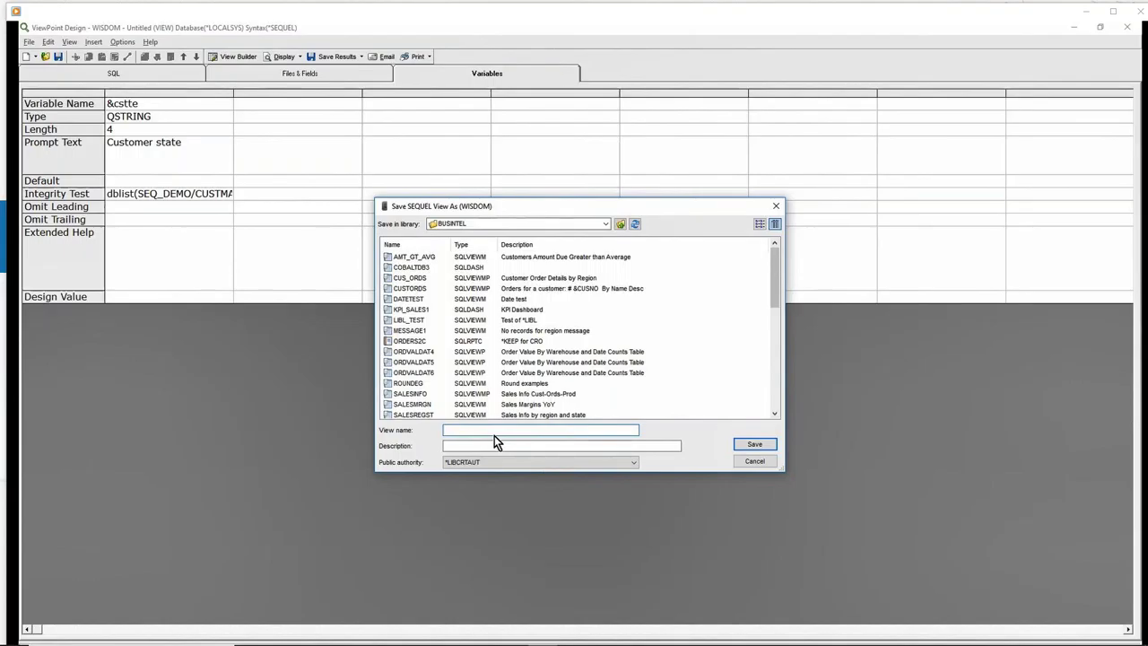
text(SAMPLEV1)
key(Tab)
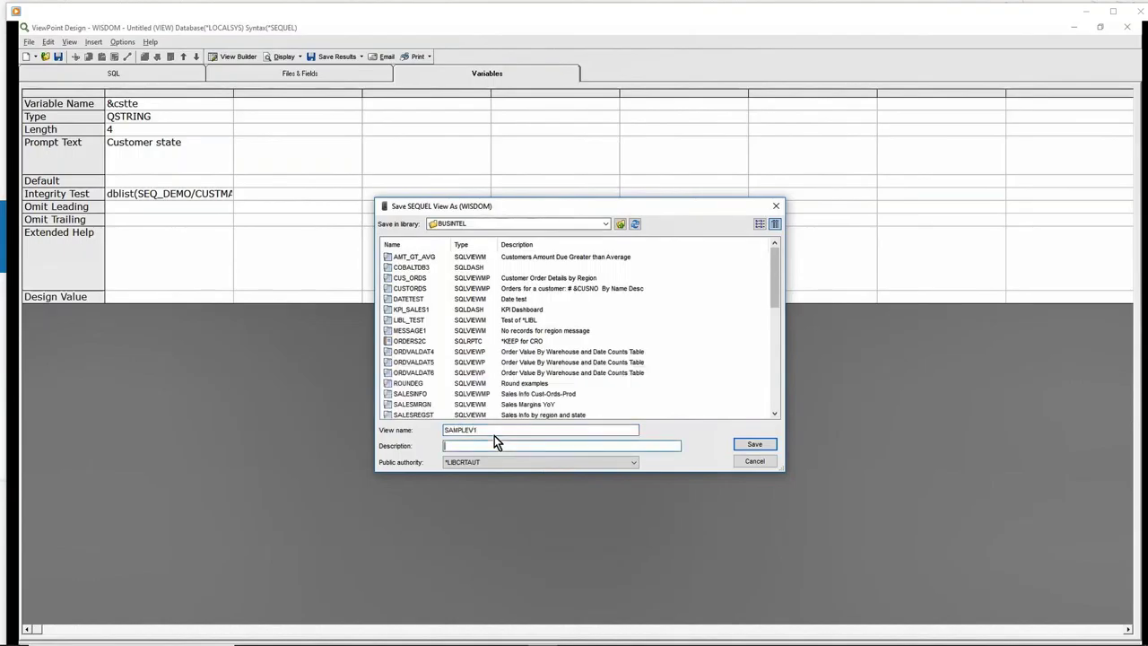
text(Sample View)
key(Return)
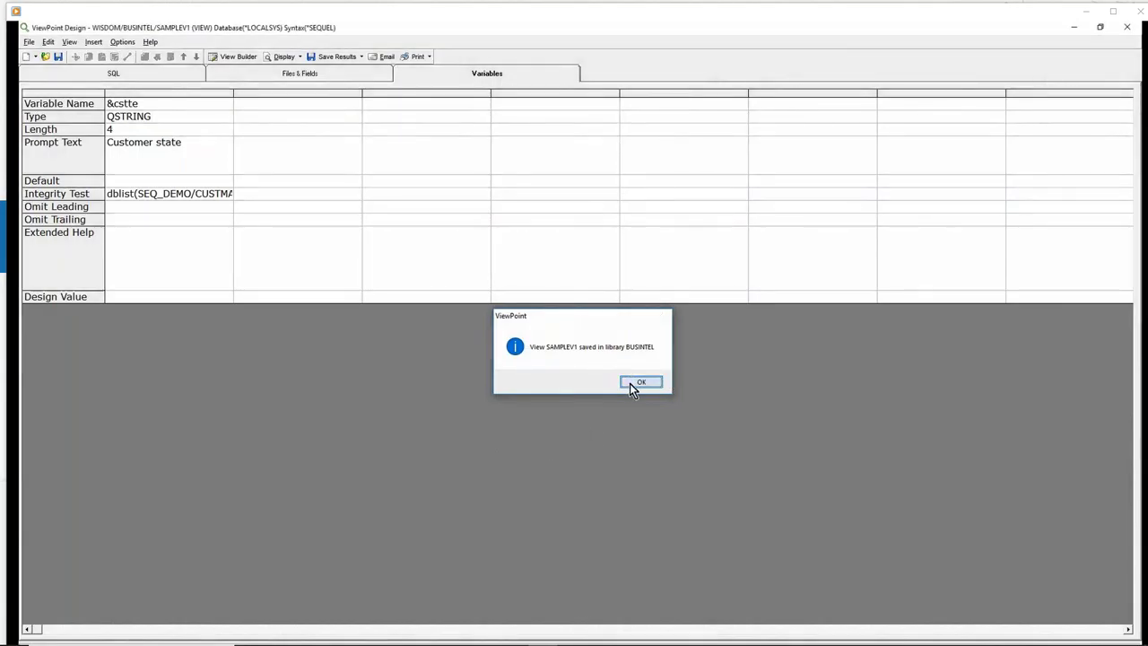
click(630, 383)
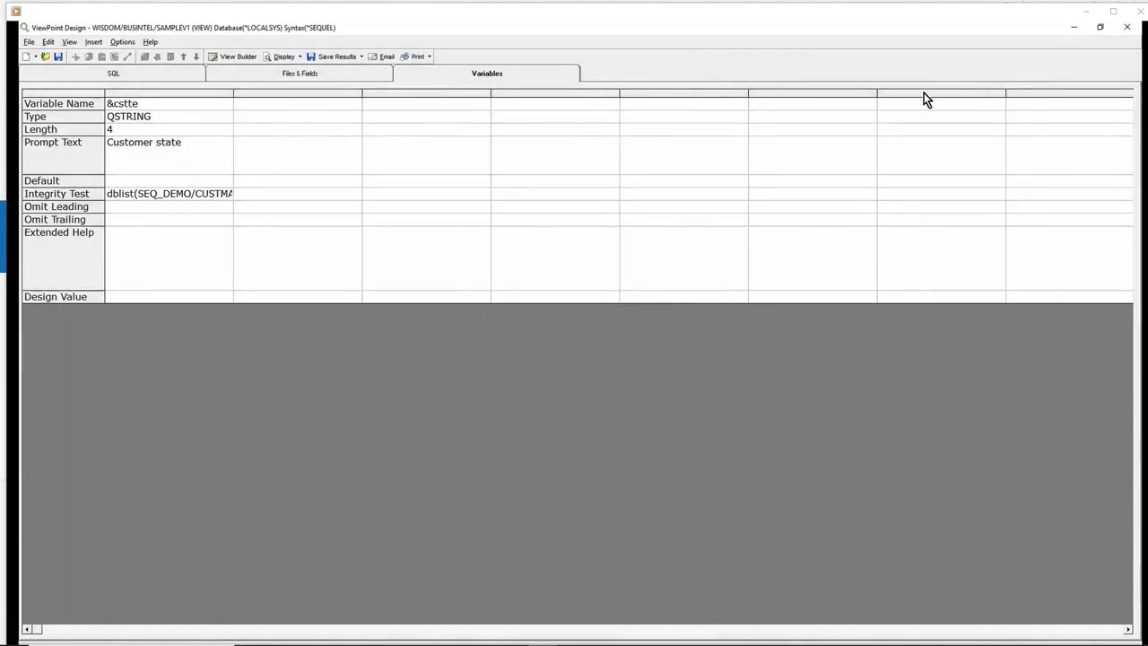
click(1125, 28)
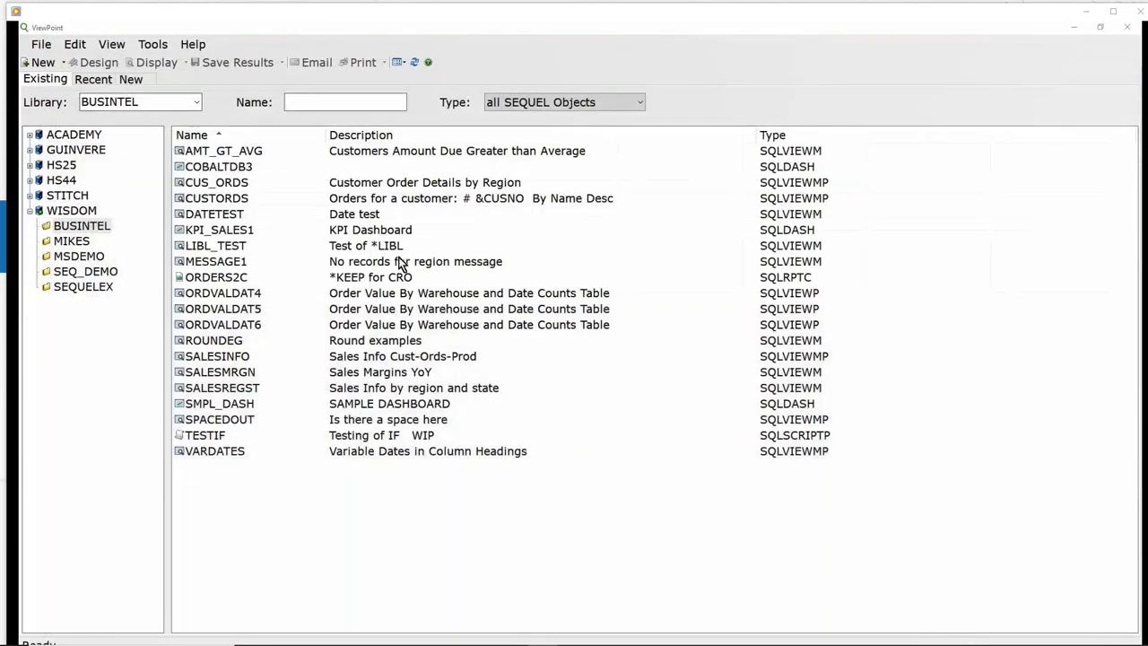
Start emailing the results of the SAMPLEV1 view in library BUSINTEL for customer state AZ.
click(81, 226)
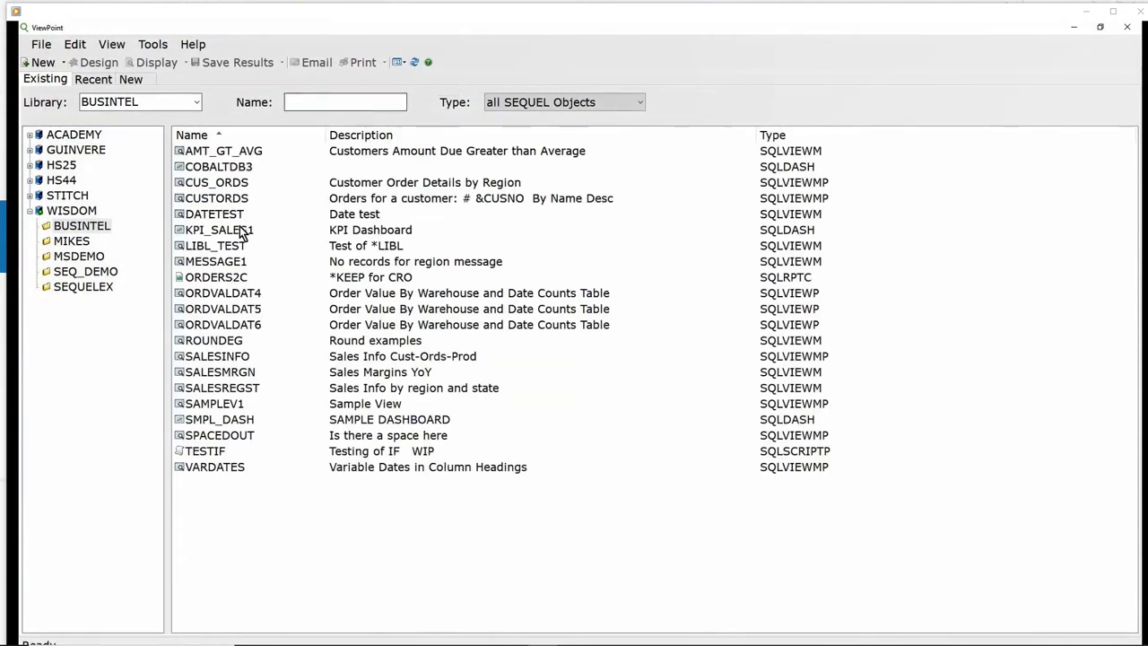
click(229, 408)
right_click(230, 408)
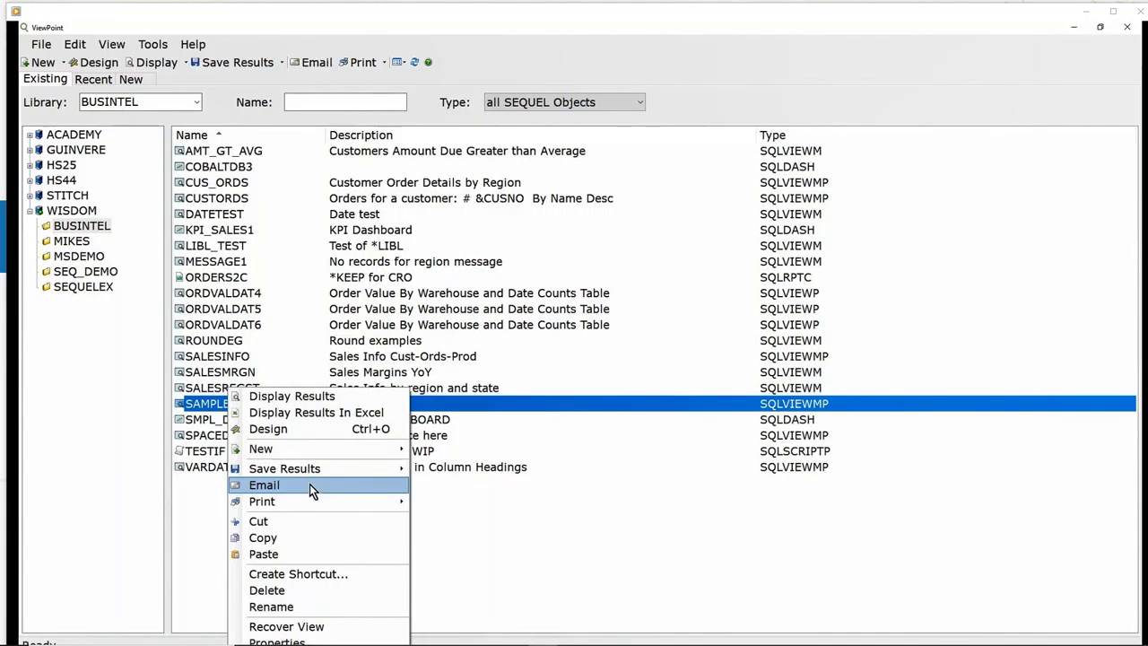
mouse_move(323, 470)
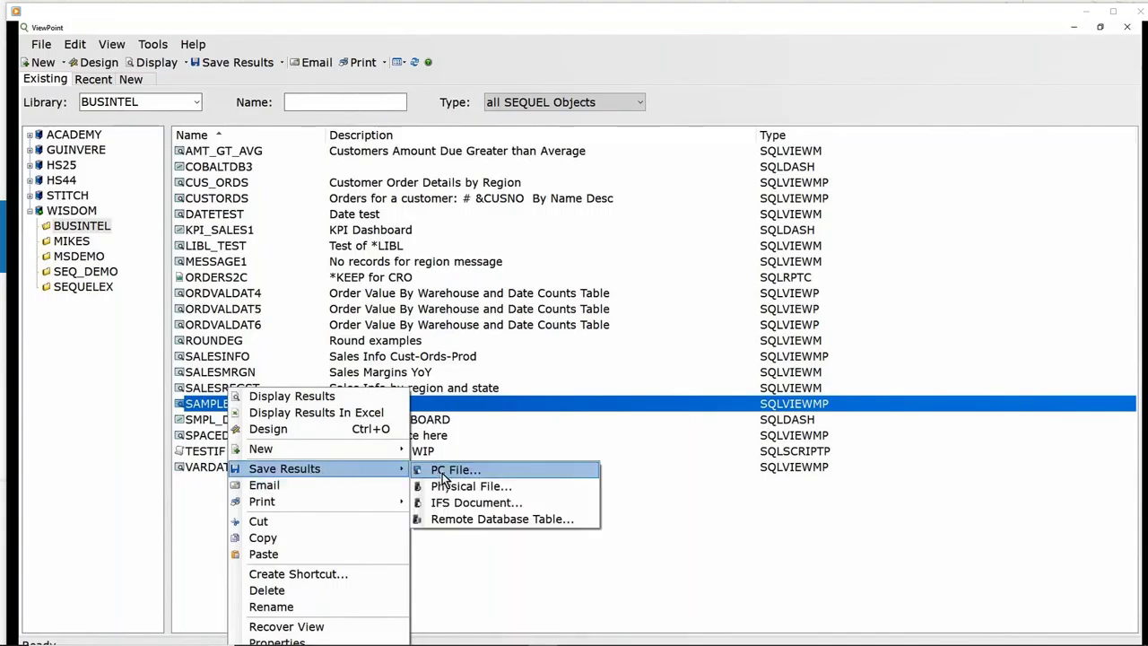
click(394, 483)
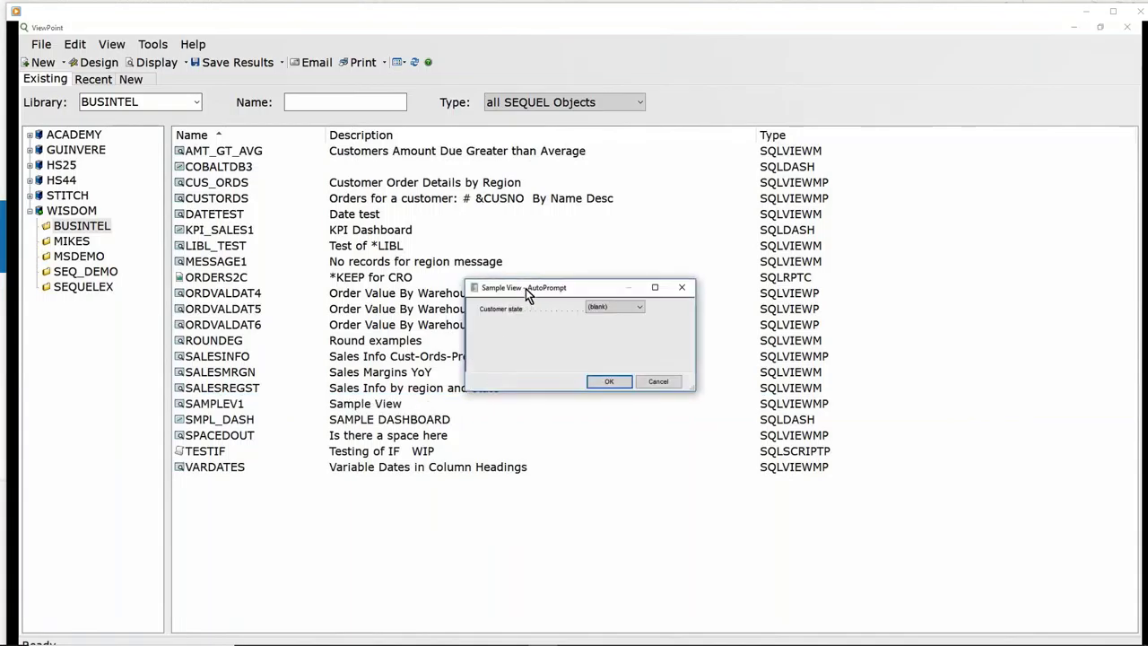
drag(526, 288, 483, 168)
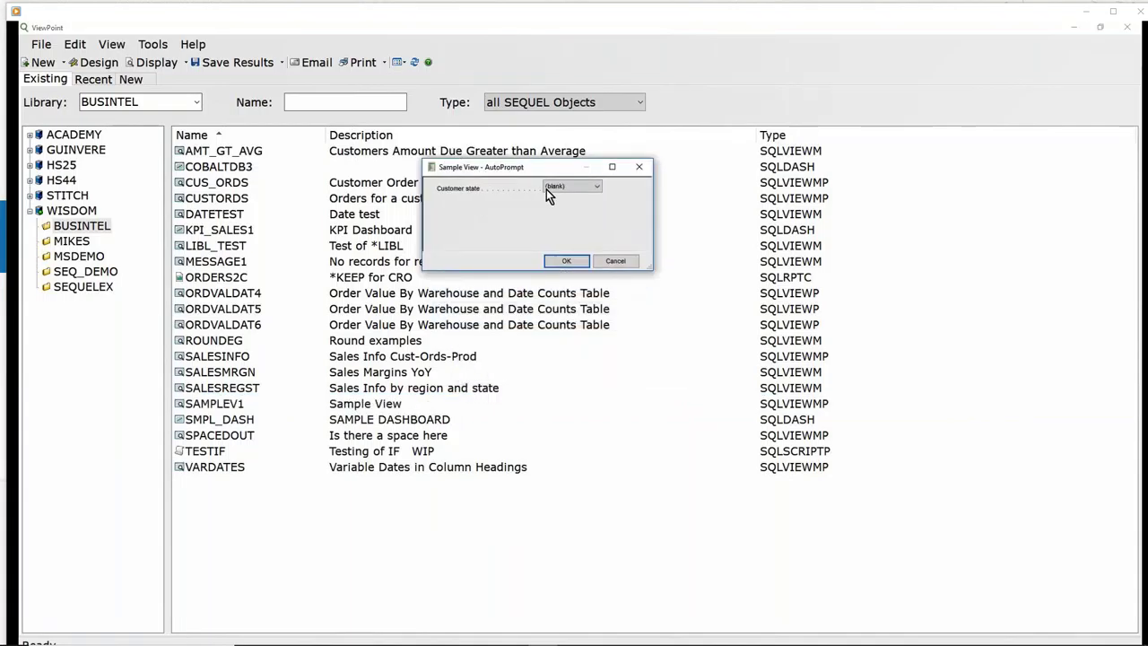
click(596, 189)
click(589, 204)
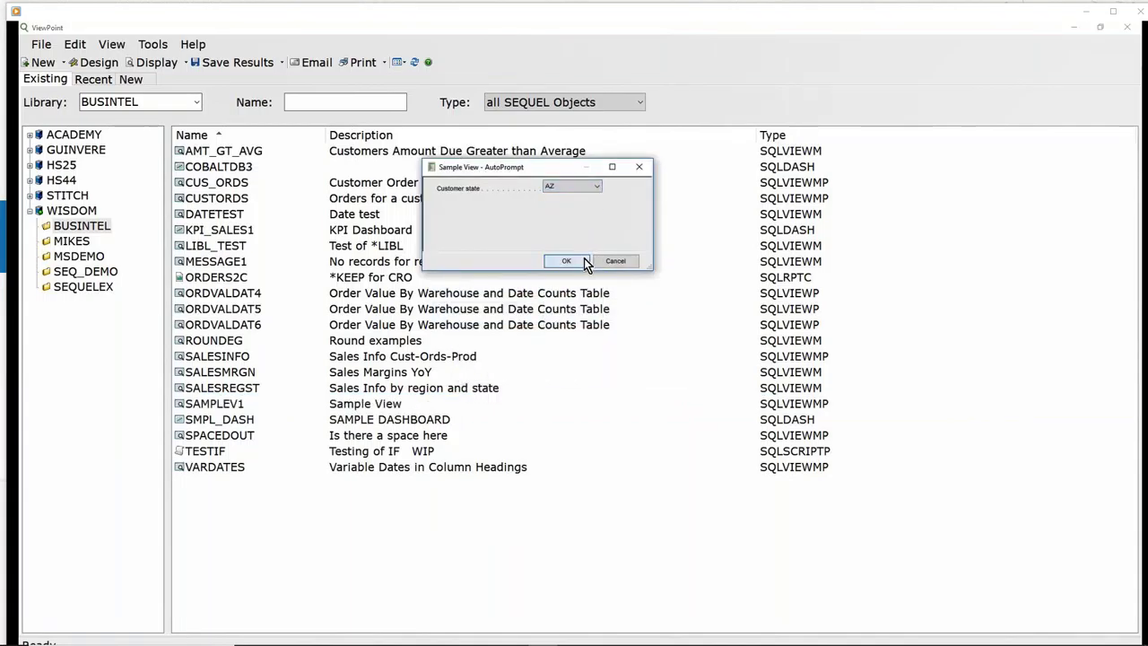
click(566, 261)
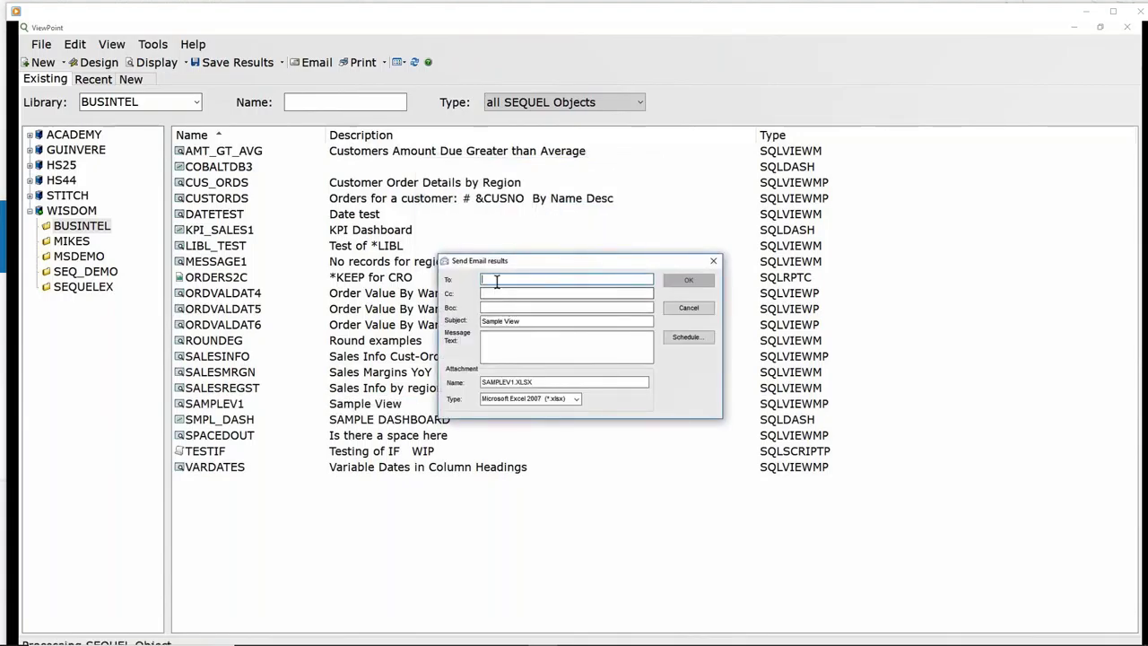
Choose Microsoft Excel 2007 (*.xlsx) as the attachment type of the results email.
click(489, 308)
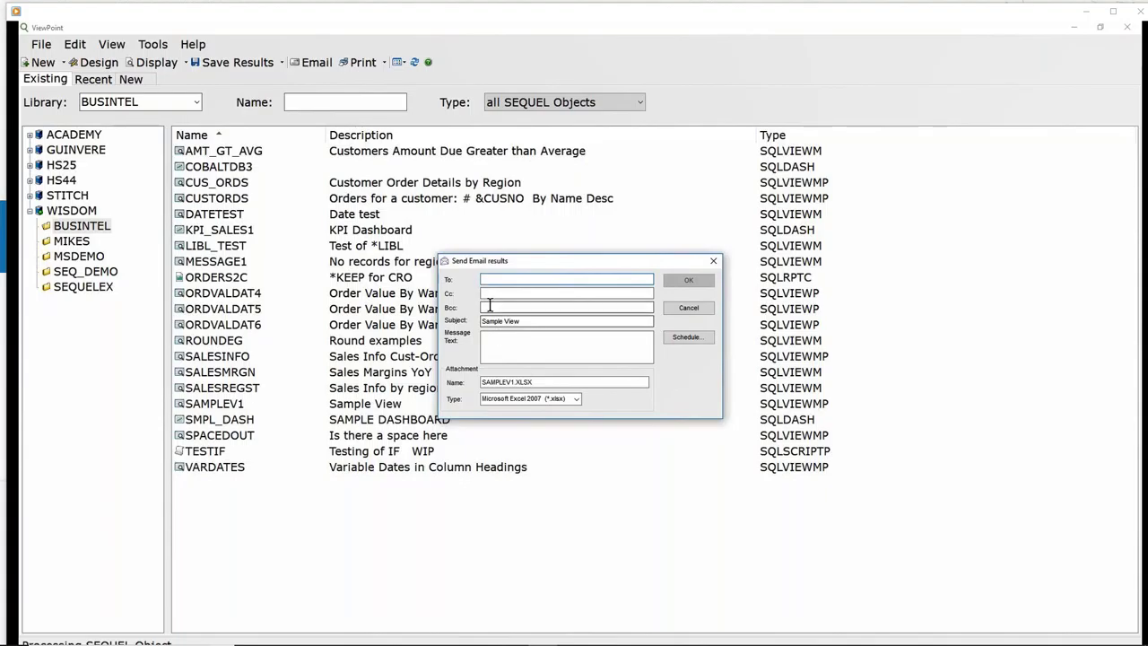
click(492, 340)
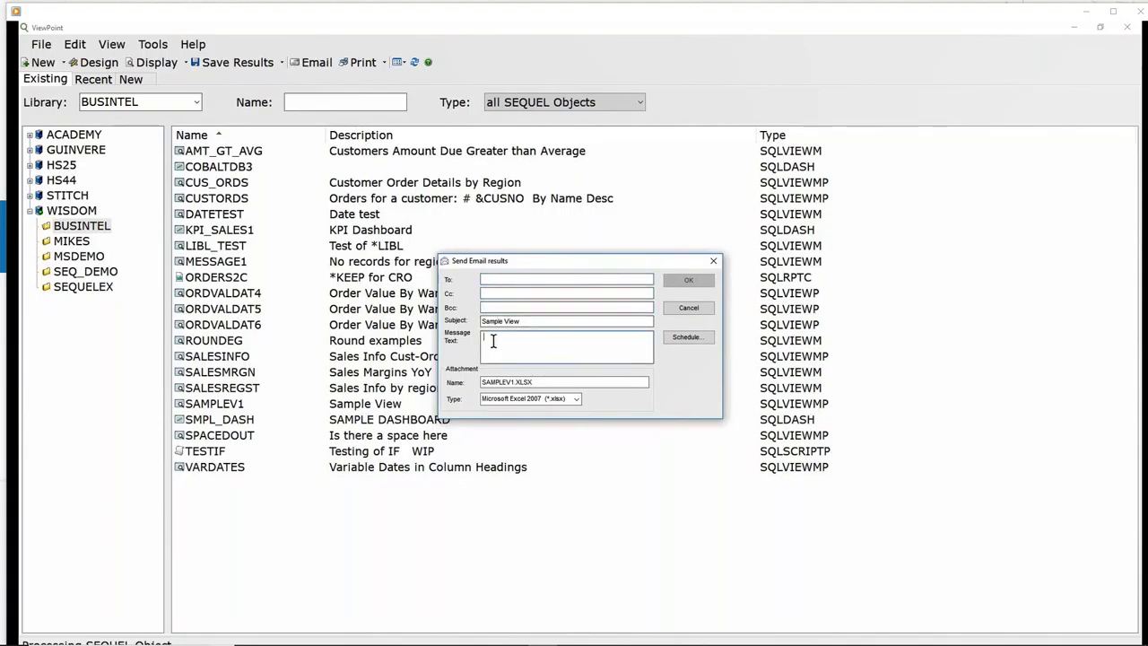
click(577, 400)
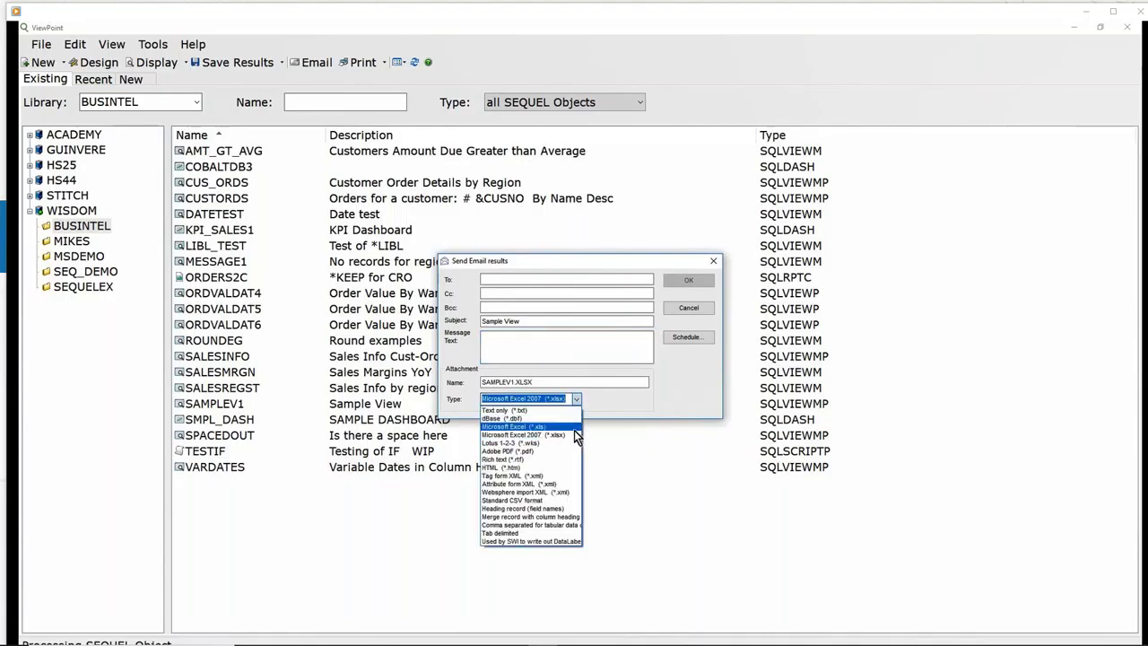
click(573, 436)
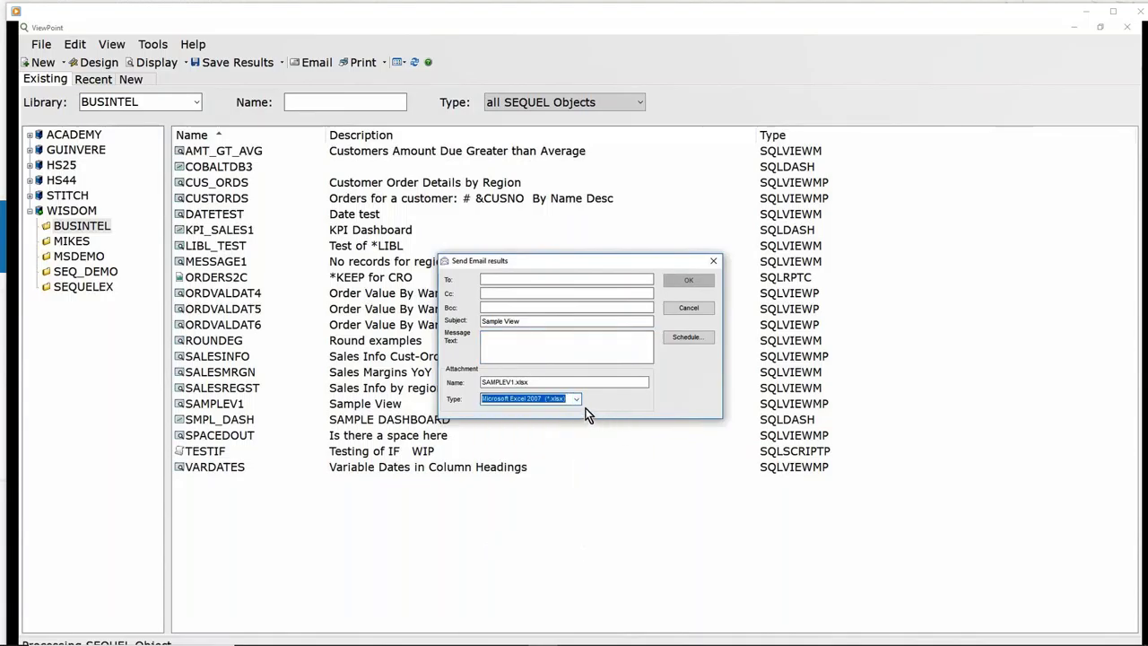
Try a Robot/SCHEDULE job for the email on Monday every week, and cancel both the schedule and the email.
click(687, 338)
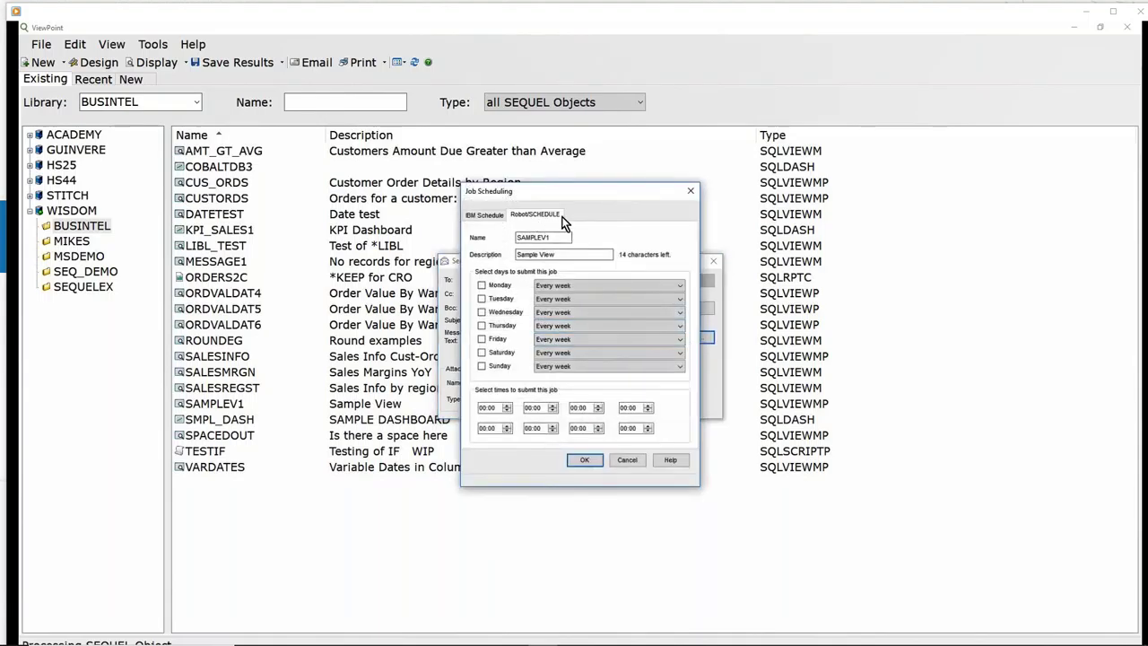
click(482, 285)
click(507, 404)
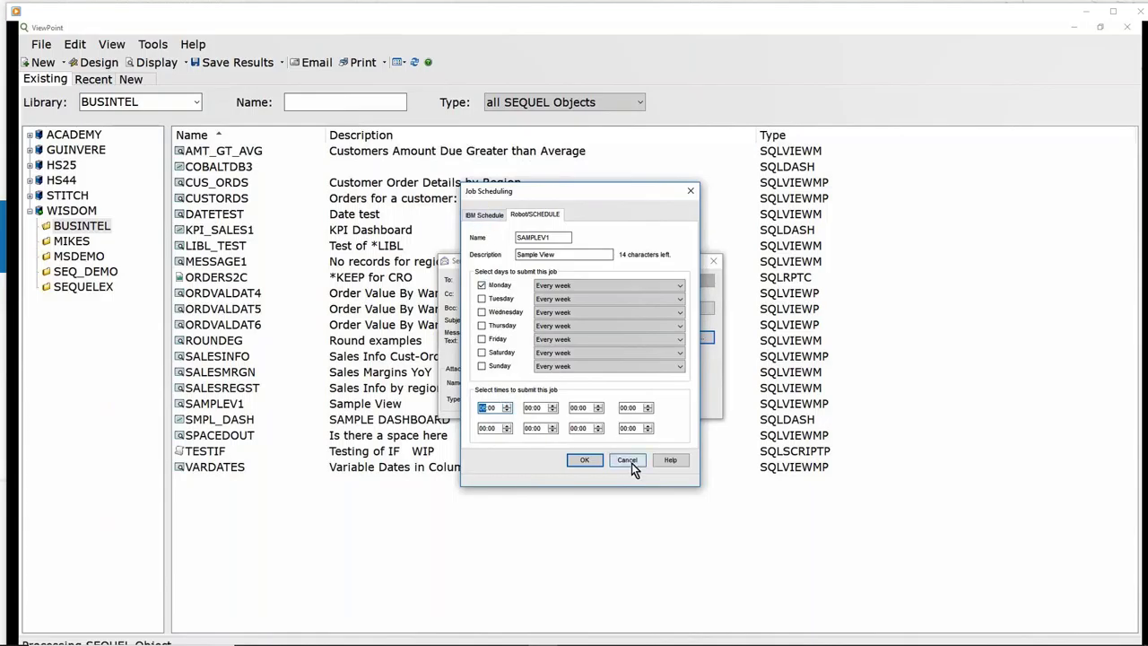
click(630, 460)
click(682, 308)
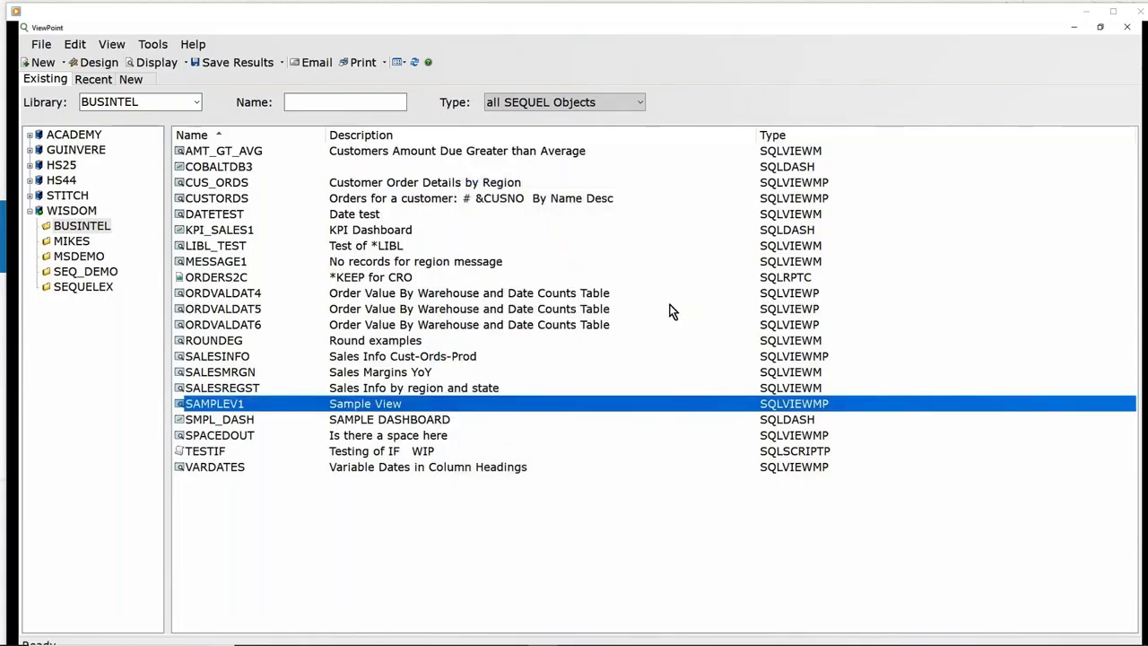
Create a new SEQUEL Dashboard and maximize its design window.
click(137, 79)
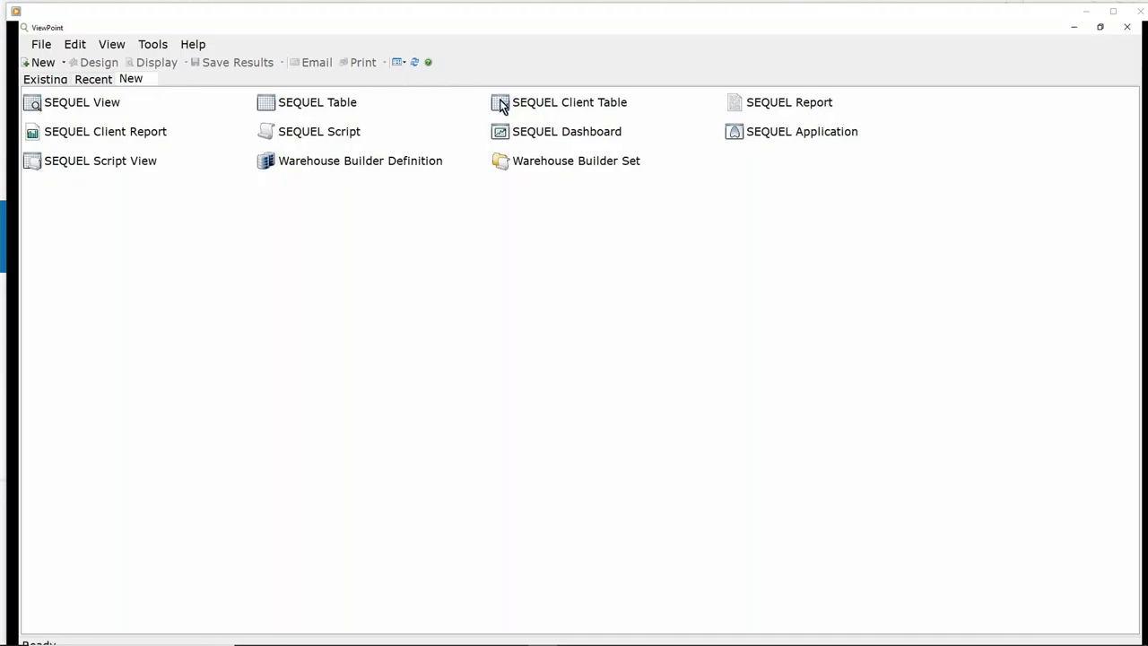
double_click(520, 133)
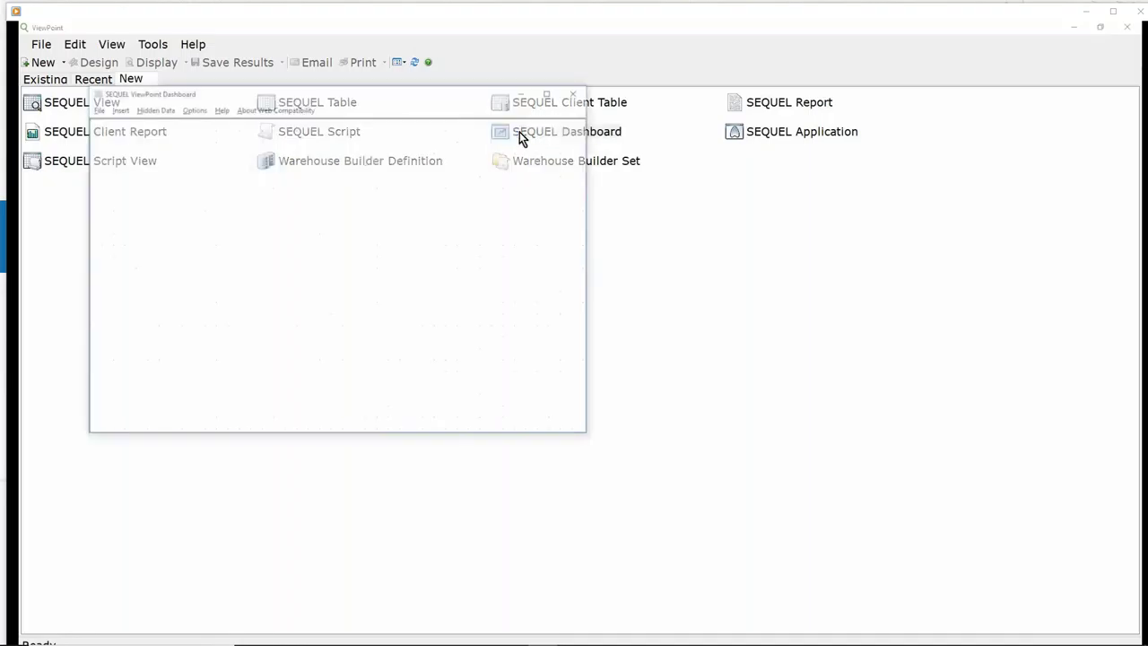
click(552, 91)
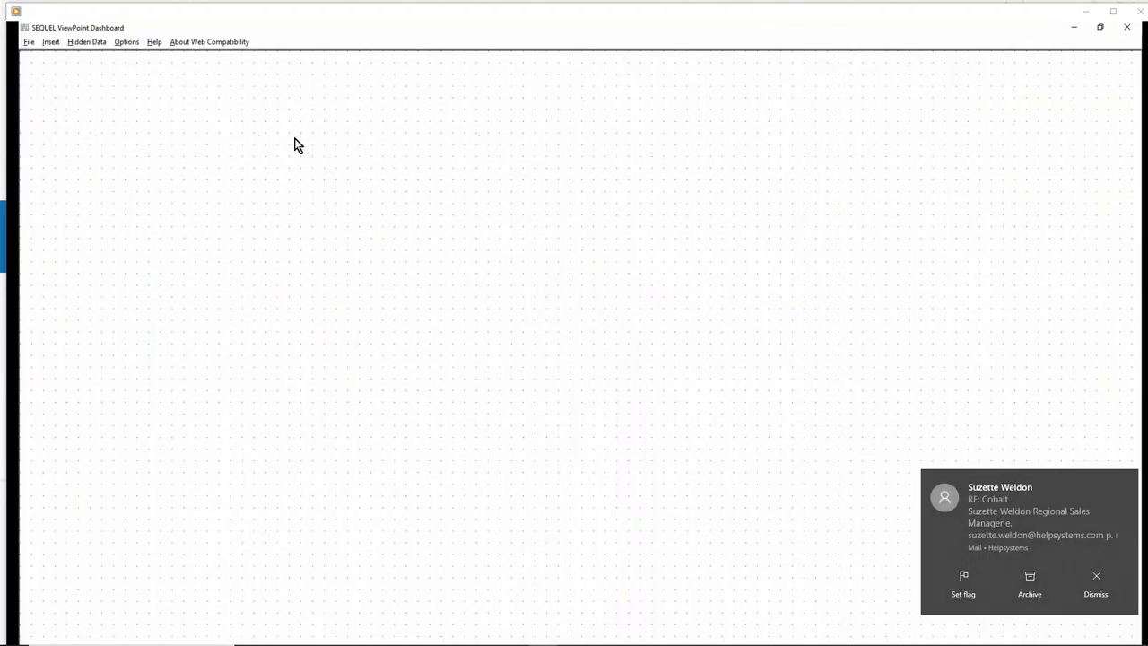
click(126, 42)
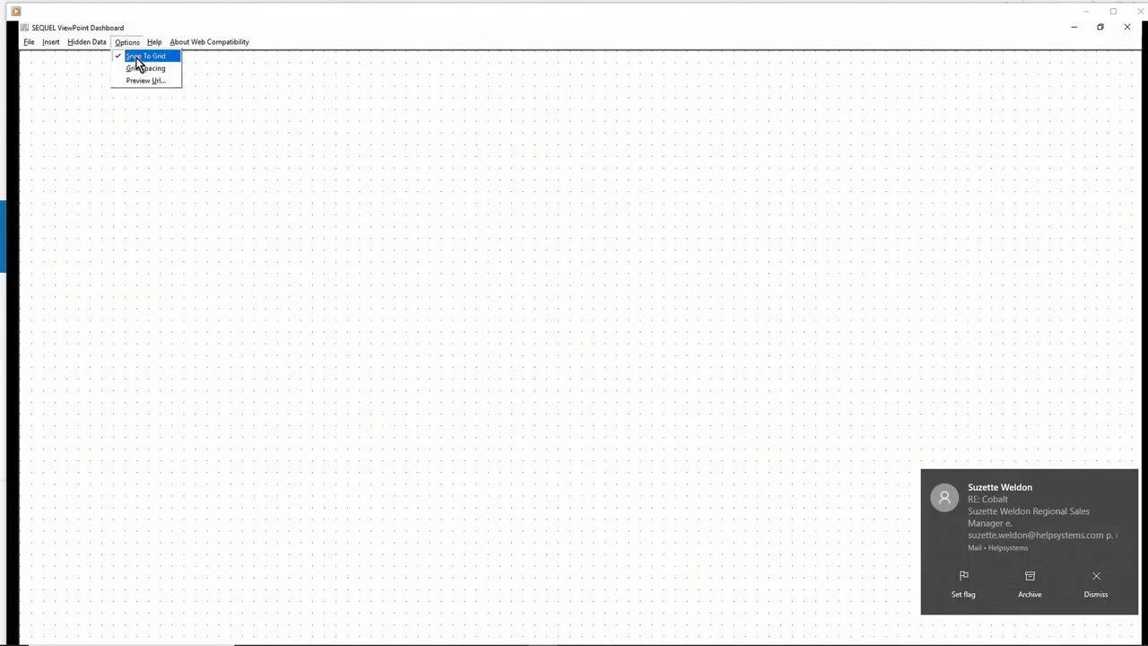
click(1123, 482)
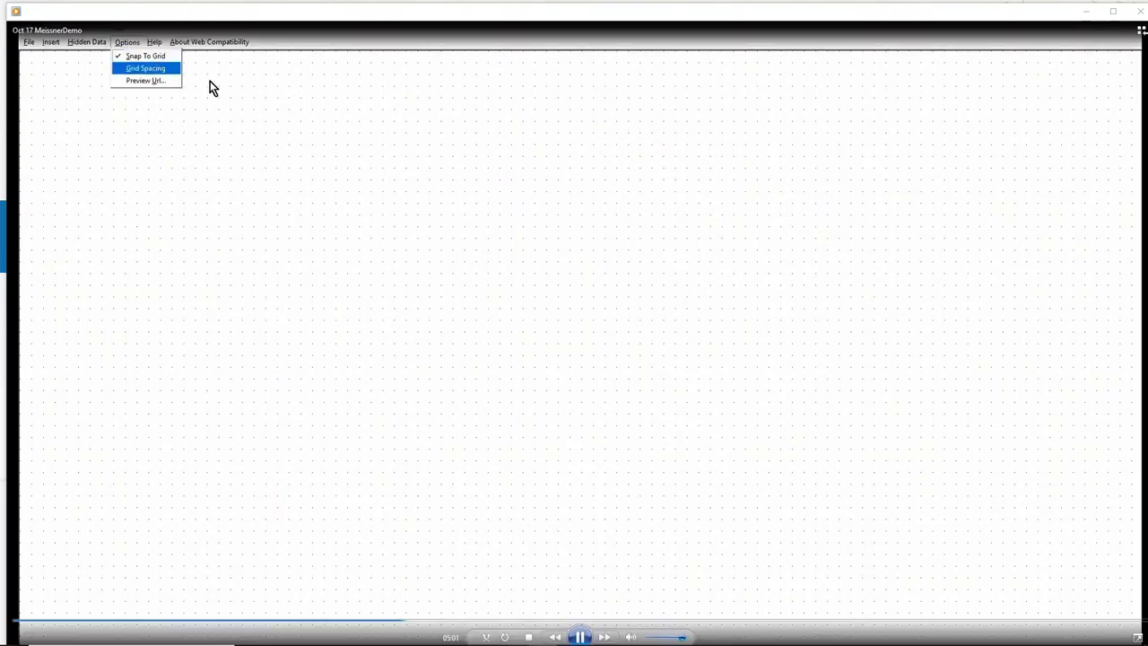
click(349, 118)
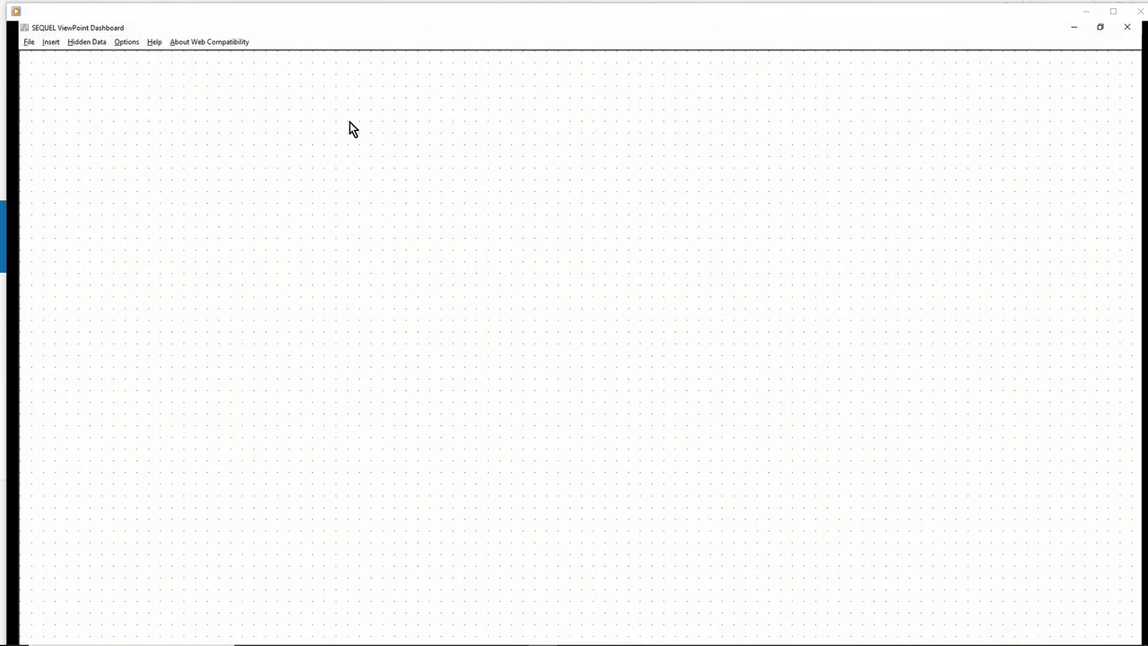
Insert the text SAMPLE DASHBOARD in Verdana size 22 without a border and place it as a title along the dashboard's upper edge.
right_click(351, 134)
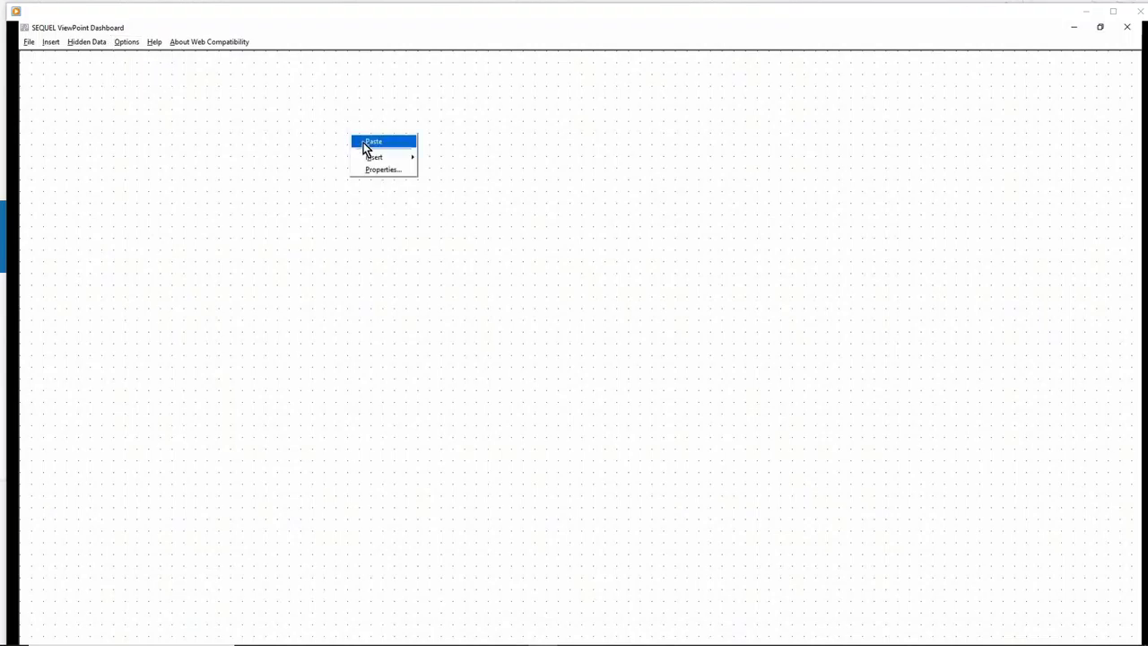
mouse_move(377, 159)
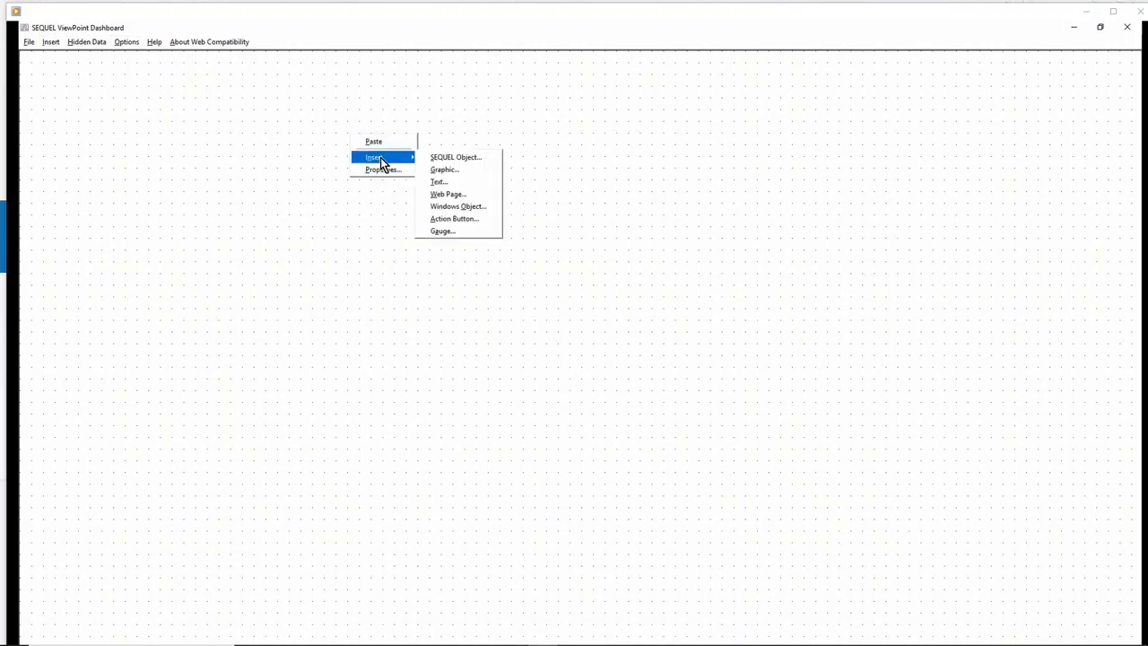
click(452, 190)
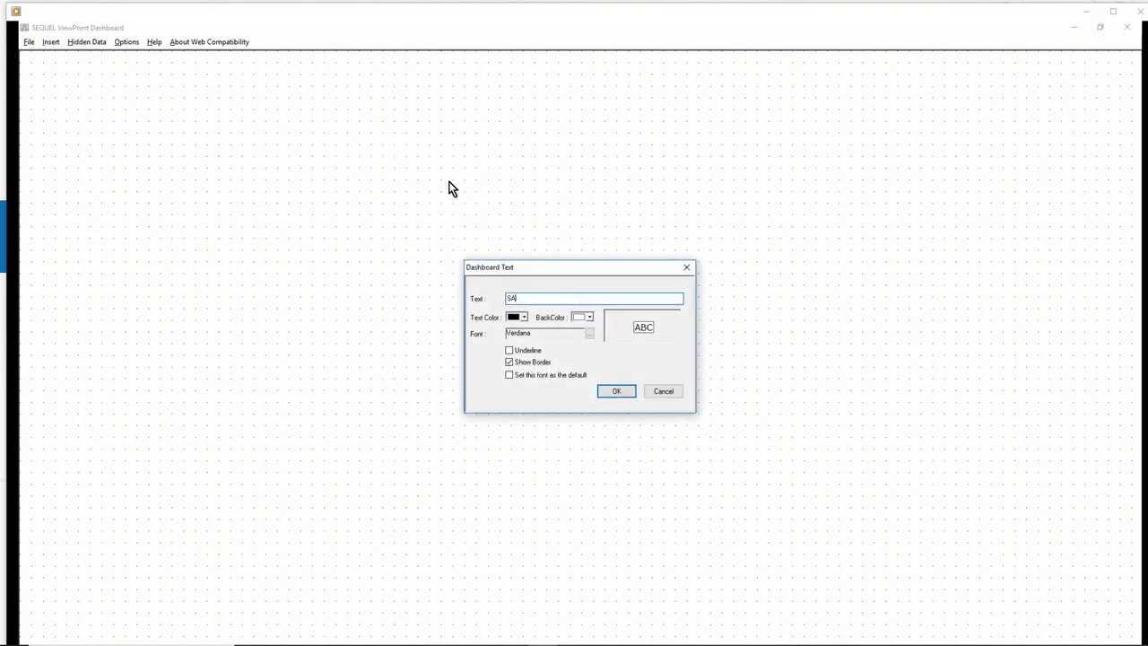
text(SAMPLE DASHBOARD)
click(589, 333)
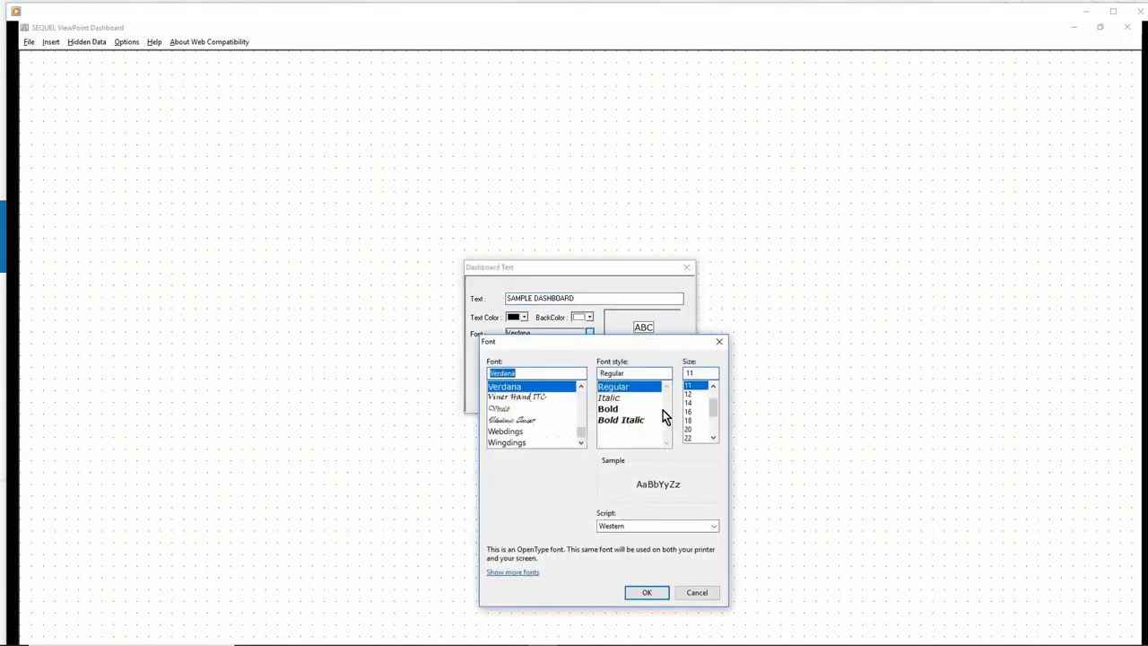
click(688, 439)
click(647, 591)
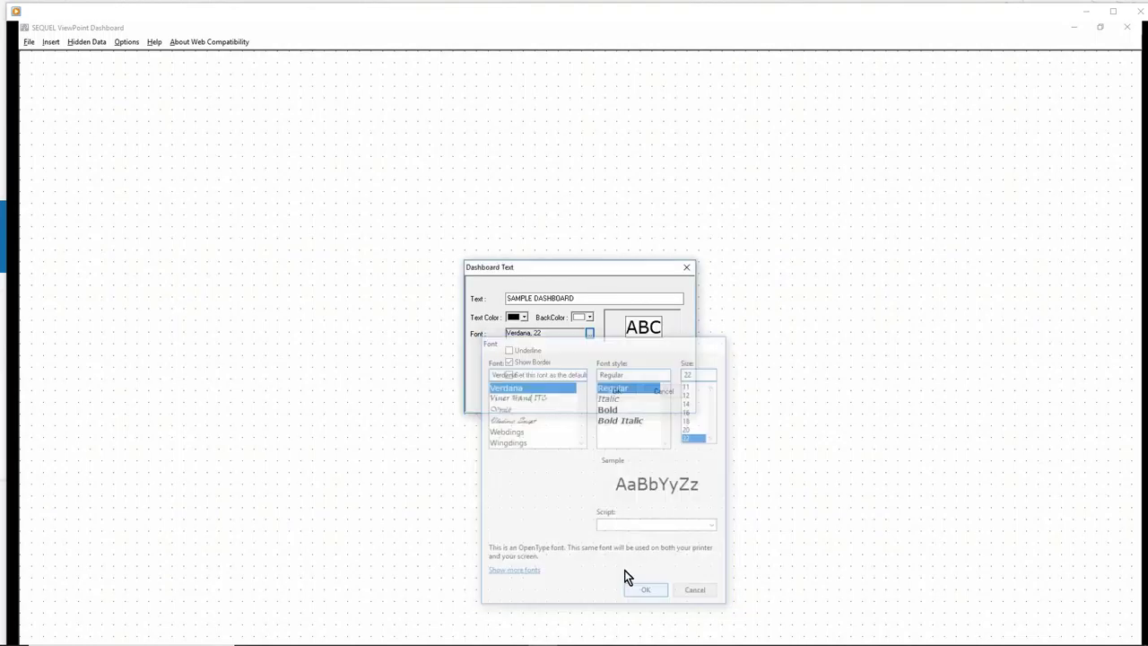
click(518, 362)
click(613, 393)
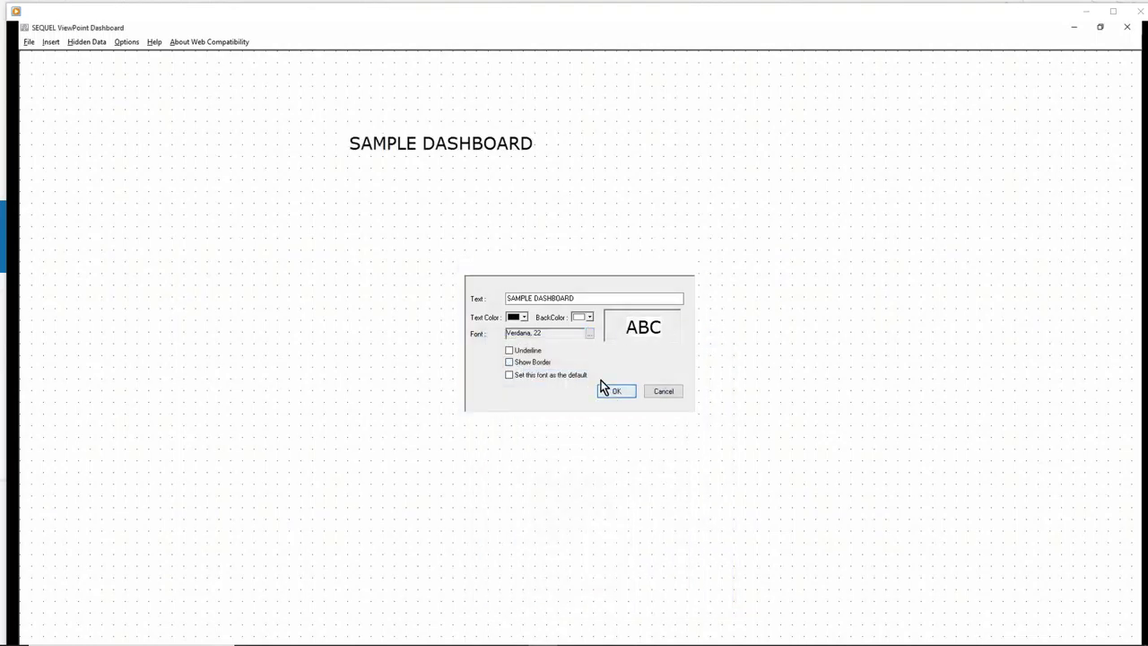
drag(437, 147, 502, 75)
Insert the SAMPLEV1 view from the BUSINTEL library as a SEQUEL object below the dashboard title.
right_click(380, 101)
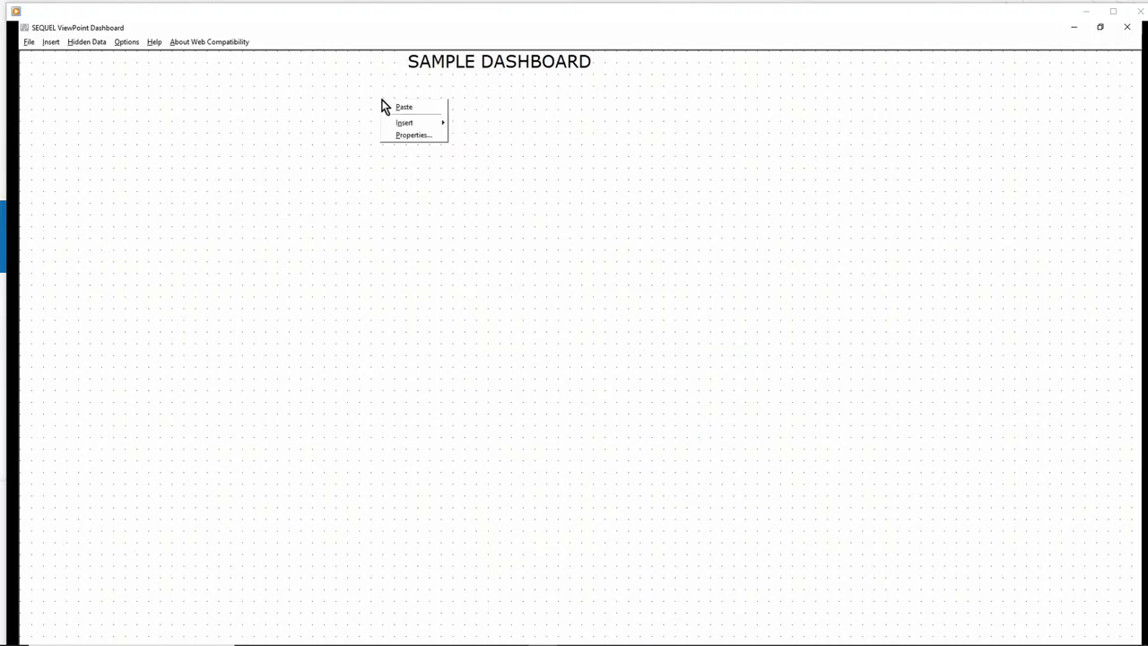
mouse_move(412, 123)
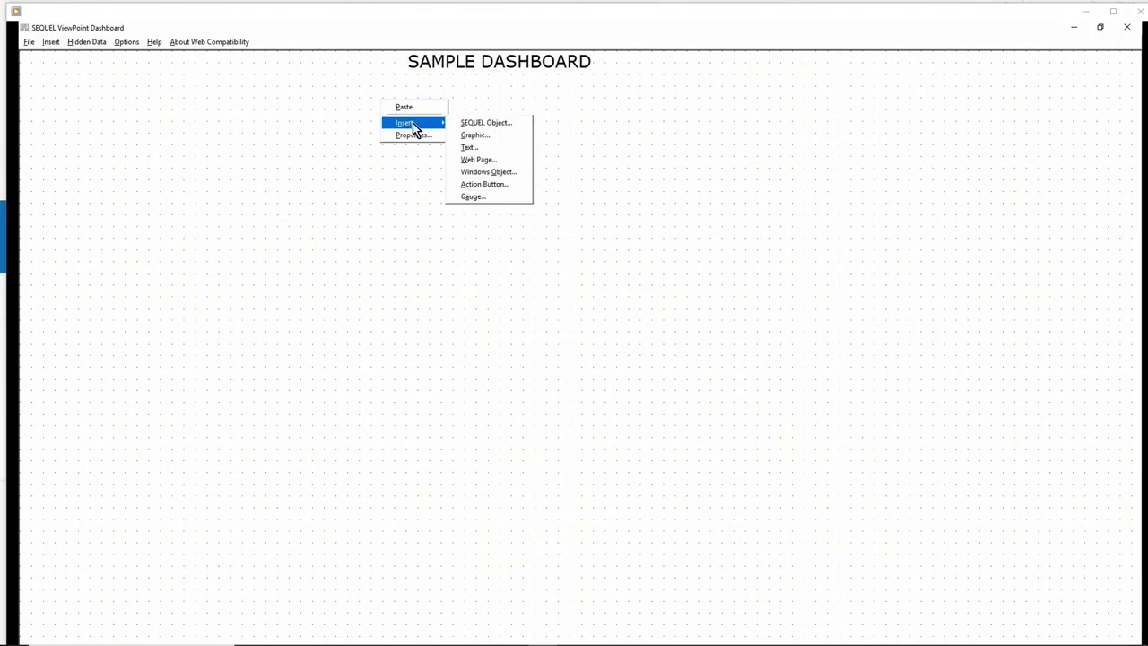
click(505, 122)
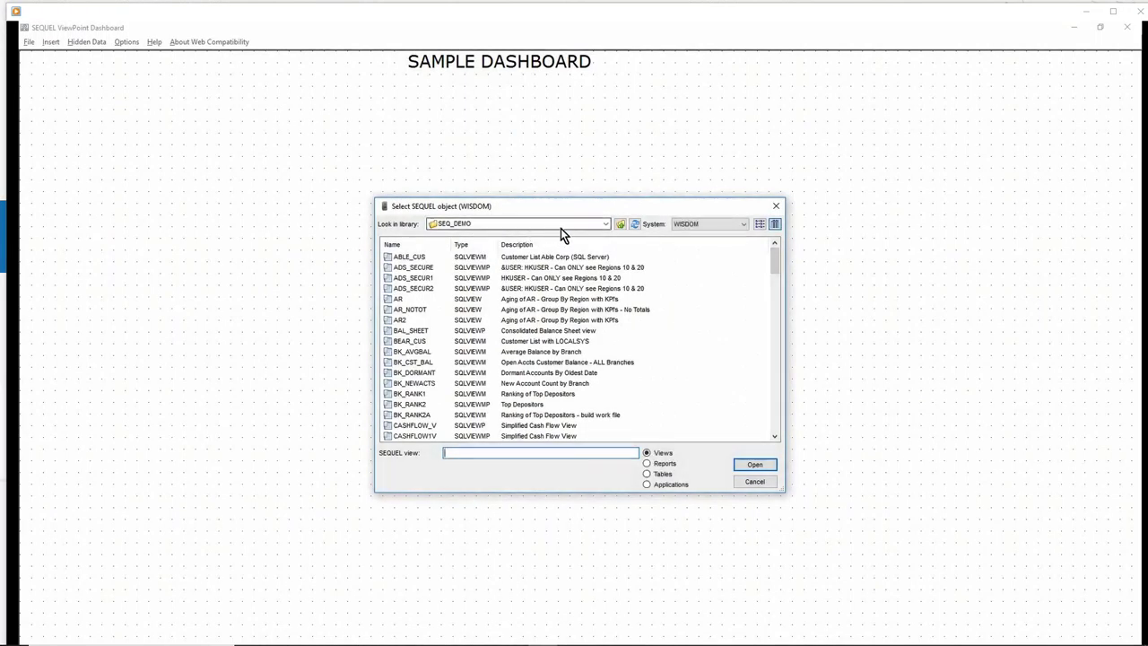
click(496, 223)
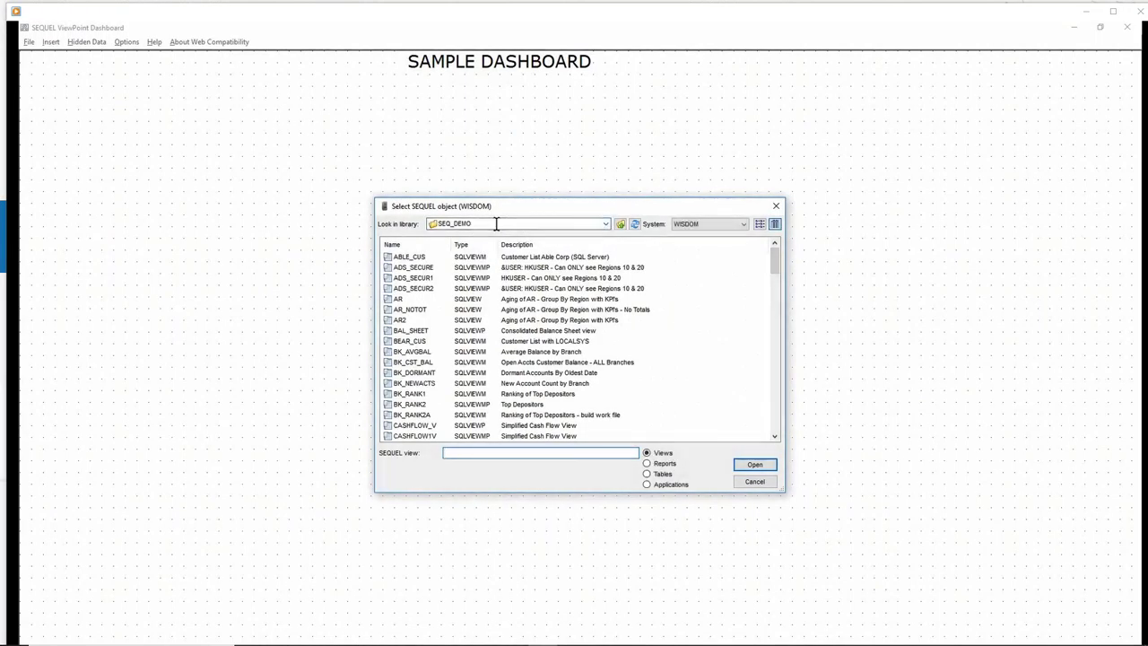
text(BUSIN)
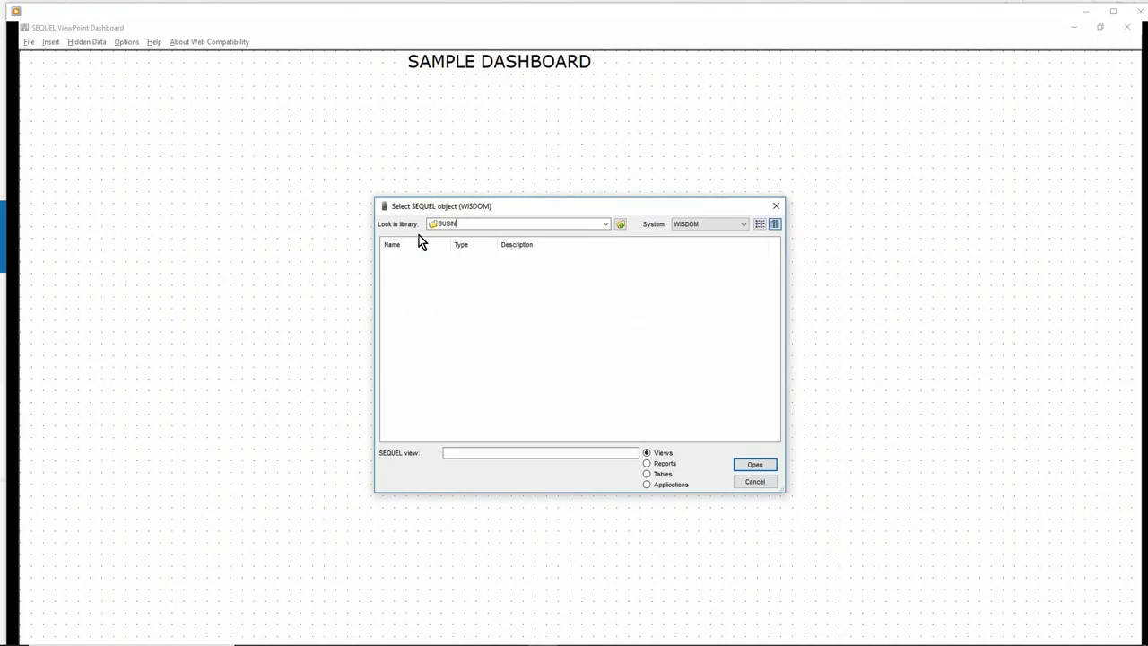
text(TEL)
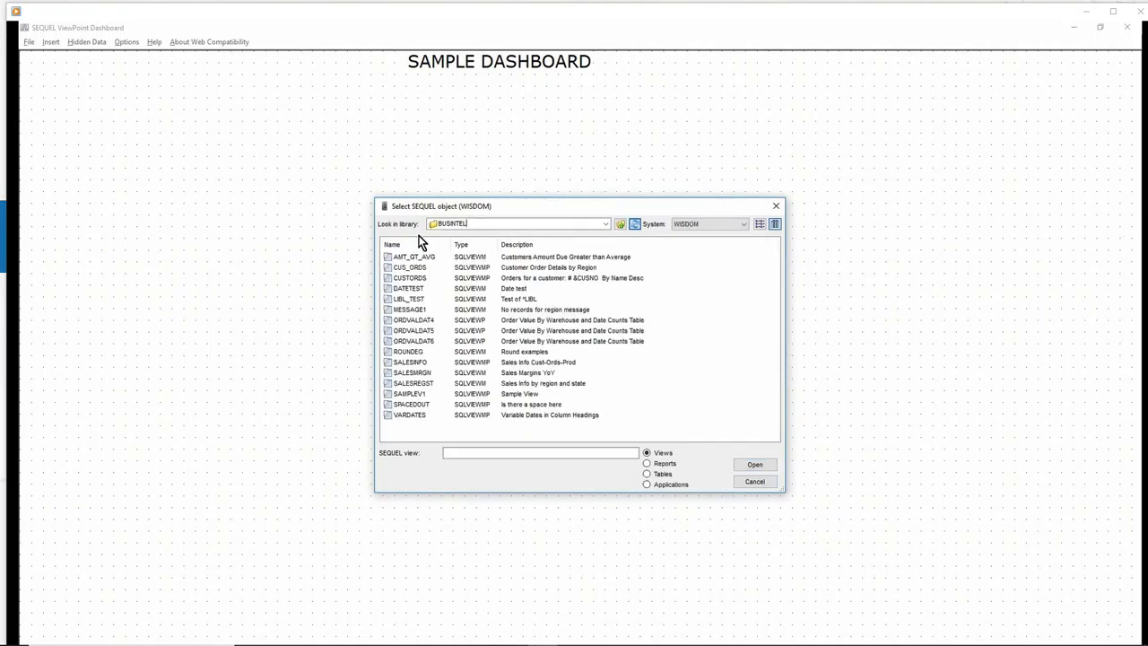
click(413, 394)
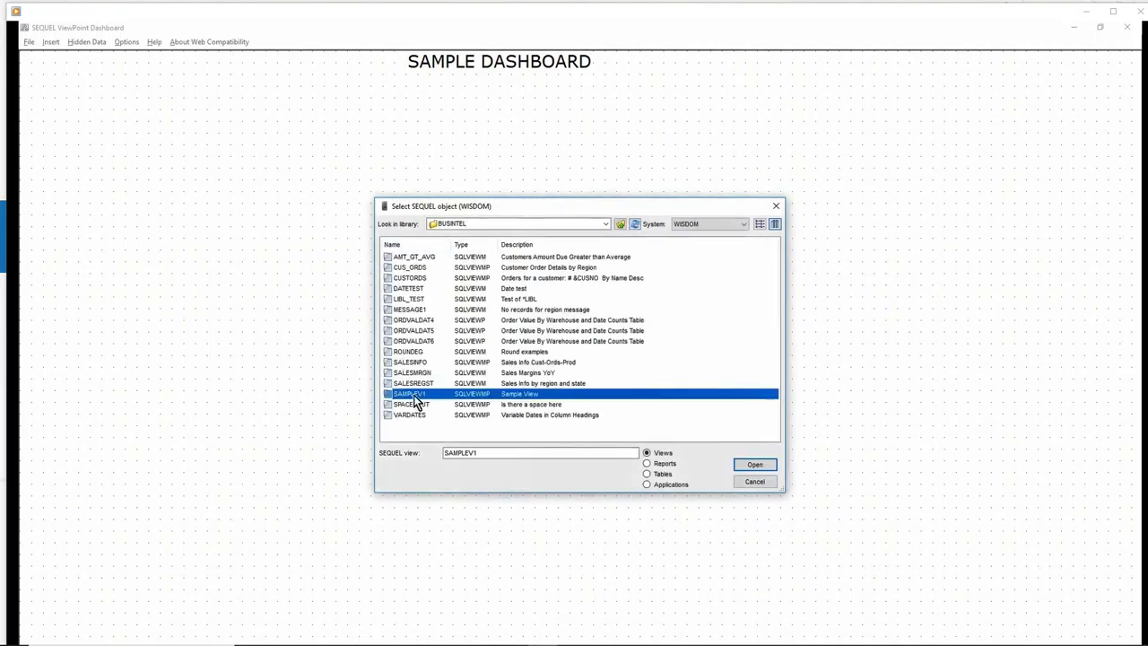
click(753, 463)
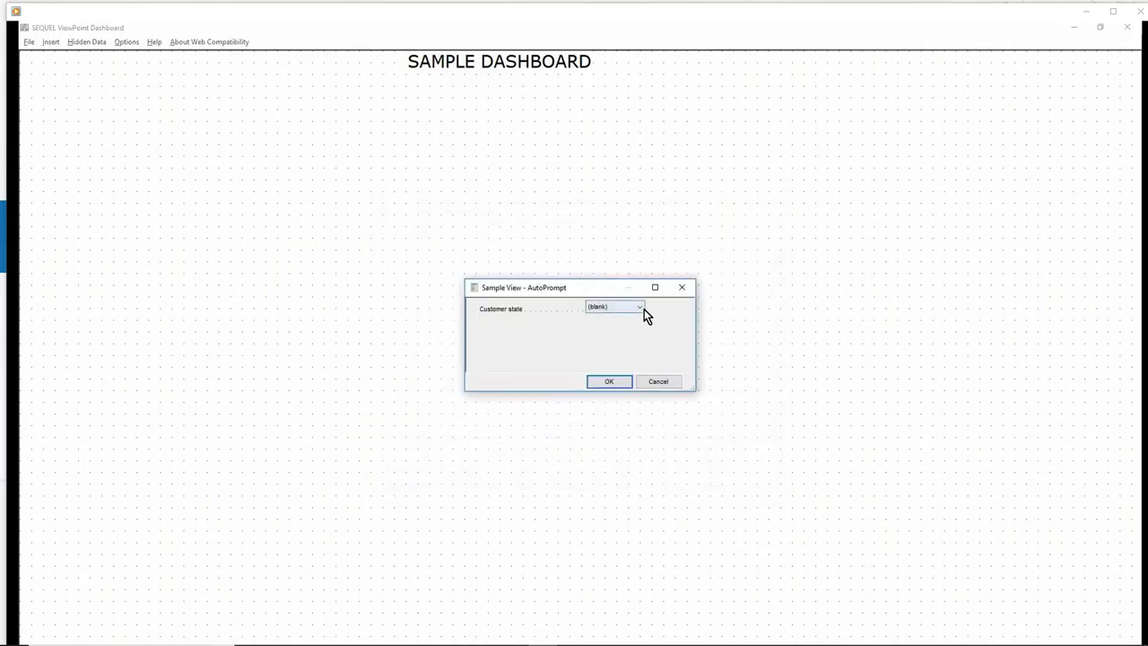
Load the view for customer state CA without saving the value in the dashboard, and place it taller along the dashboard's left edge.
click(639, 309)
click(609, 335)
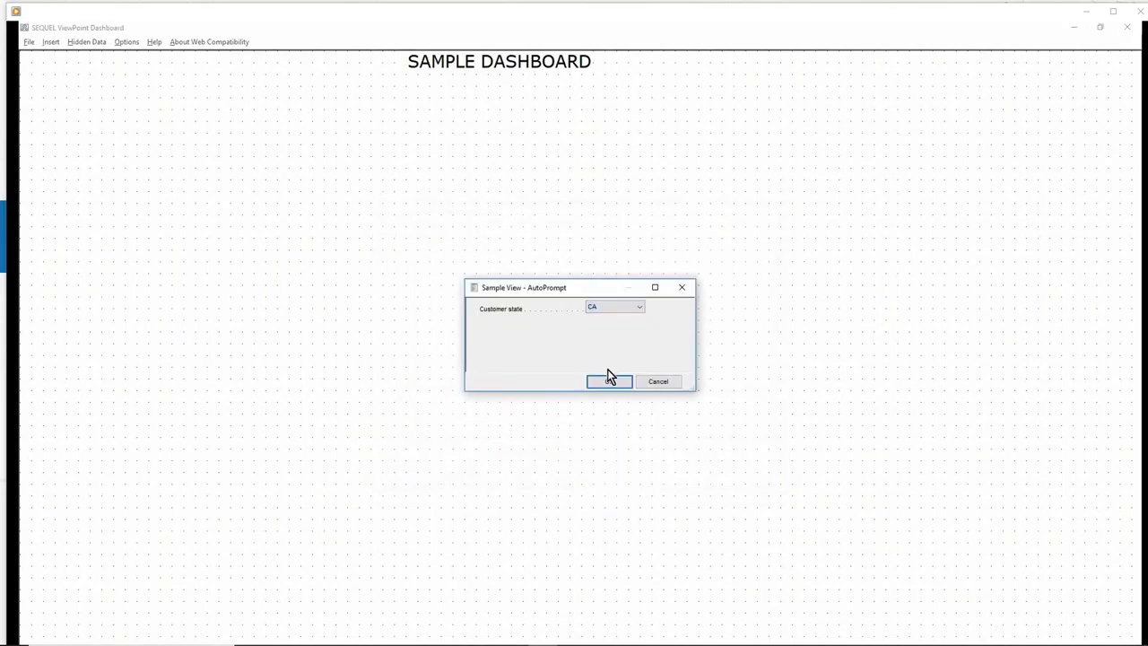
click(608, 380)
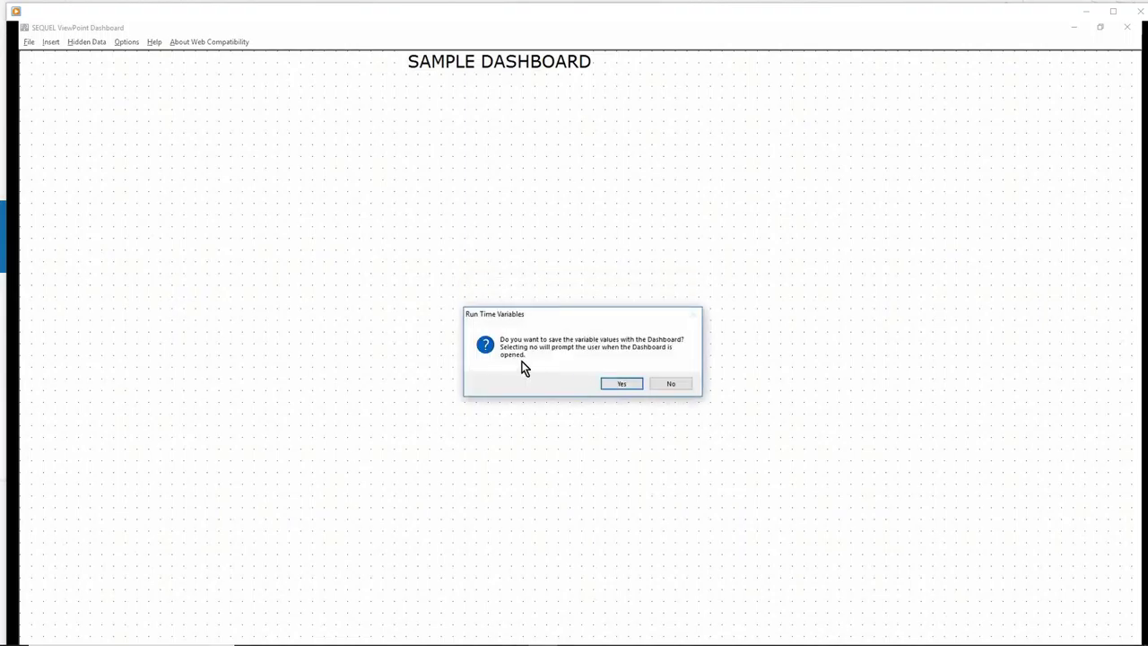
click(670, 383)
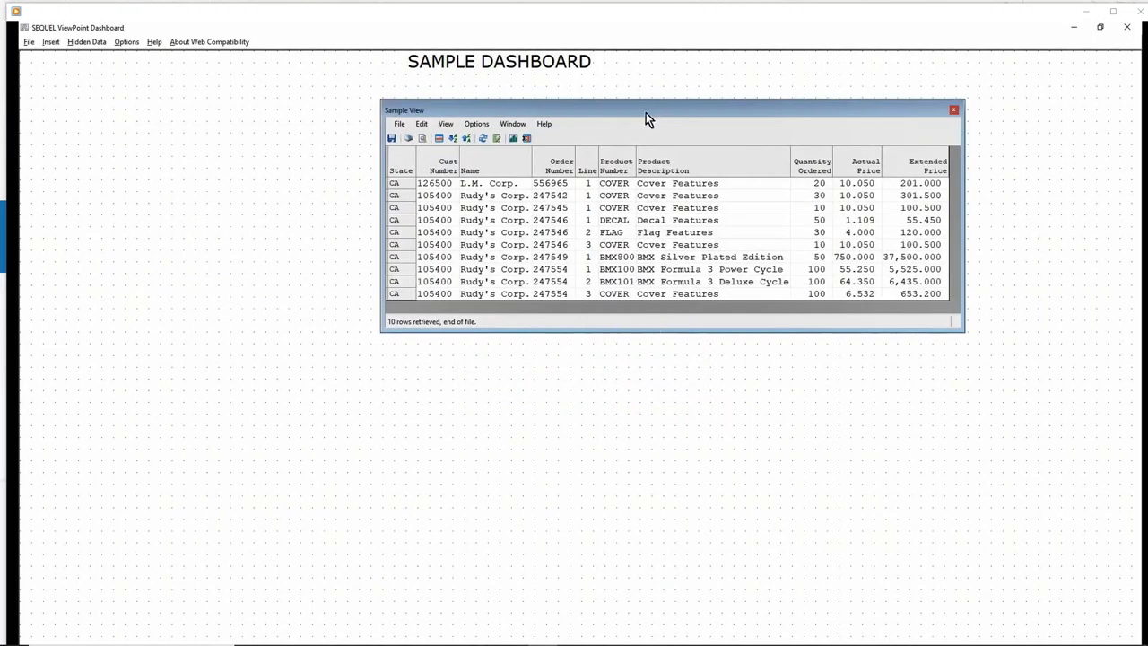
drag(646, 112, 298, 115)
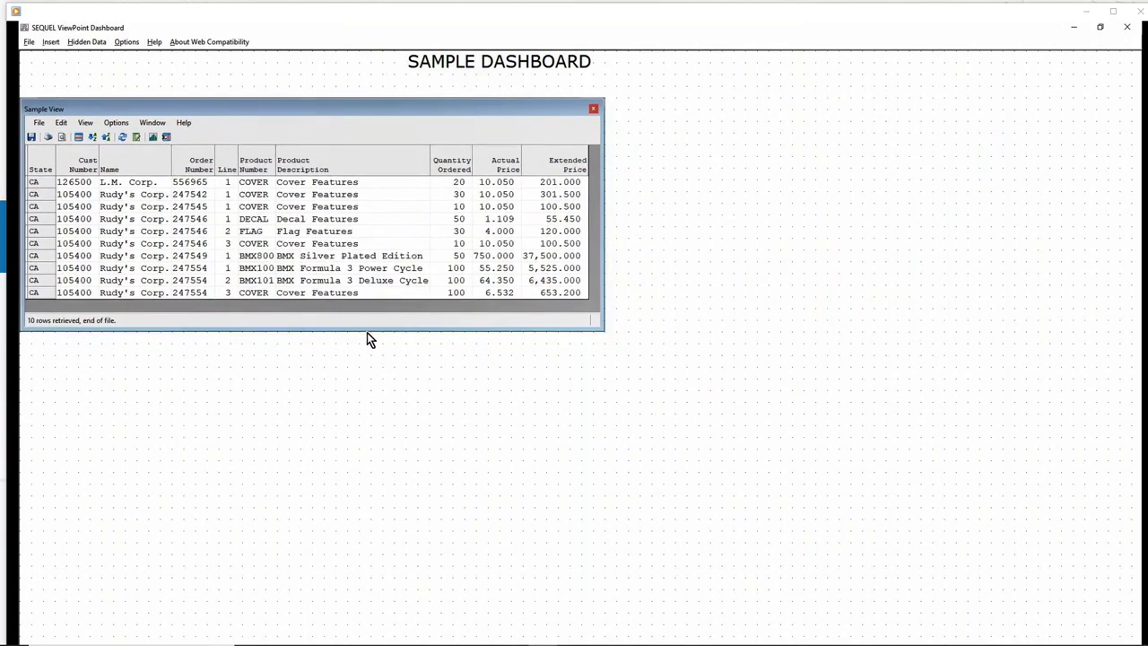
drag(366, 330, 359, 494)
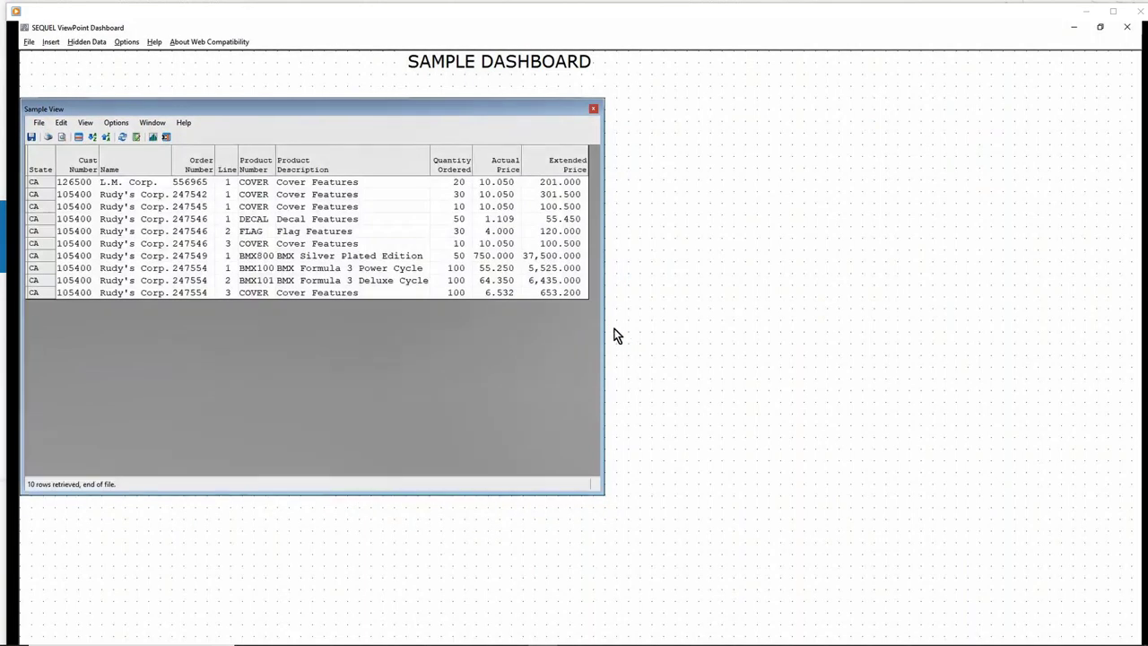
Insert the AR view from the SEQ_DEMO library and align it beside the top of the Sample View.
right_click(644, 104)
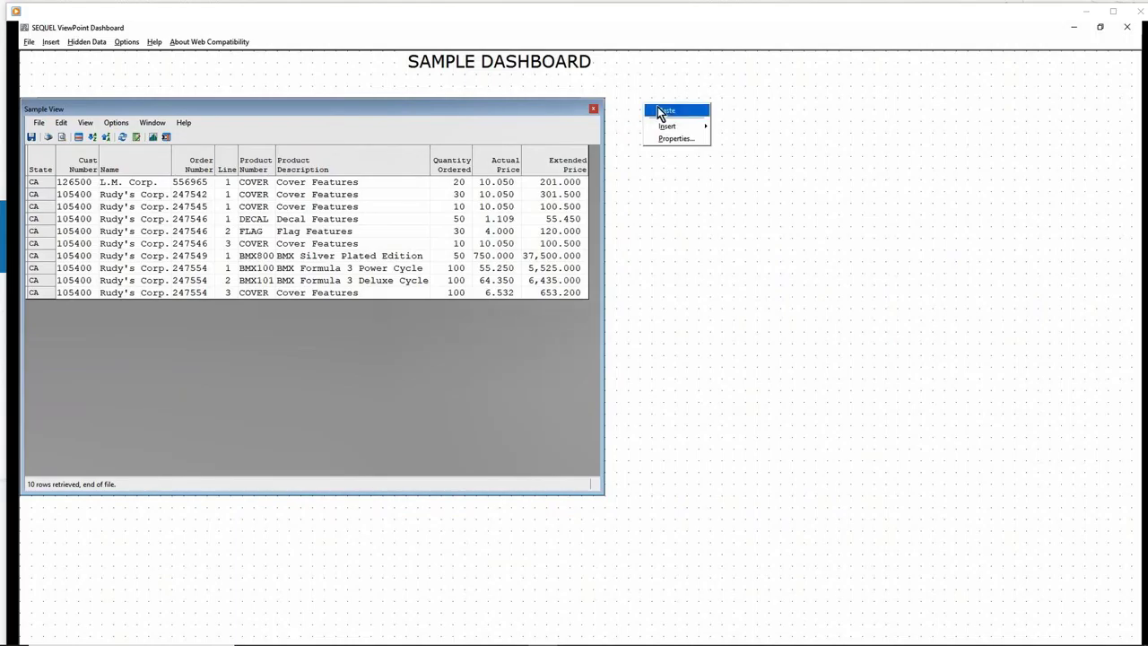
mouse_move(666, 126)
click(718, 128)
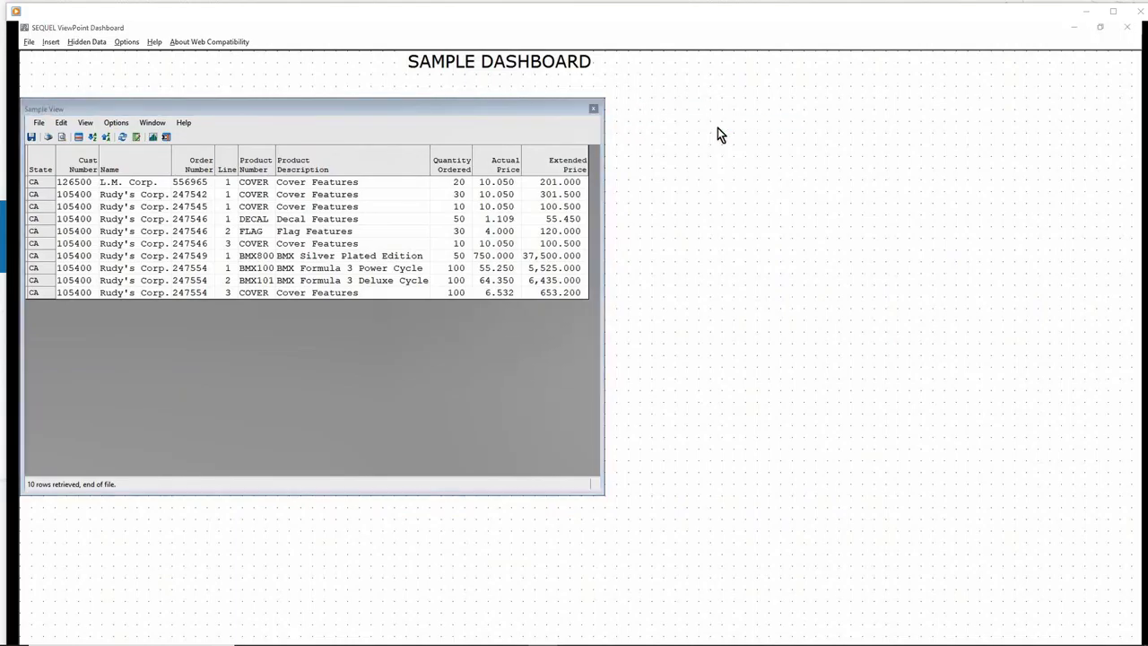
double_click(465, 223)
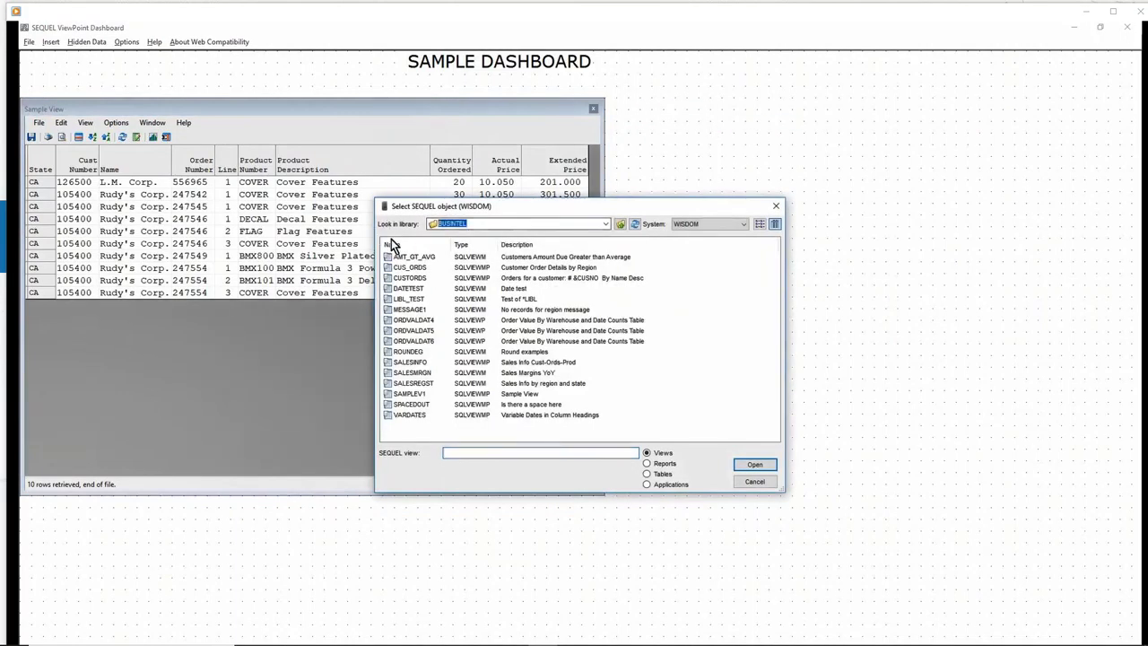
text(SEQ_DEMO)
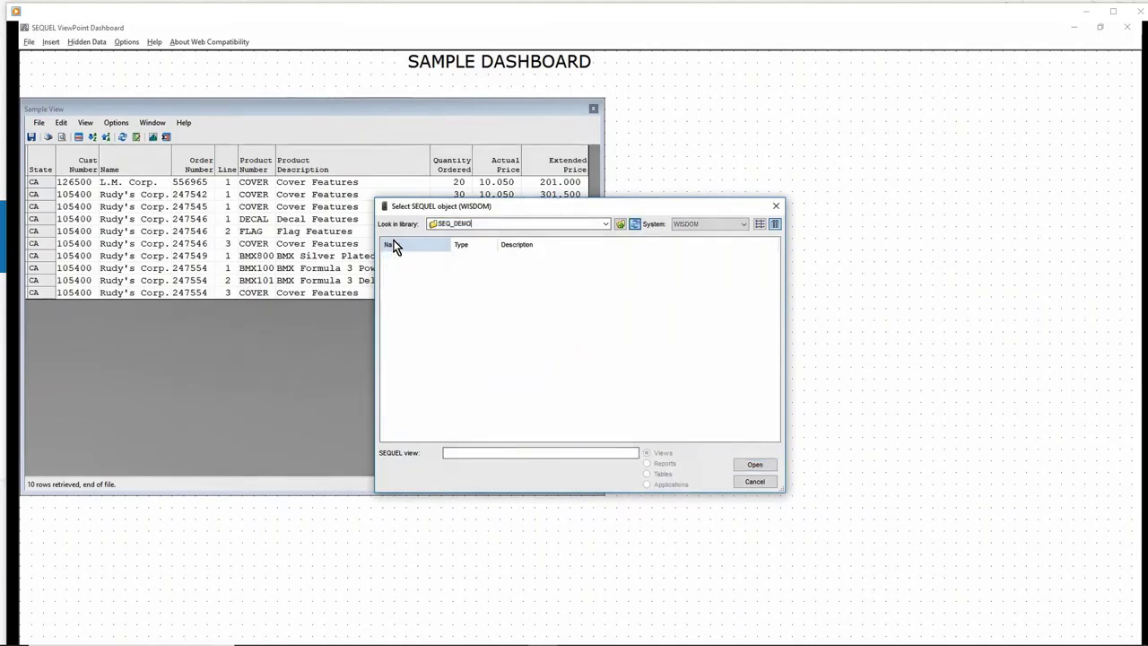
key(Return)
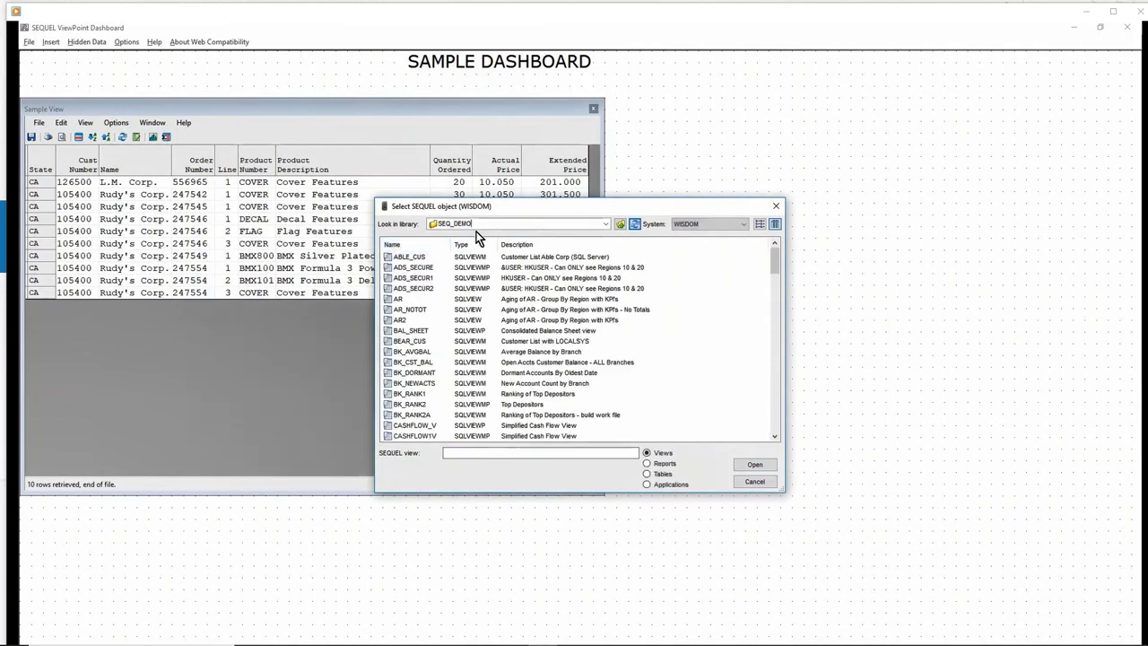
double_click(405, 299)
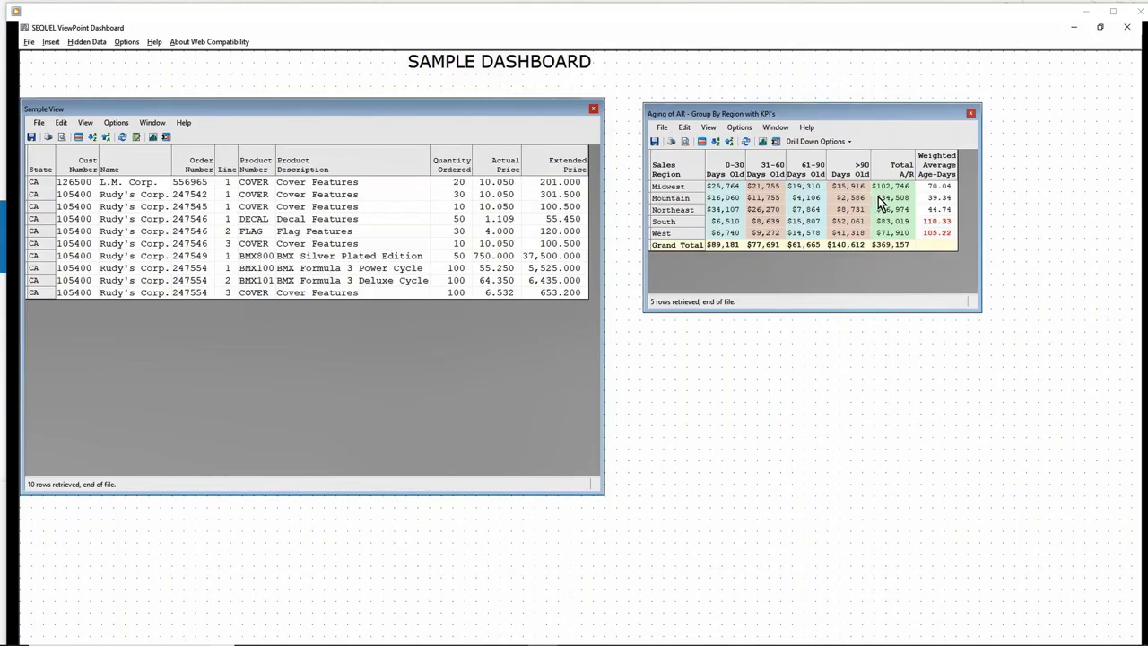
drag(857, 113, 842, 111)
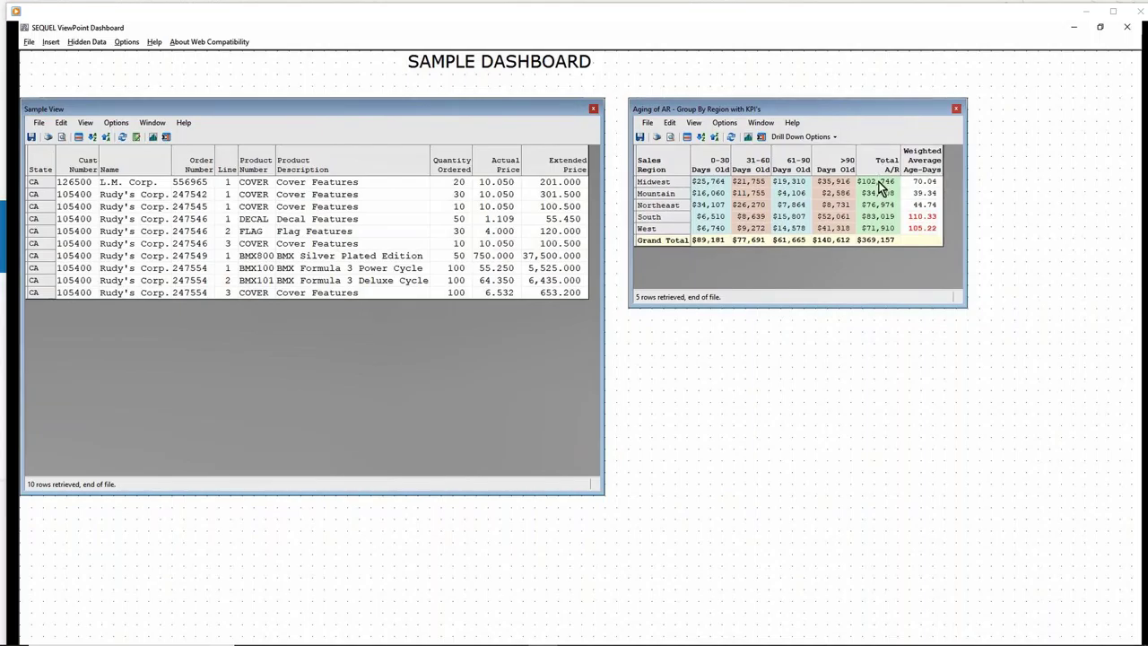
Chart the >90 Days Old and Total A/R values of all five sales regions, and place the widened chart over the AR table's lower part.
drag(879, 193, 883, 226)
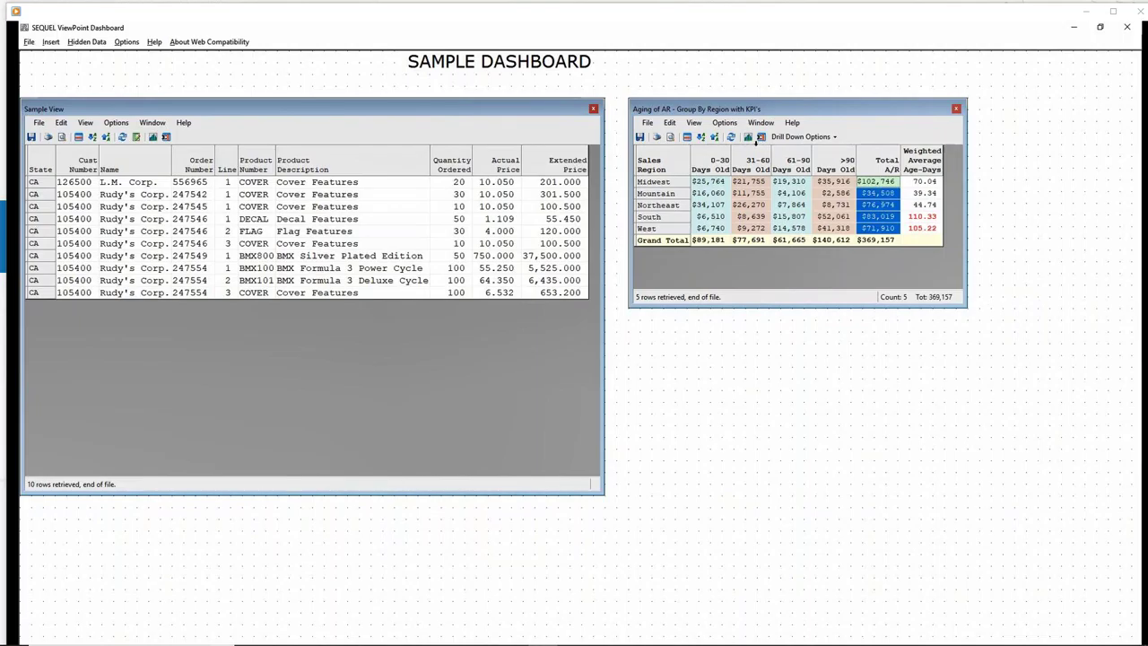
click(834, 193)
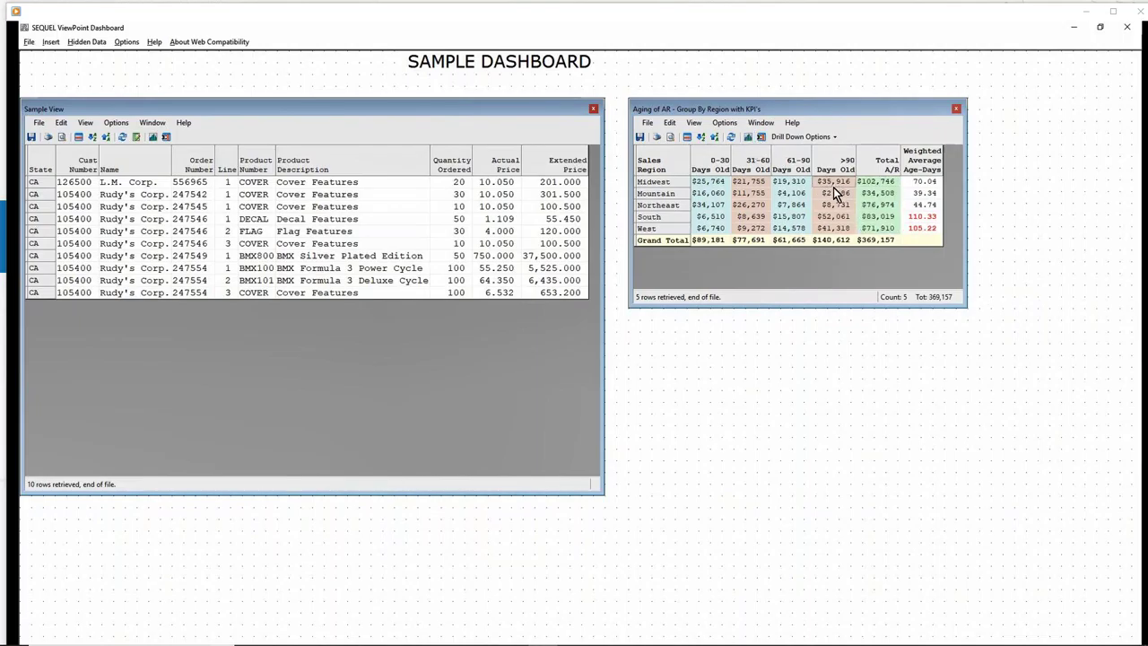
drag(834, 192, 874, 232)
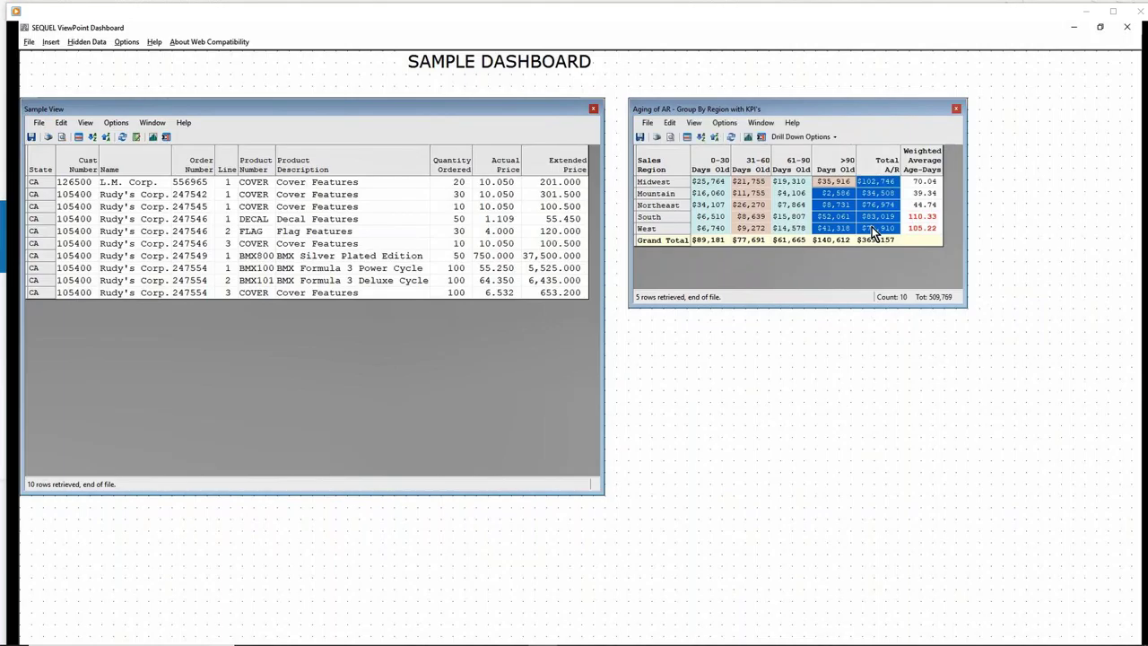
click(748, 137)
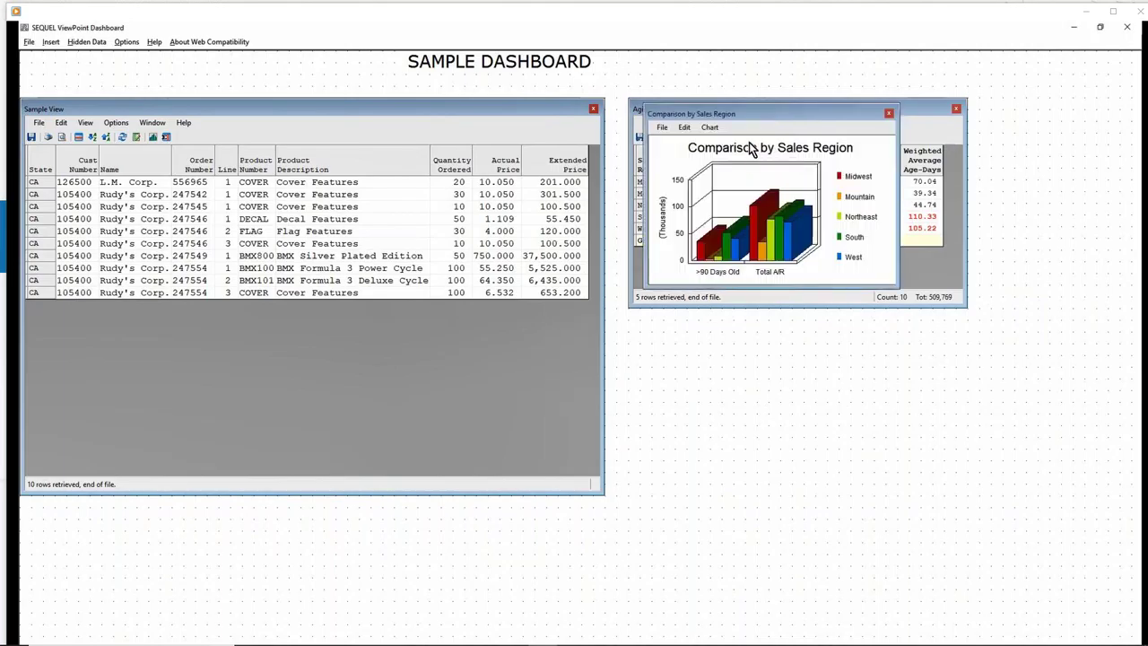
drag(761, 116, 744, 231)
drag(882, 373, 1090, 374)
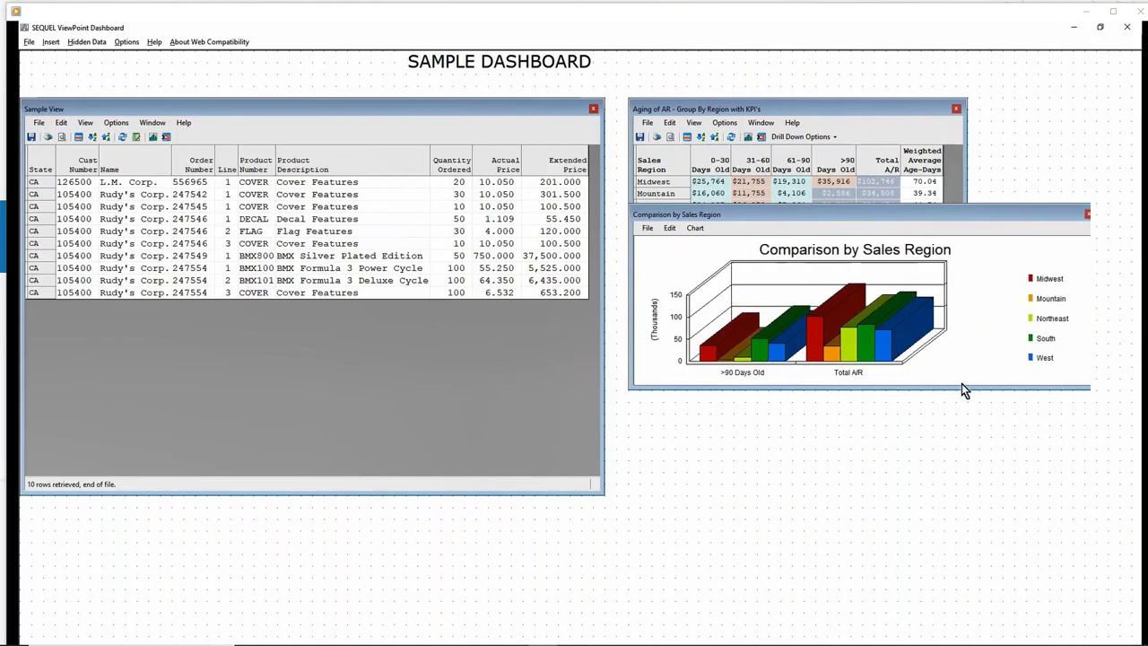
Try column order for the series of the sales region chart and restore row order.
click(698, 229)
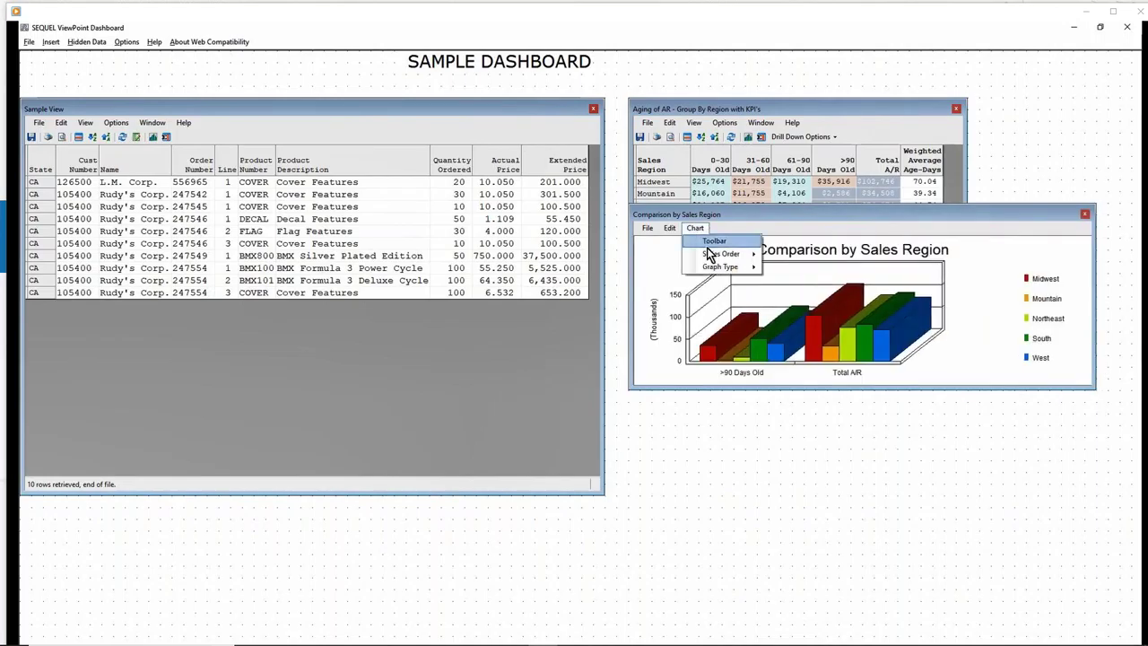
mouse_move(762, 259)
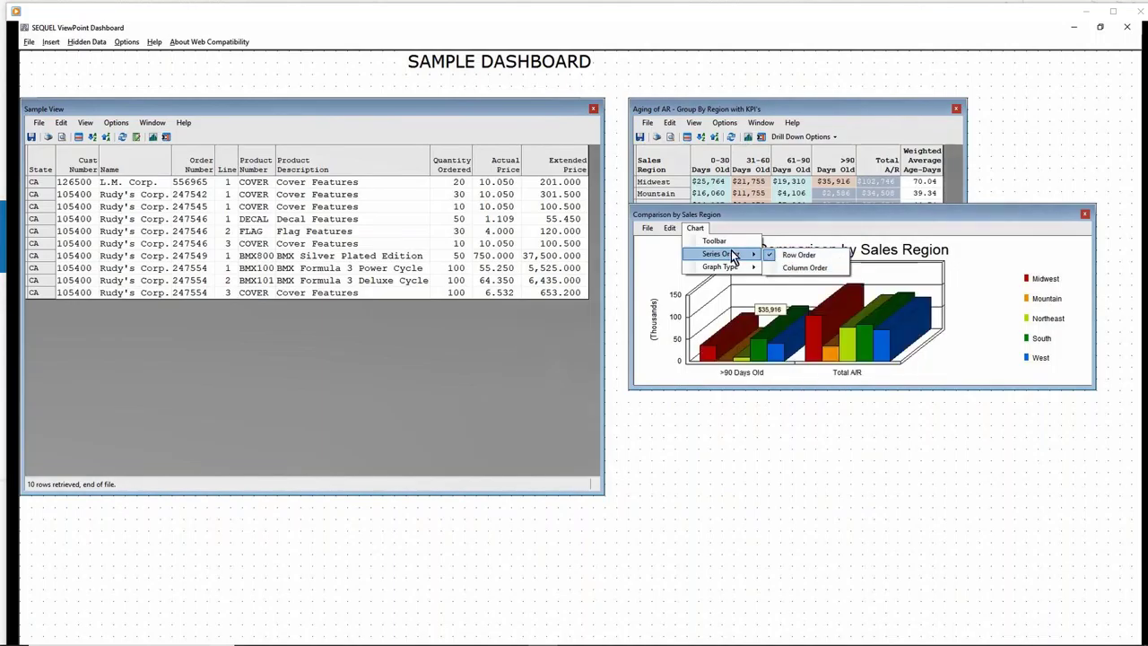
click(801, 269)
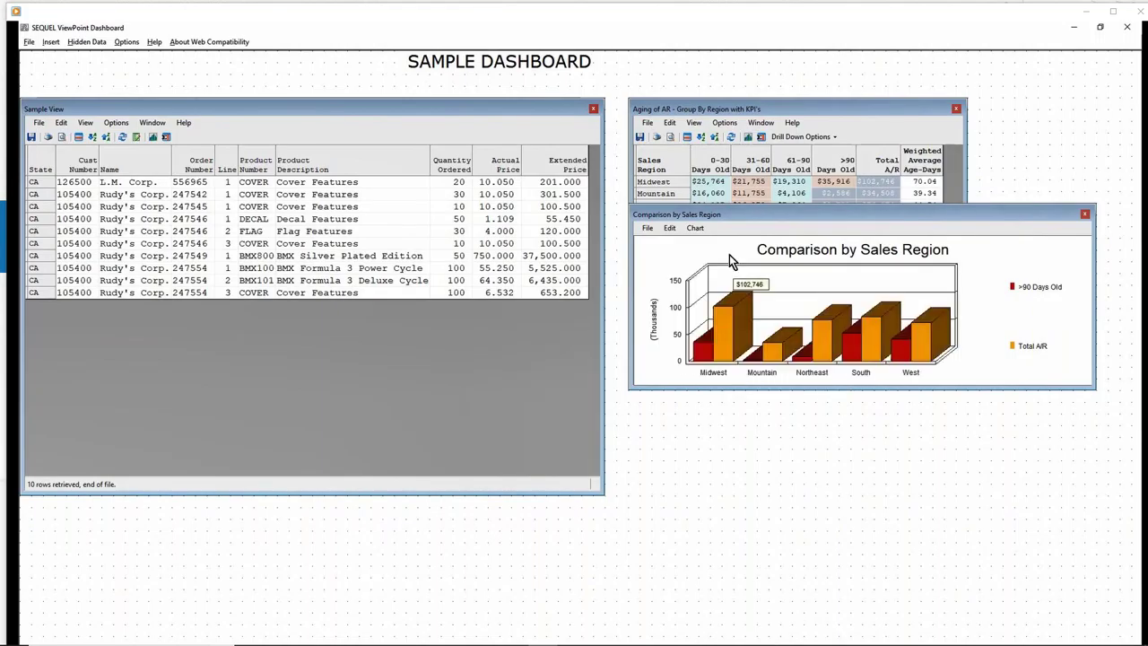
click(706, 234)
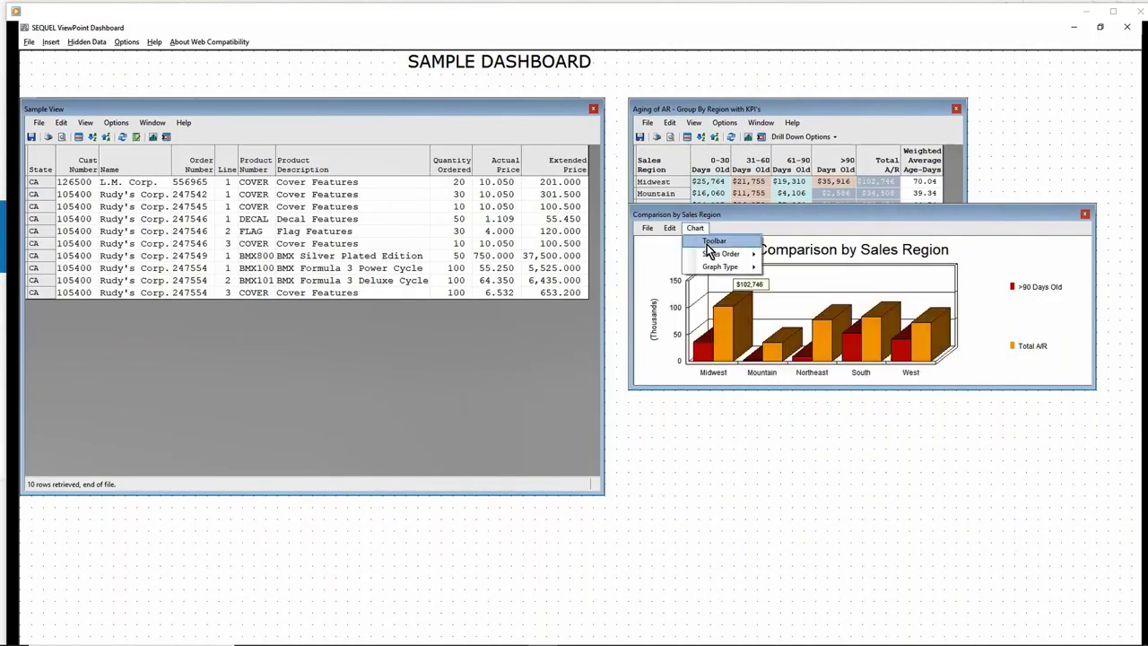
mouse_move(713, 258)
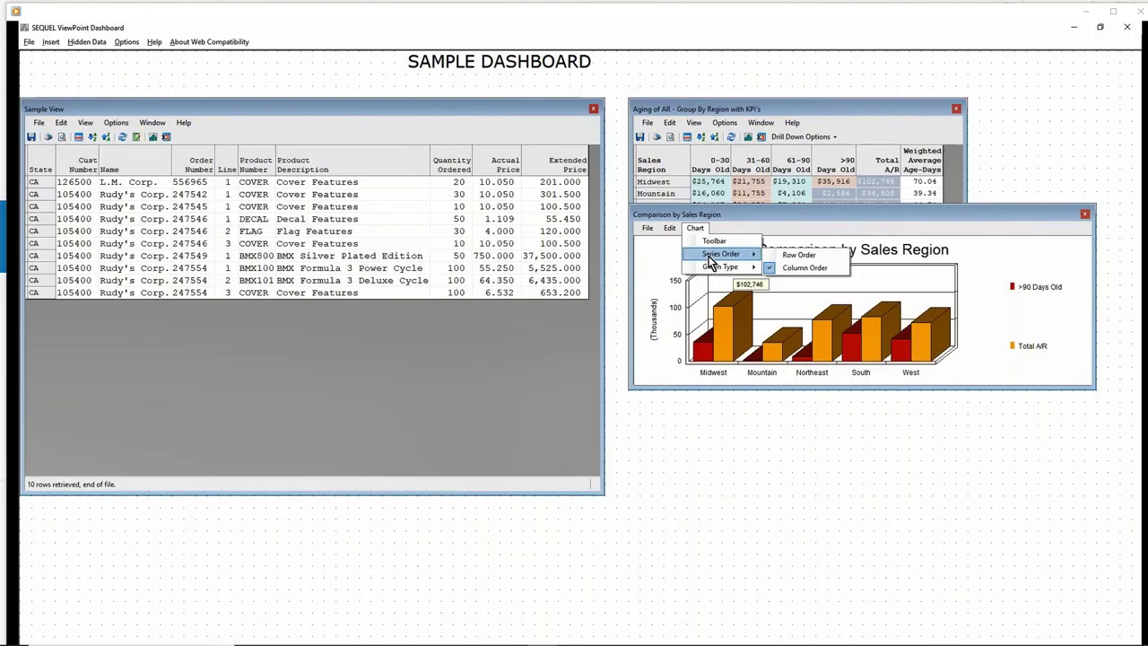
click(808, 256)
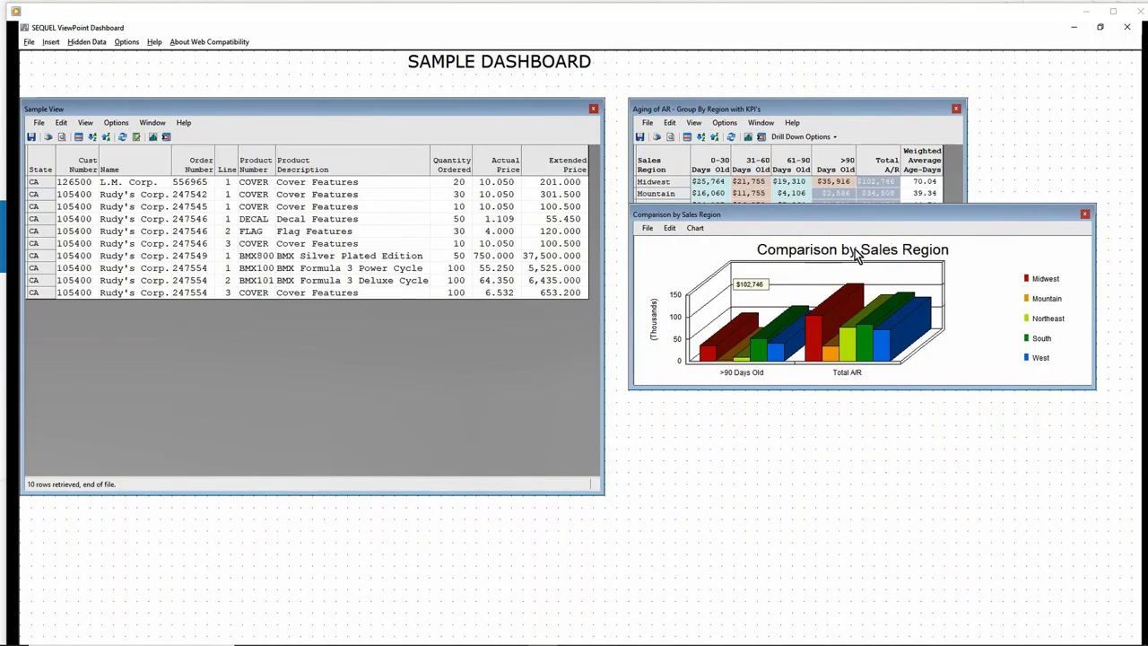
Show the sales region chart's toolbar and change the chart to a 2D bar graph.
click(695, 228)
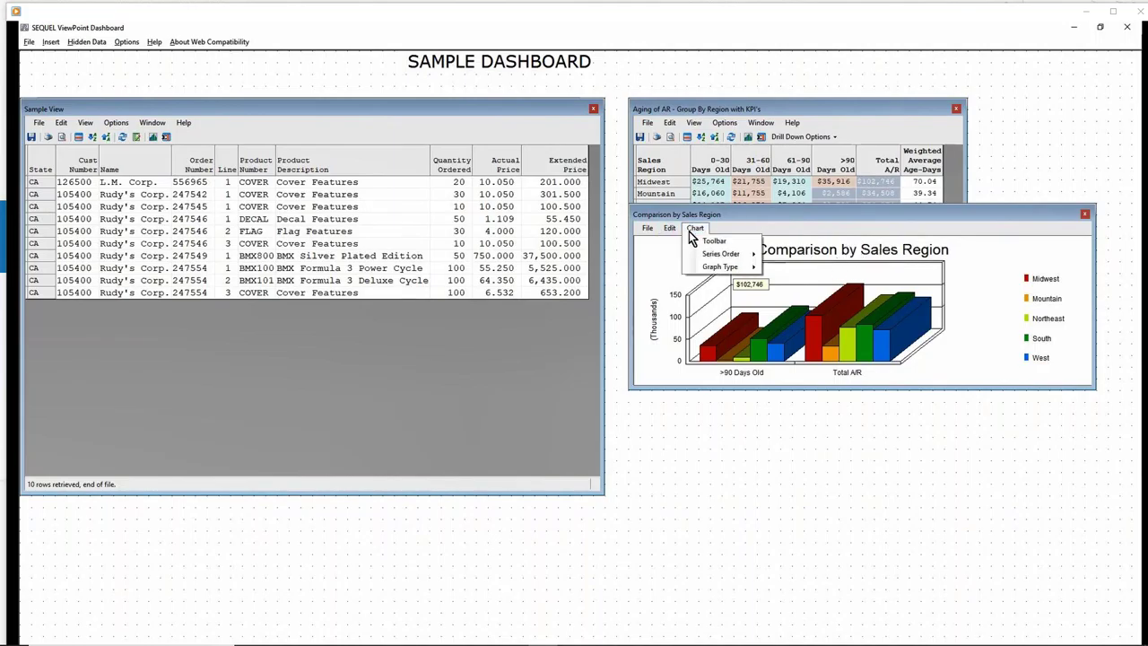
click(697, 241)
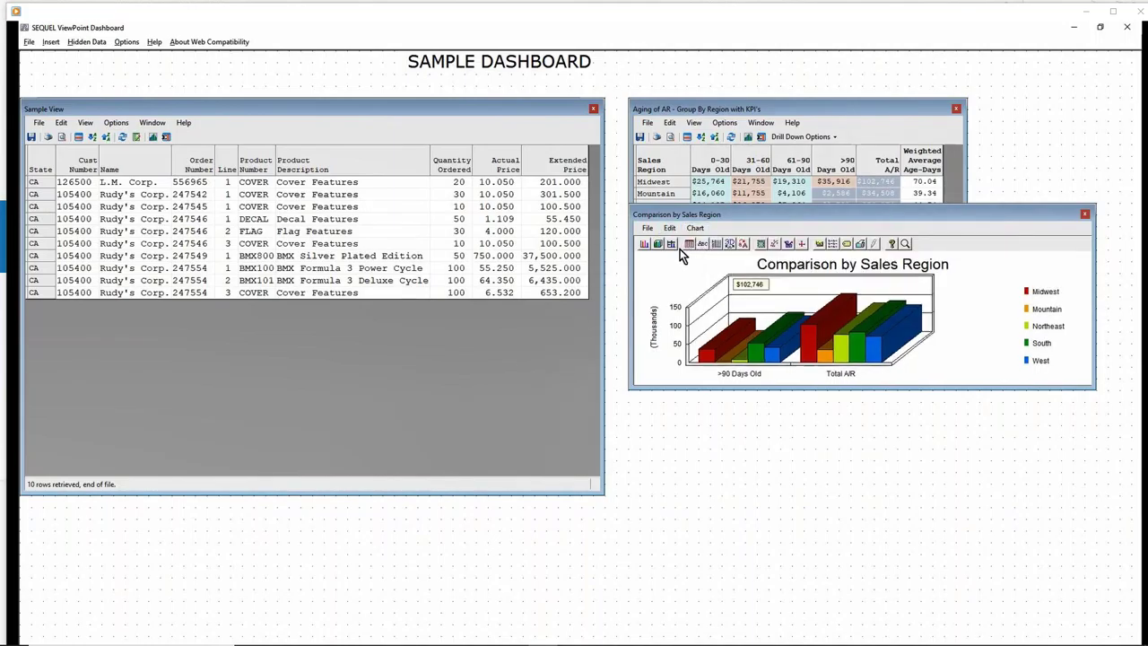
click(644, 244)
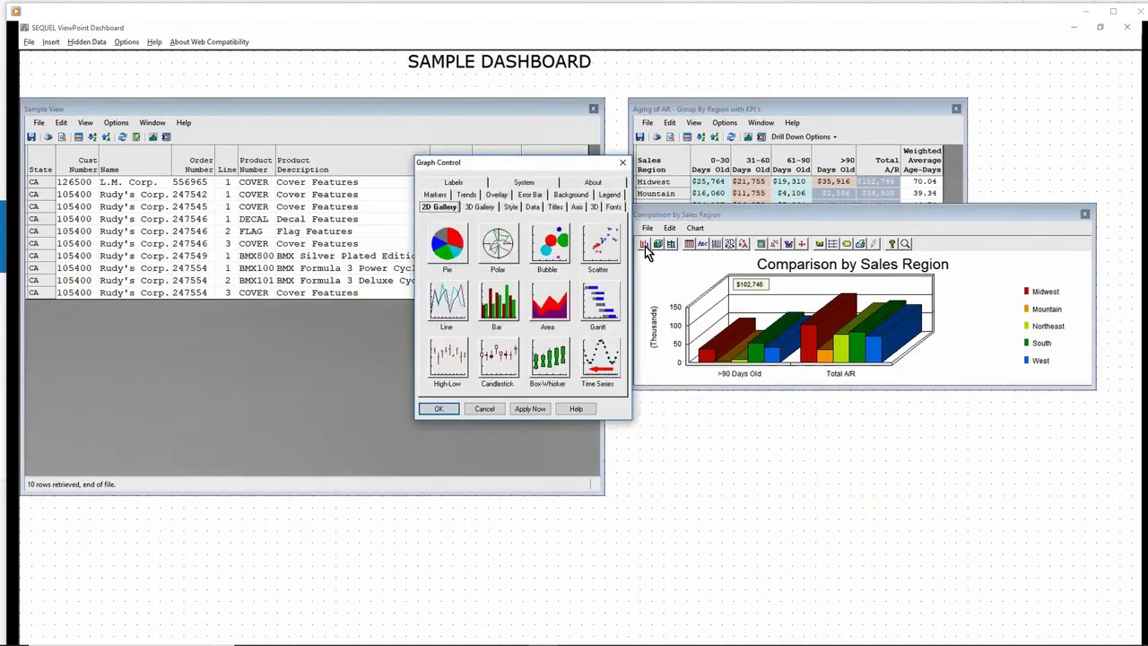
click(527, 409)
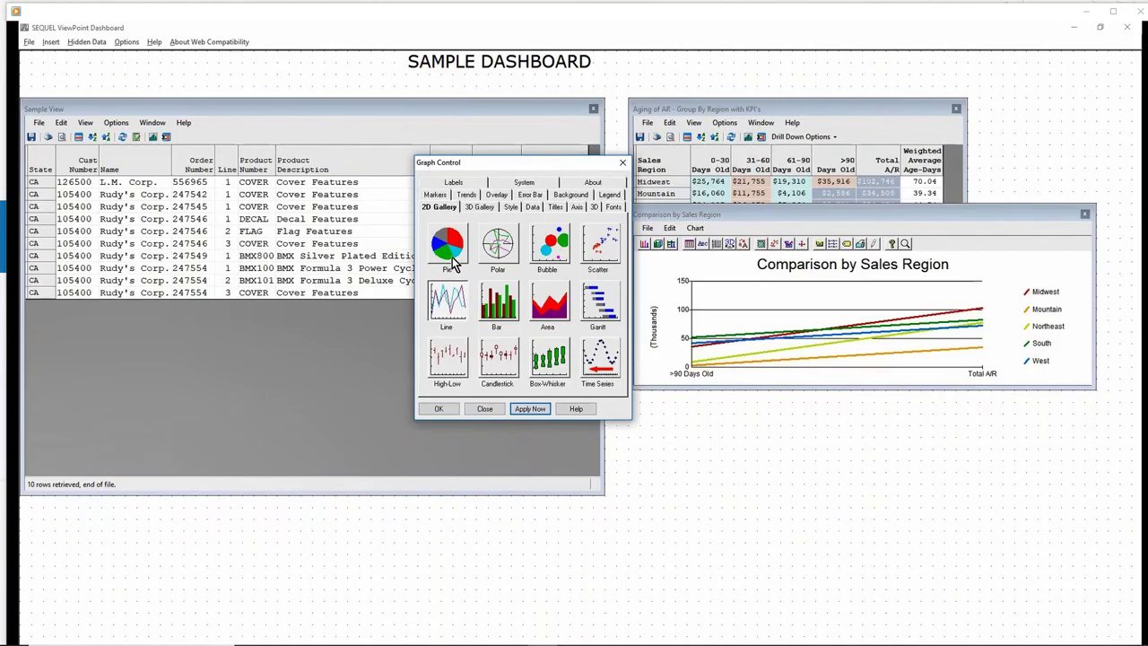
click(497, 303)
click(530, 409)
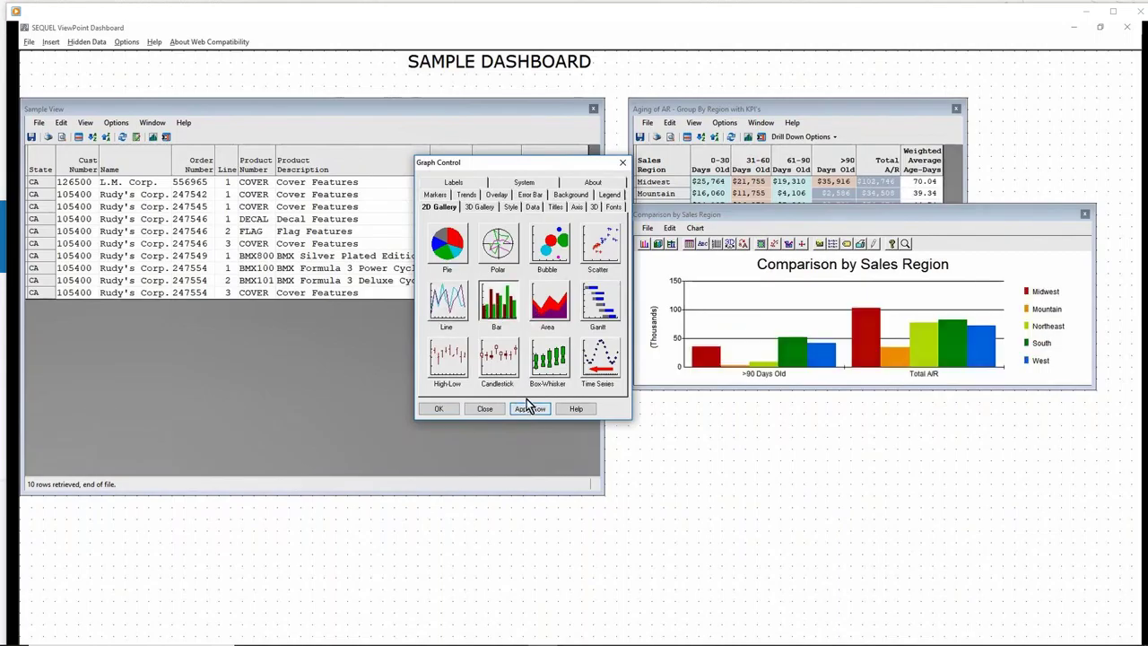
Set the sales region chart's graph title to "A/R Over 90 and Total" and apply it.
click(552, 207)
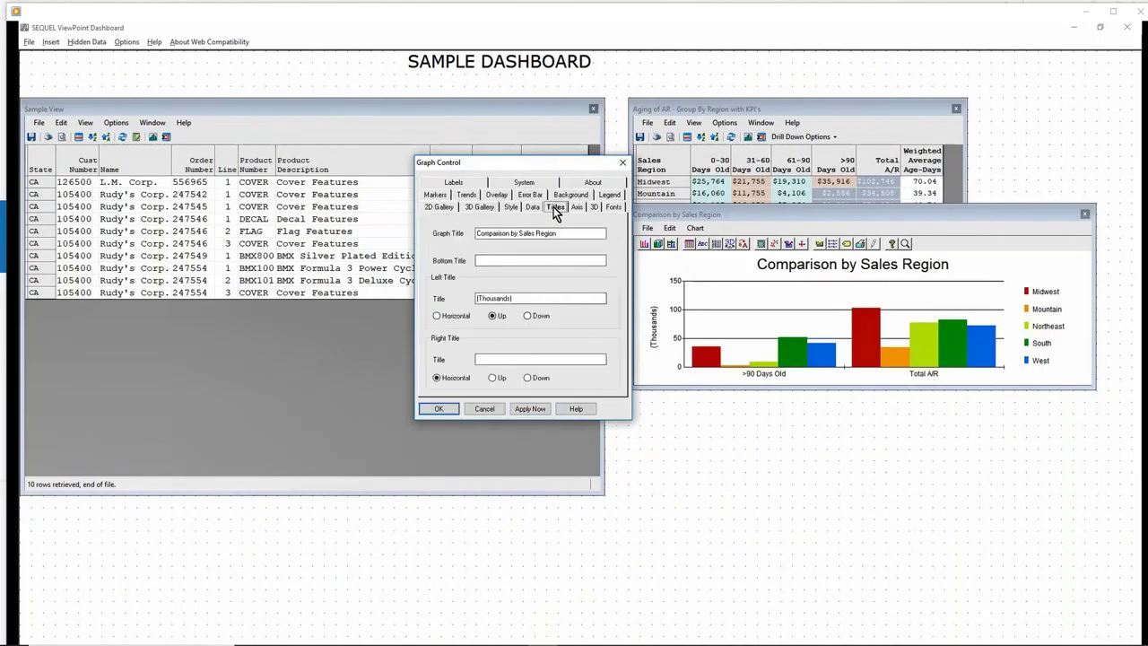
drag(560, 239, 463, 233)
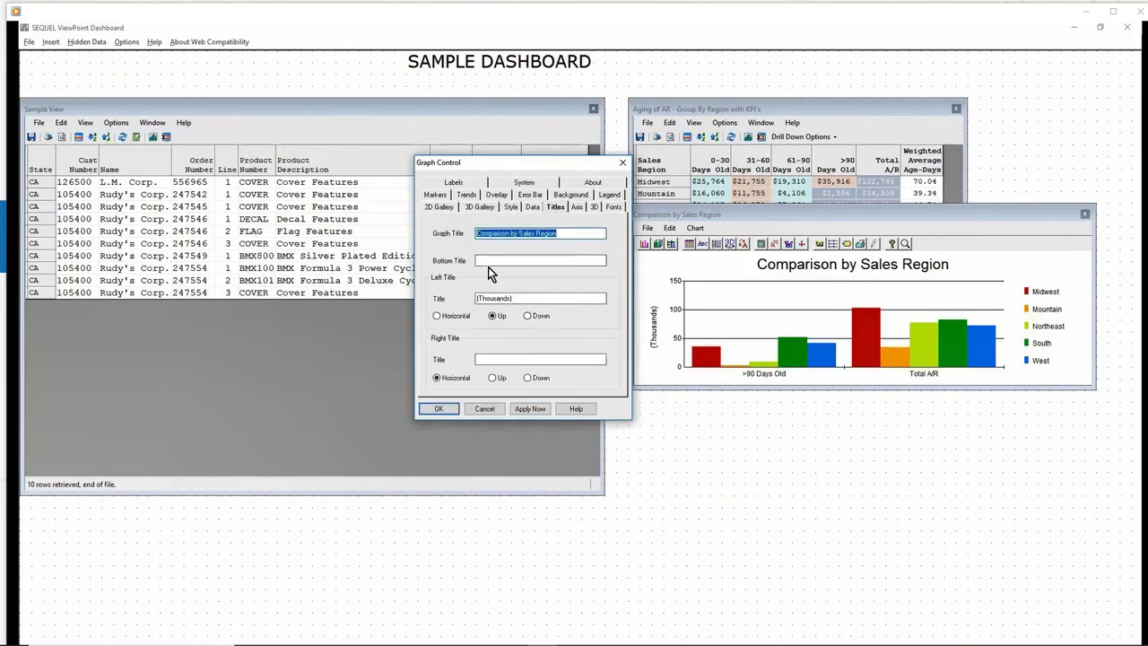
text(A)
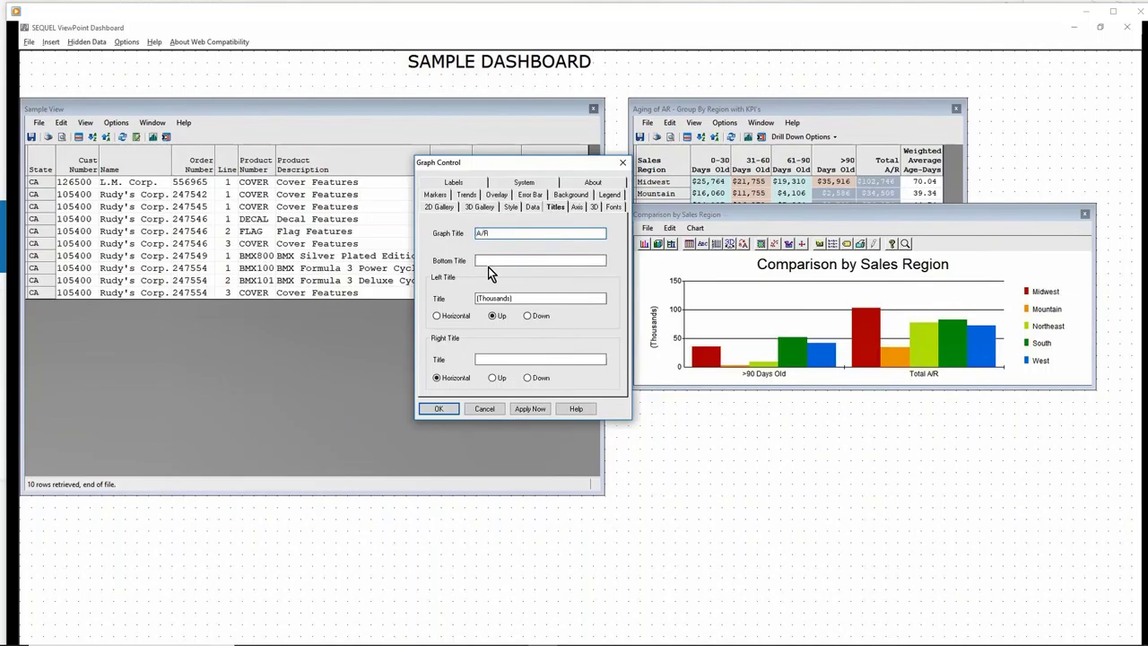
text(/R )
text(0)
text(ver 90 and Tota)
text(l)
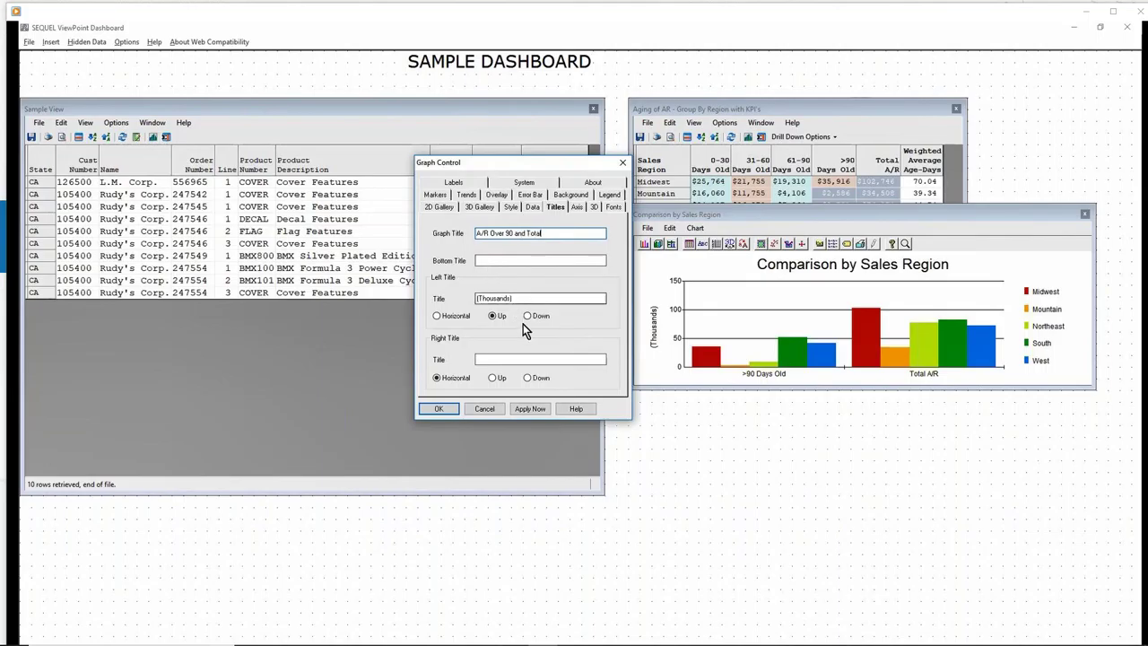
click(530, 408)
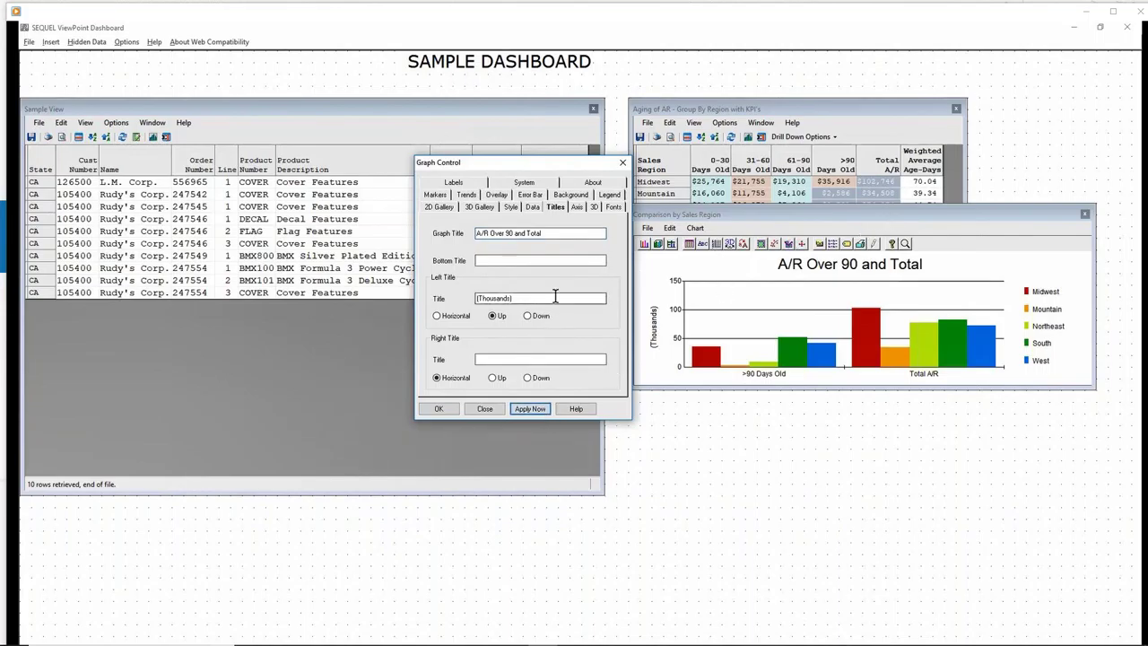
Review the chart's legend options, accept the graph settings, and hide the chart's toolbar.
click(614, 197)
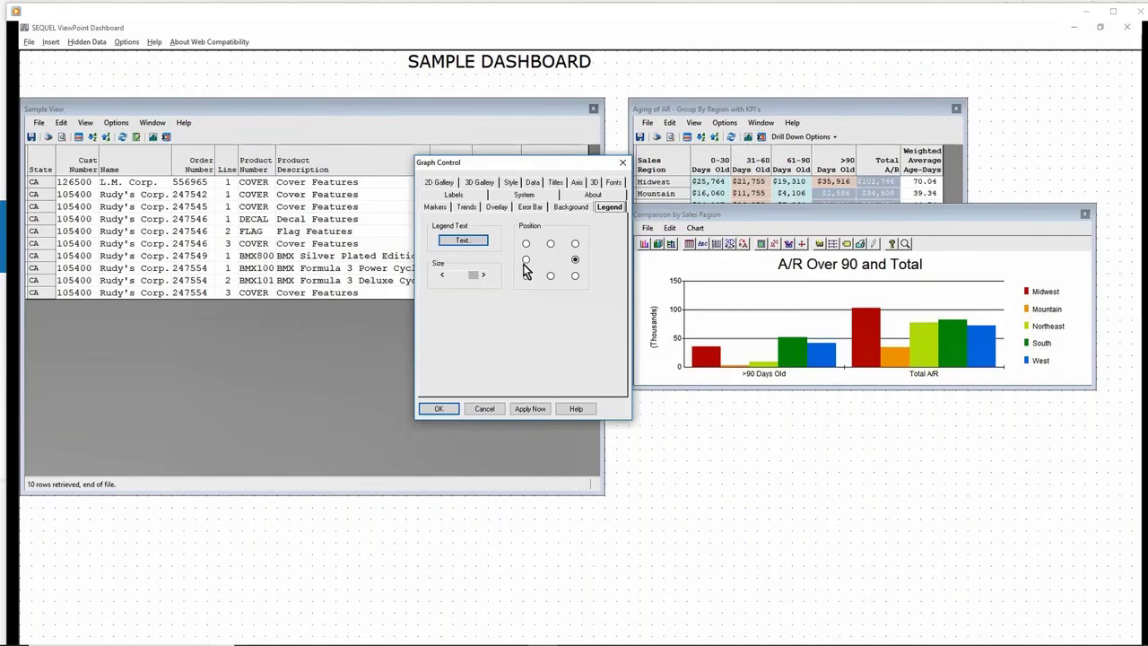
click(543, 407)
click(438, 409)
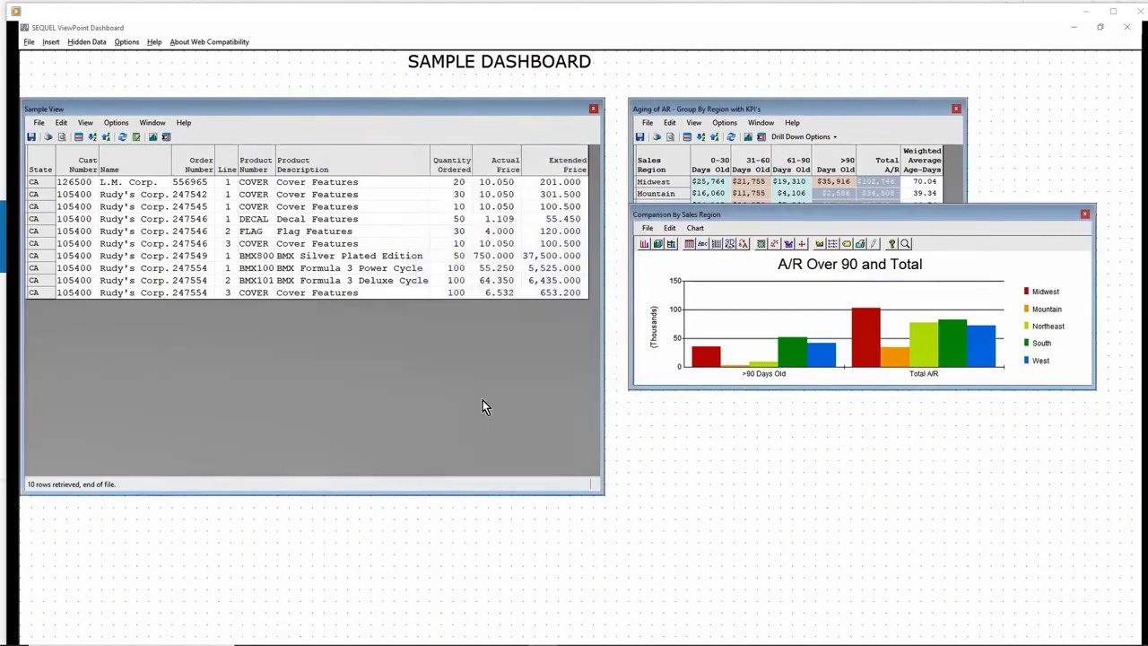
click(695, 228)
click(699, 243)
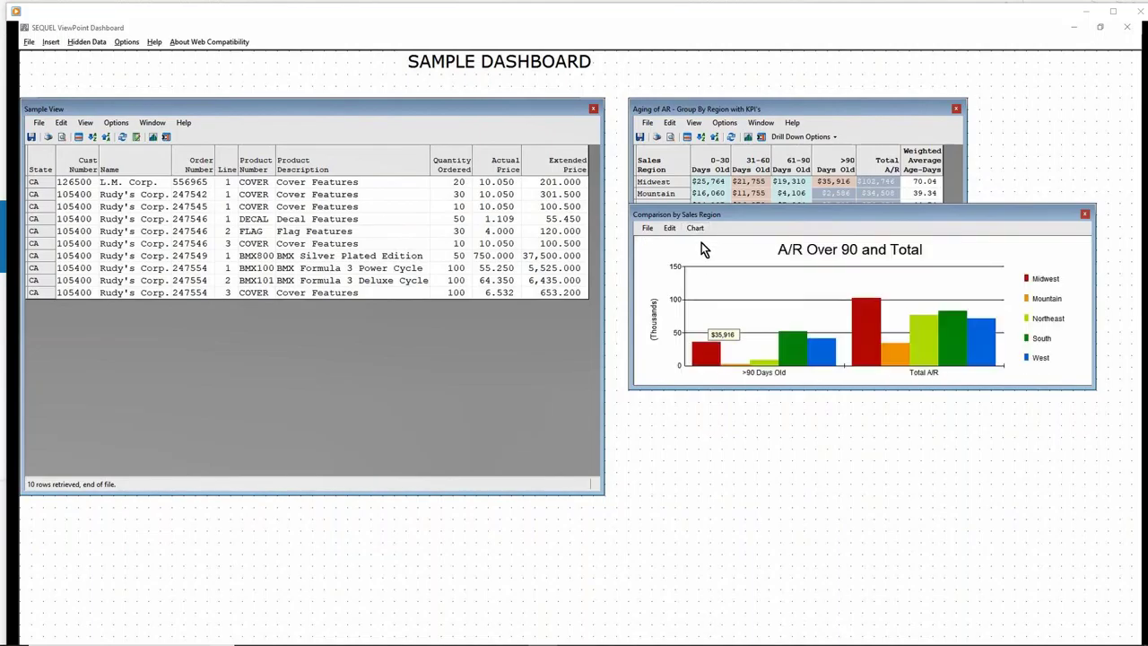
Switch the sales region chart's series to column order.
click(705, 229)
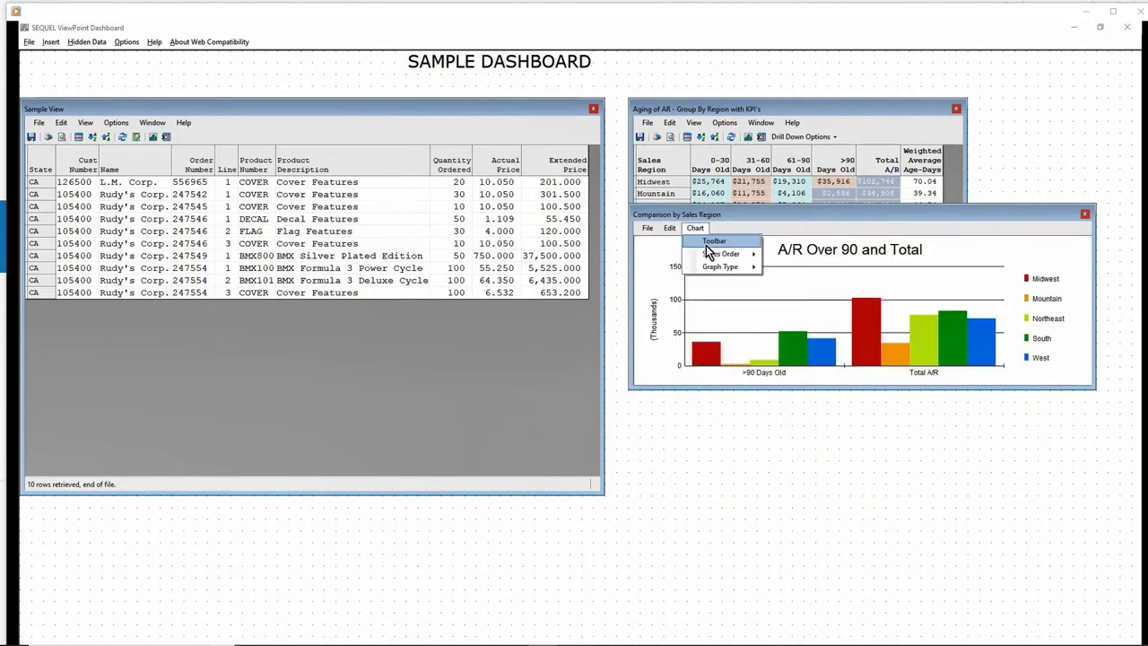
click(746, 219)
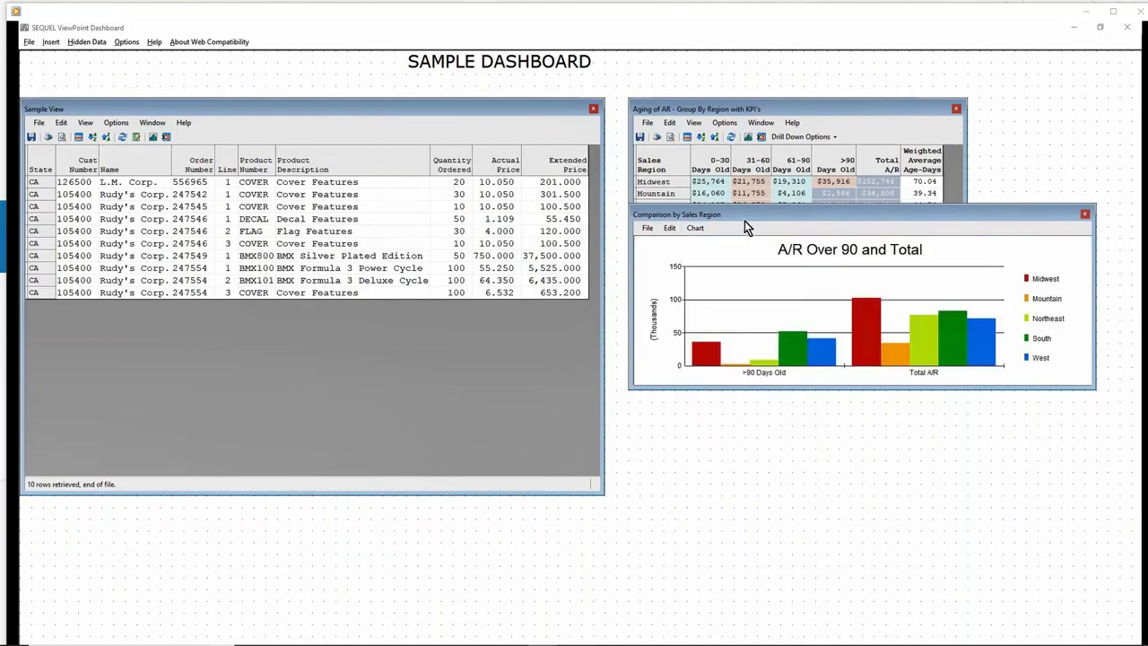
right_click(748, 215)
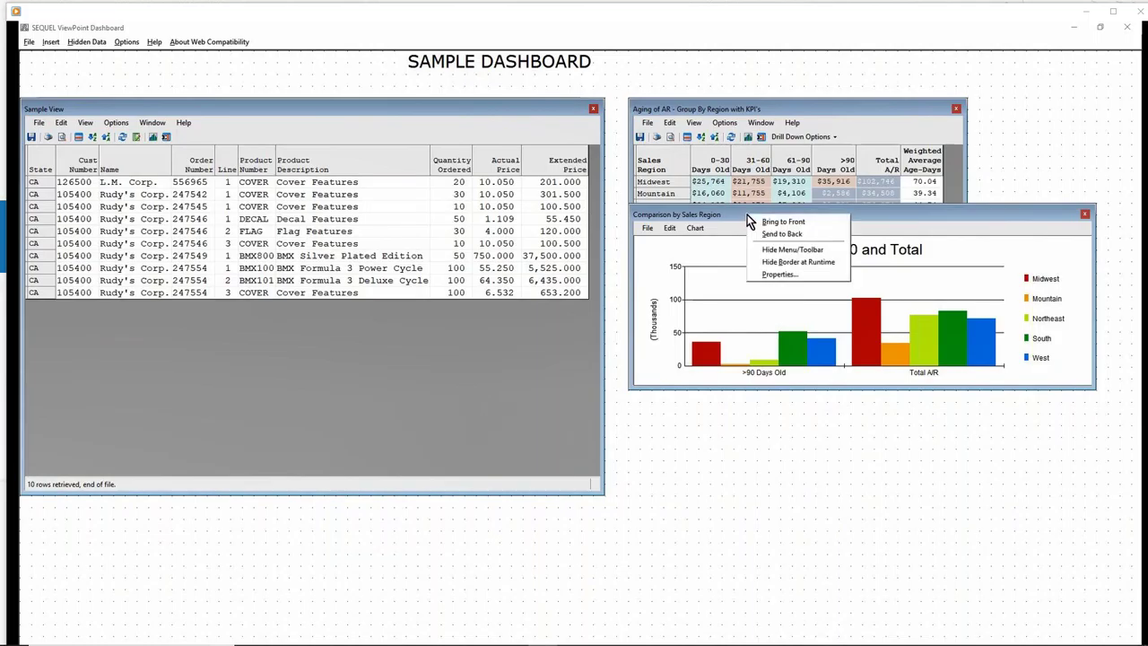
click(699, 226)
click(695, 227)
mouse_move(706, 256)
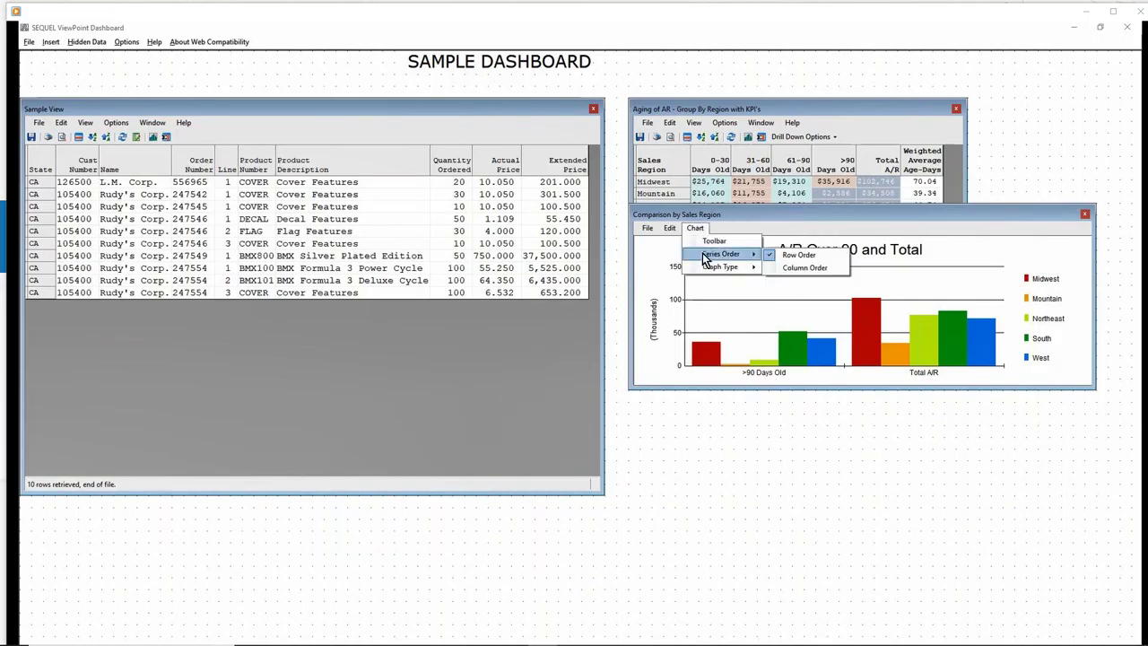
click(804, 268)
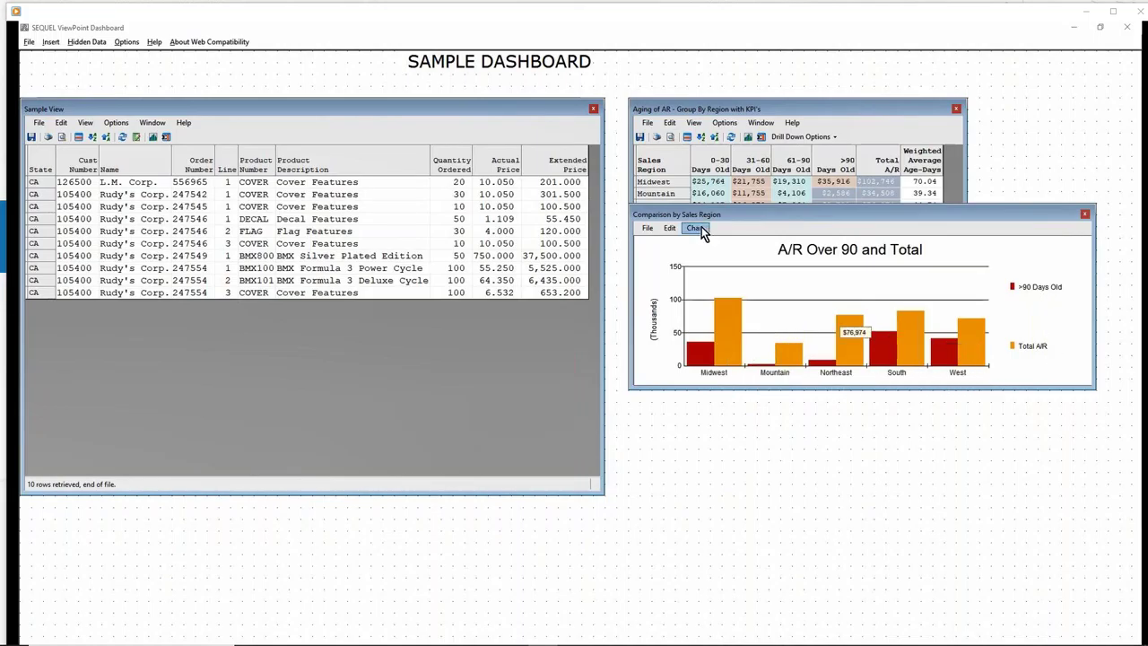
Hide the chart's menu/toolbar and its border at runtime, and move the chart just below the AR table's Grand Total row.
right_click(757, 215)
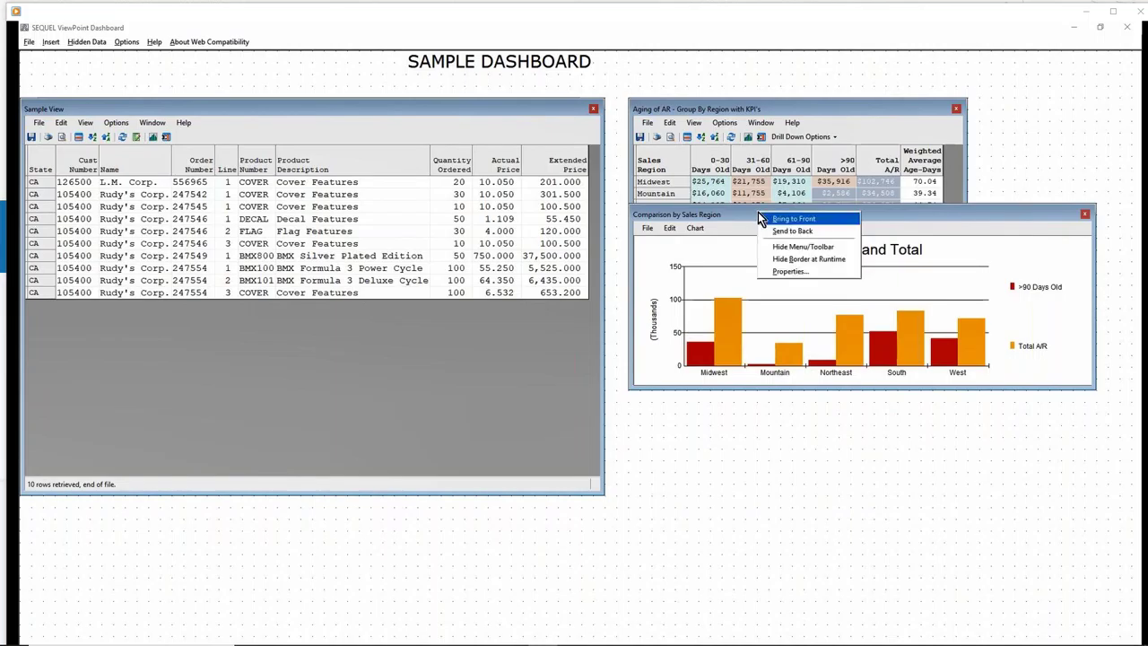
click(776, 249)
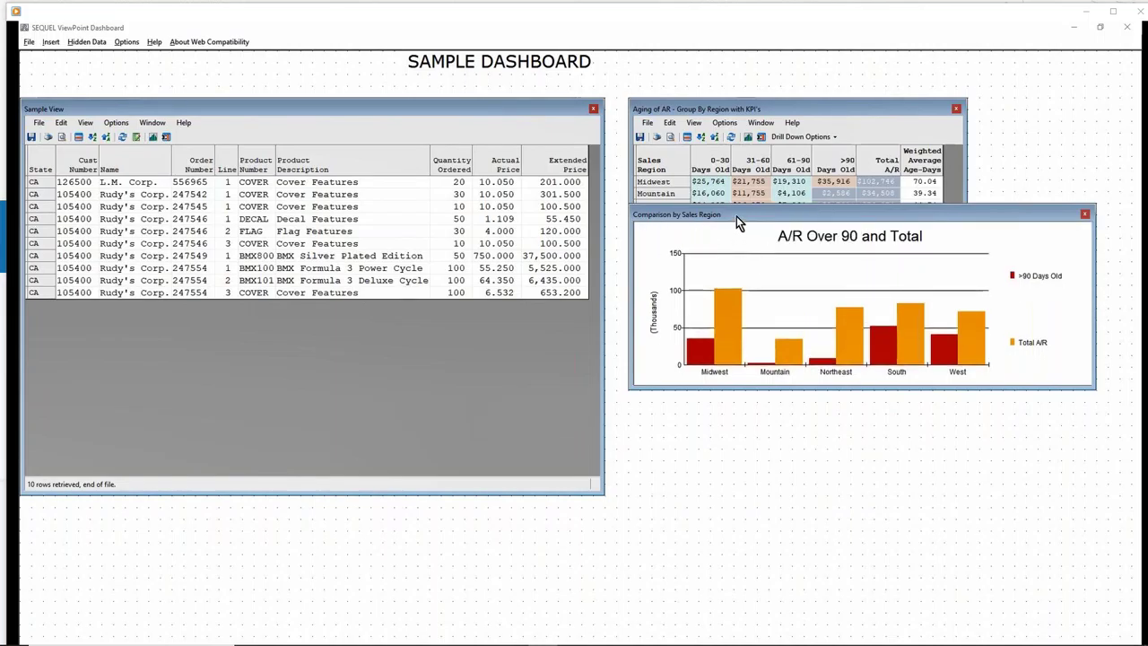
right_click(737, 216)
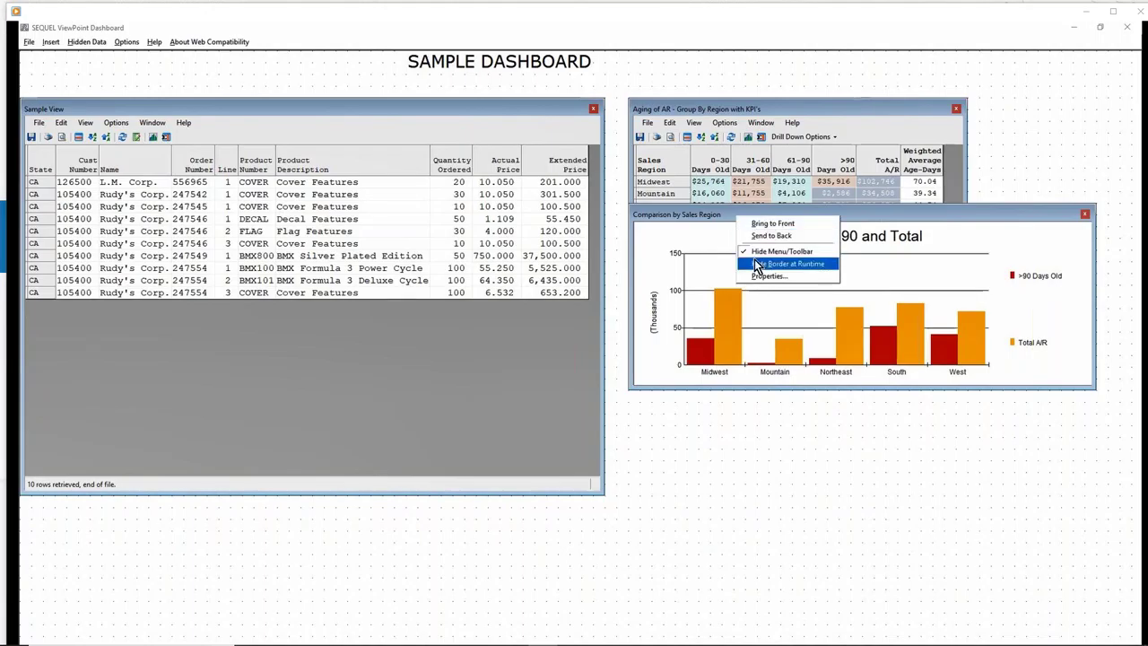
click(825, 266)
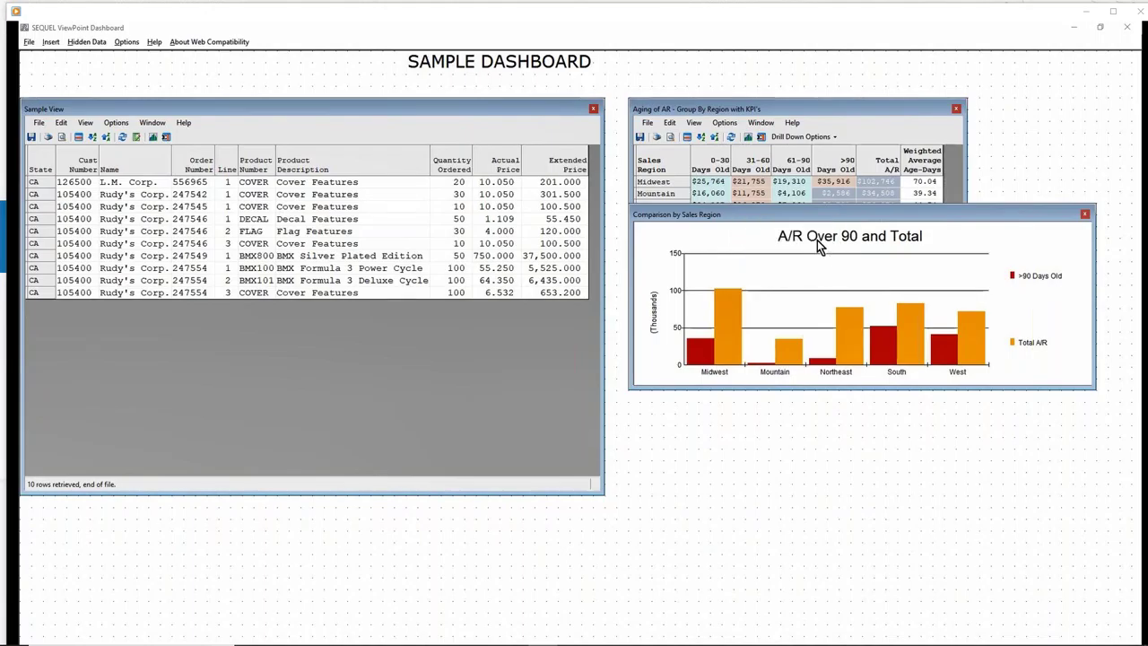
drag(812, 231, 808, 270)
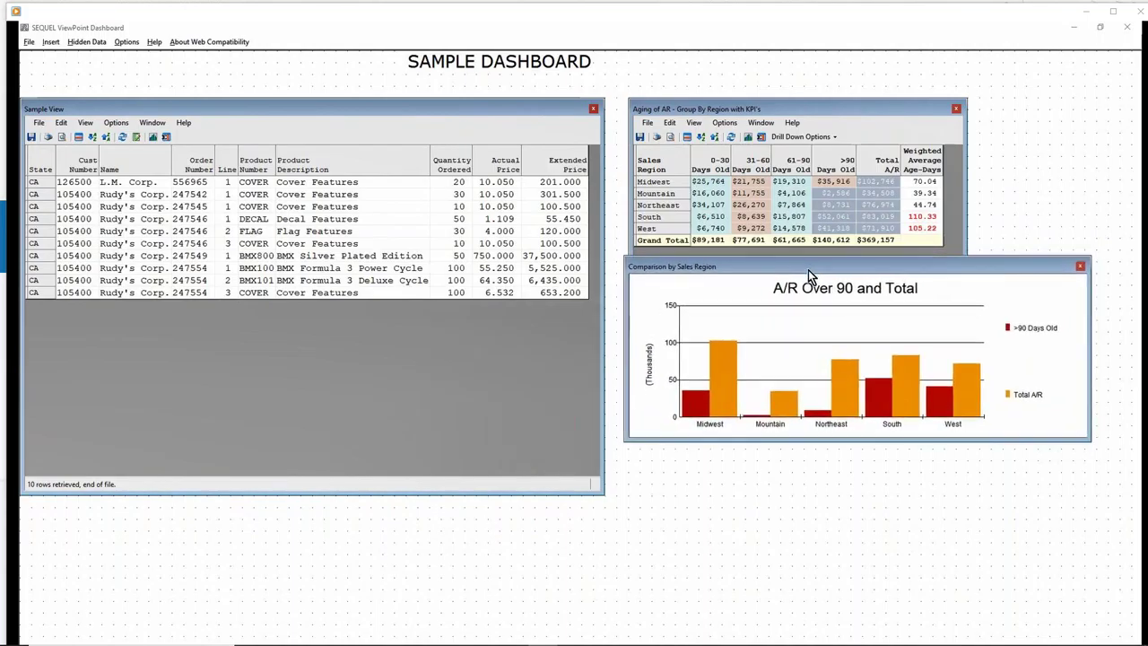
Start inserting a gauge below the chart, look through the gauge types, and choose the first Digital Panel style.
right_click(646, 478)
mouse_move(672, 499)
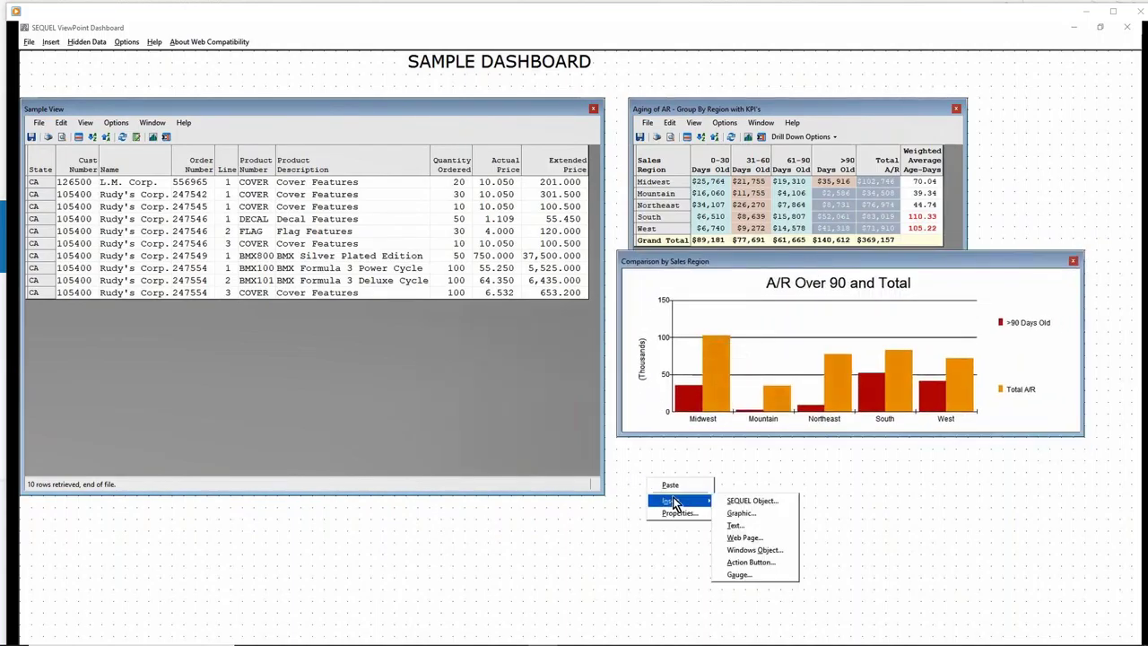
click(738, 574)
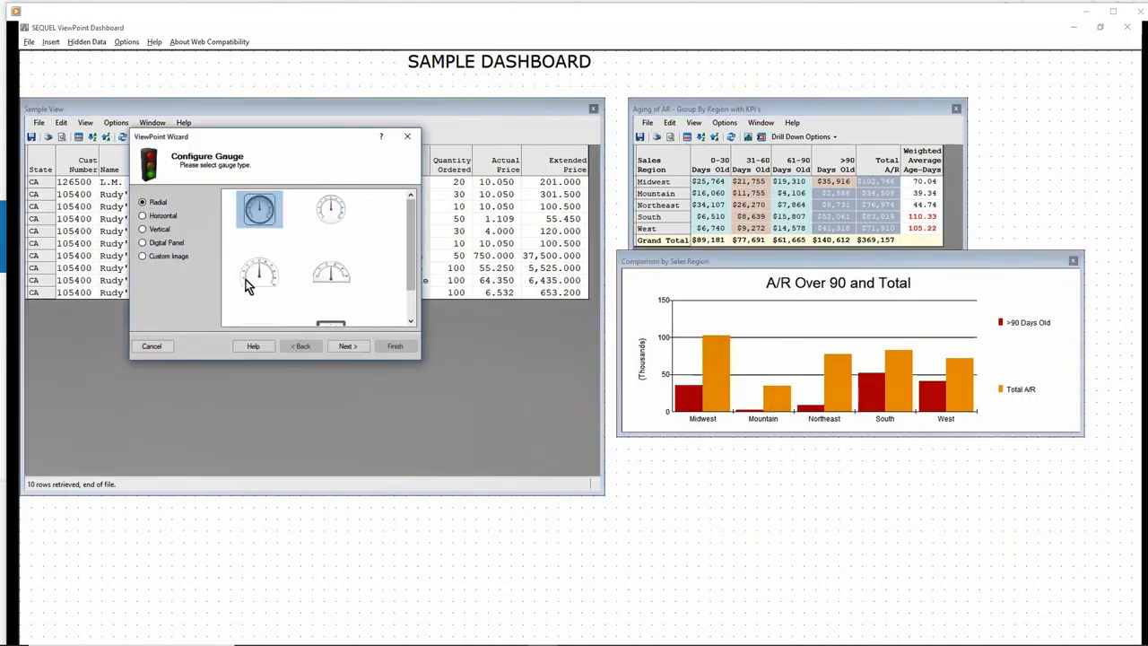
click(164, 216)
click(166, 230)
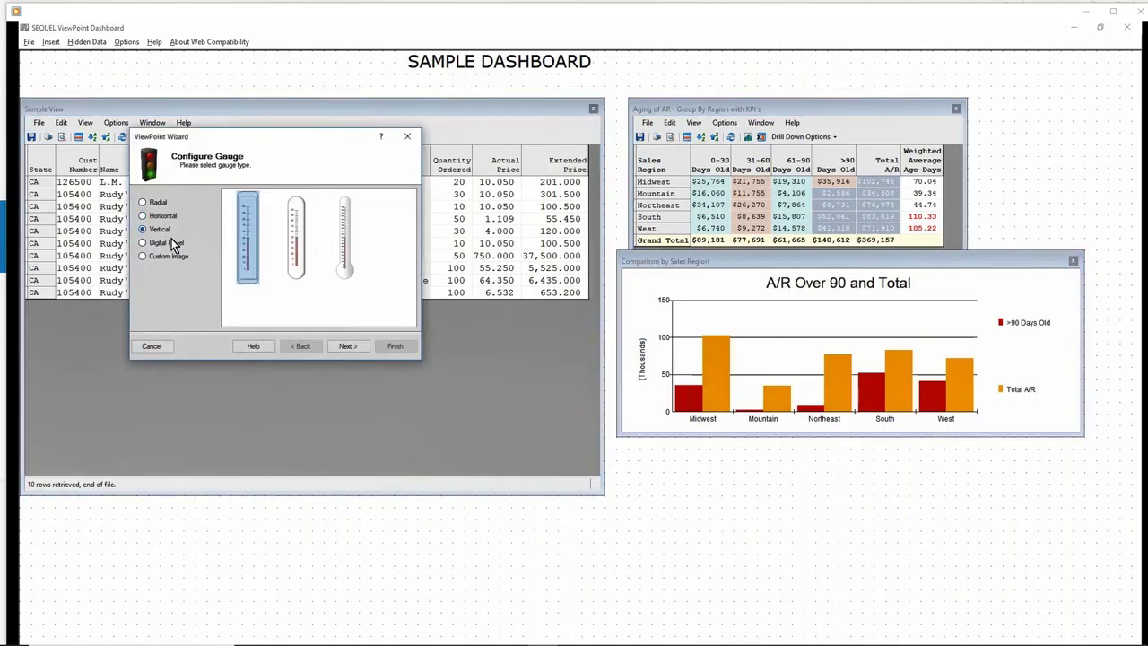
click(177, 244)
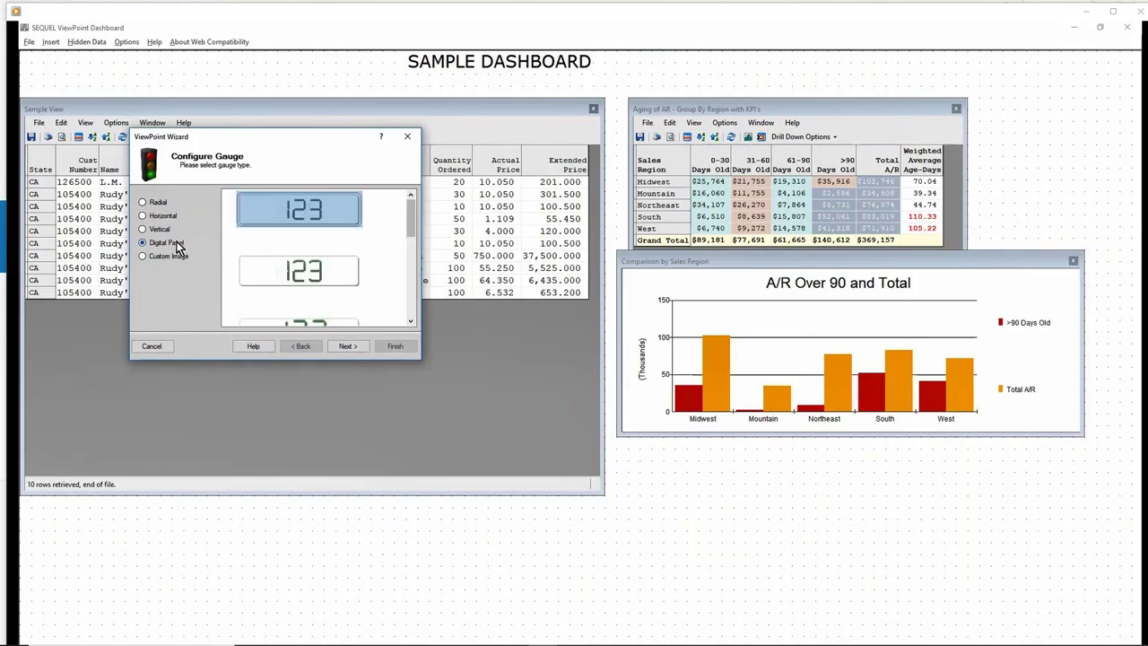
click(175, 256)
click(173, 244)
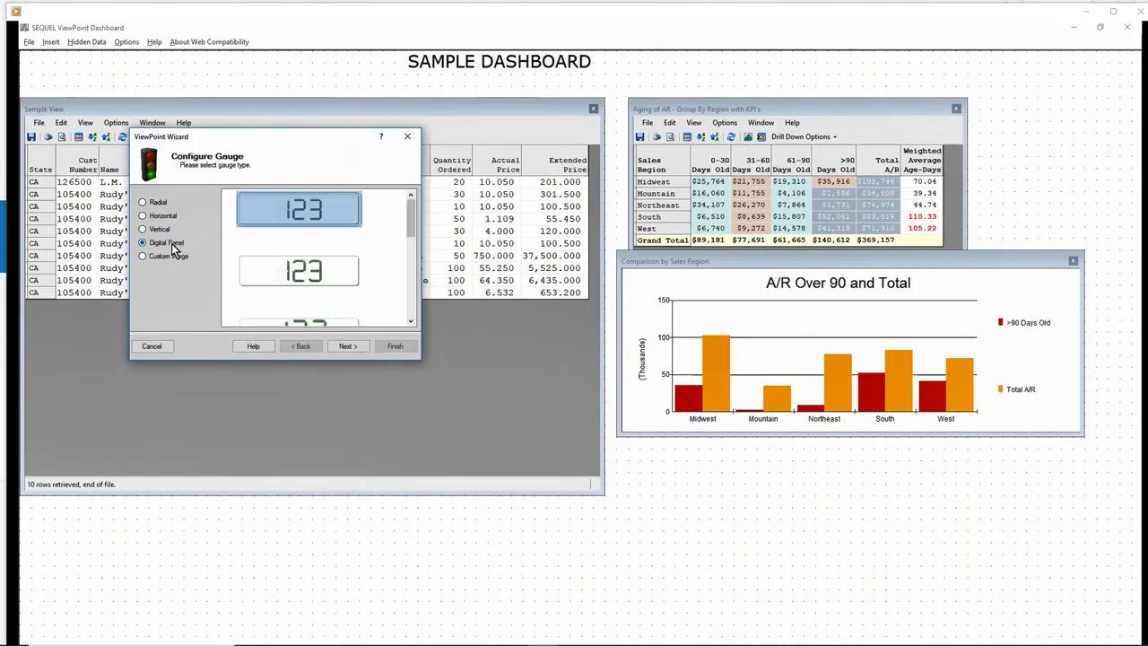
click(281, 213)
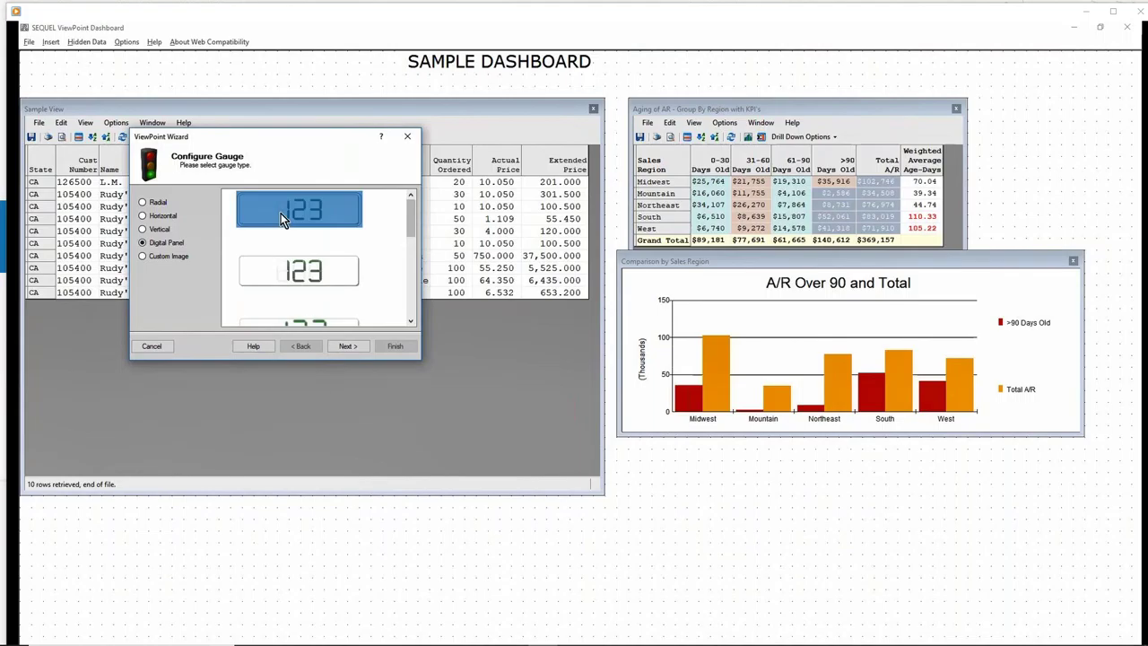
Use the sum of the Total A/R values of all five sales regions as the gauge's main value.
click(346, 346)
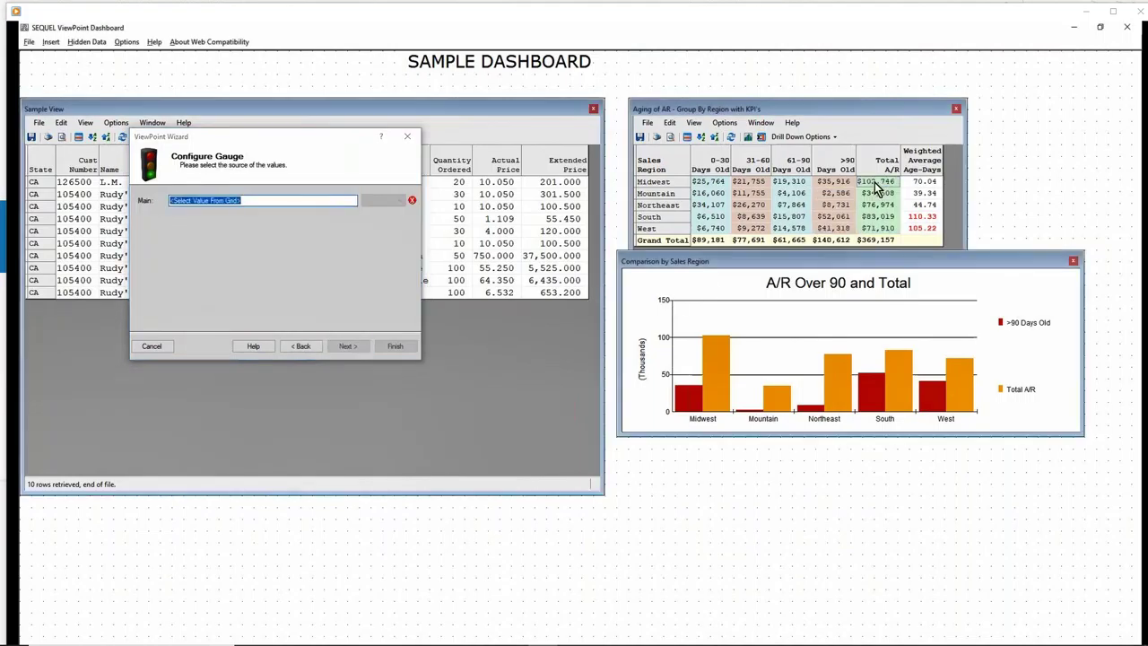
drag(877, 192, 879, 231)
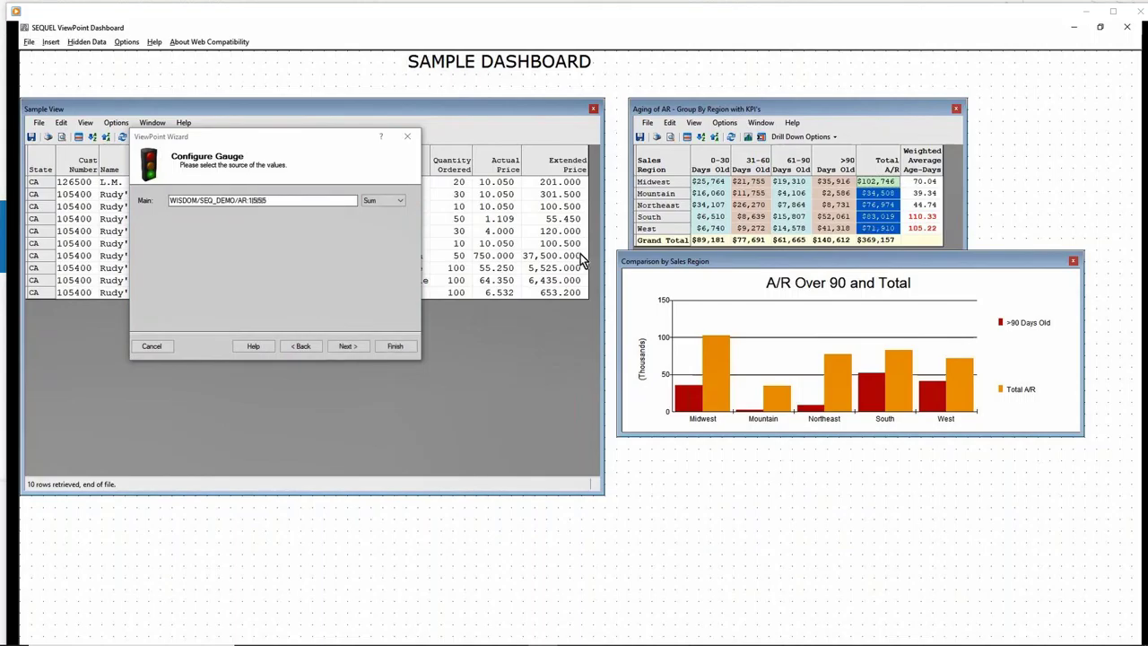
click(348, 346)
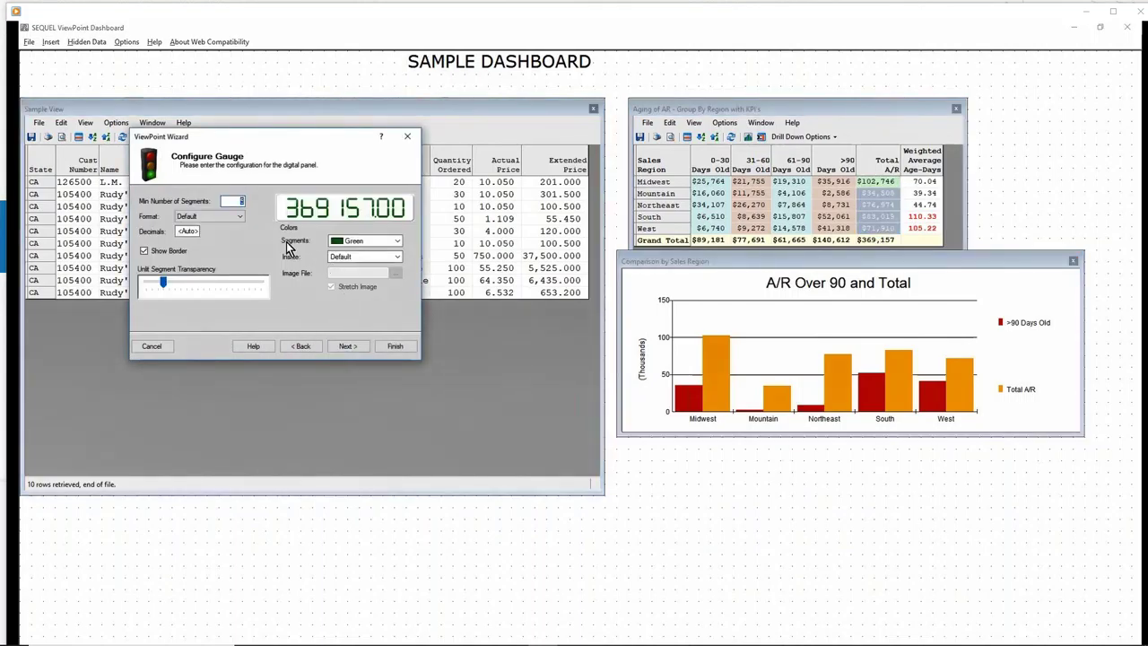
Format the digital panel with a custom mask of 0 and the lowest unlit segment transparency, and continue to the gauge format settings.
click(240, 218)
click(208, 233)
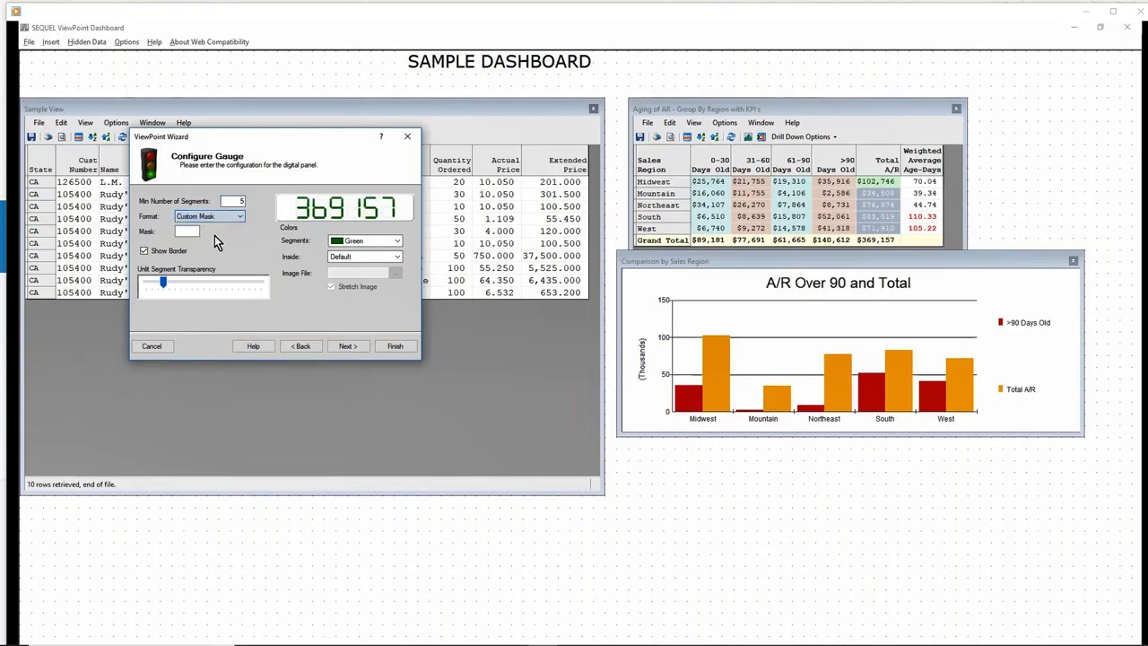
click(196, 230)
text(0)
drag(164, 283, 142, 286)
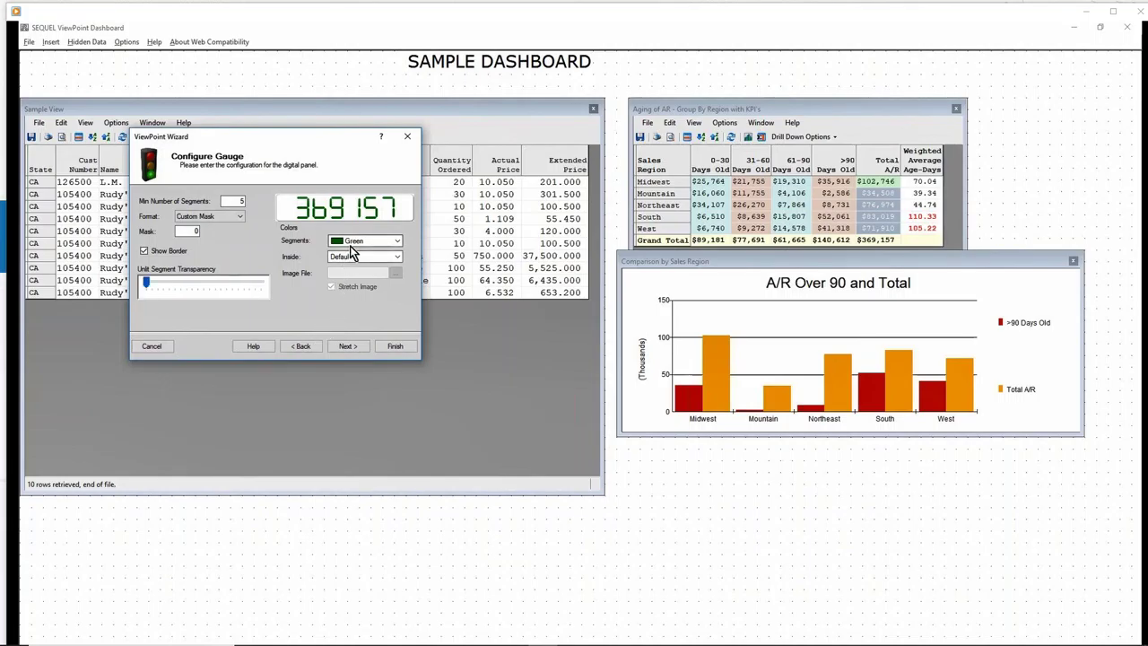
click(347, 346)
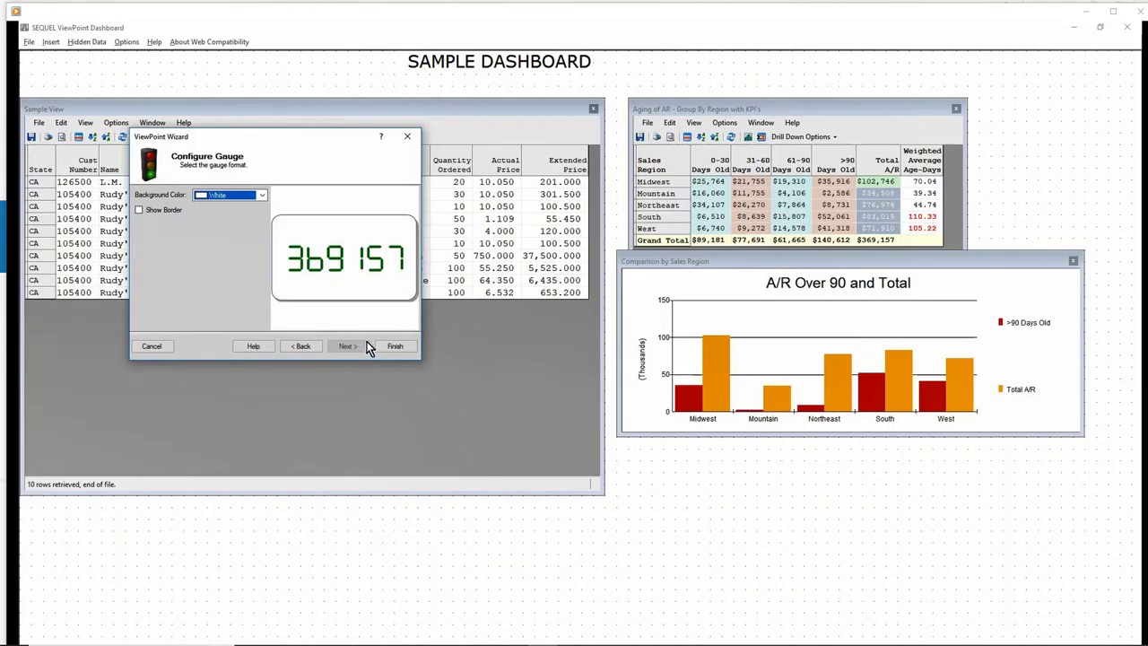
Finish the digital gauge with a white background and hide the AR aging table's data on the dashboard.
click(395, 346)
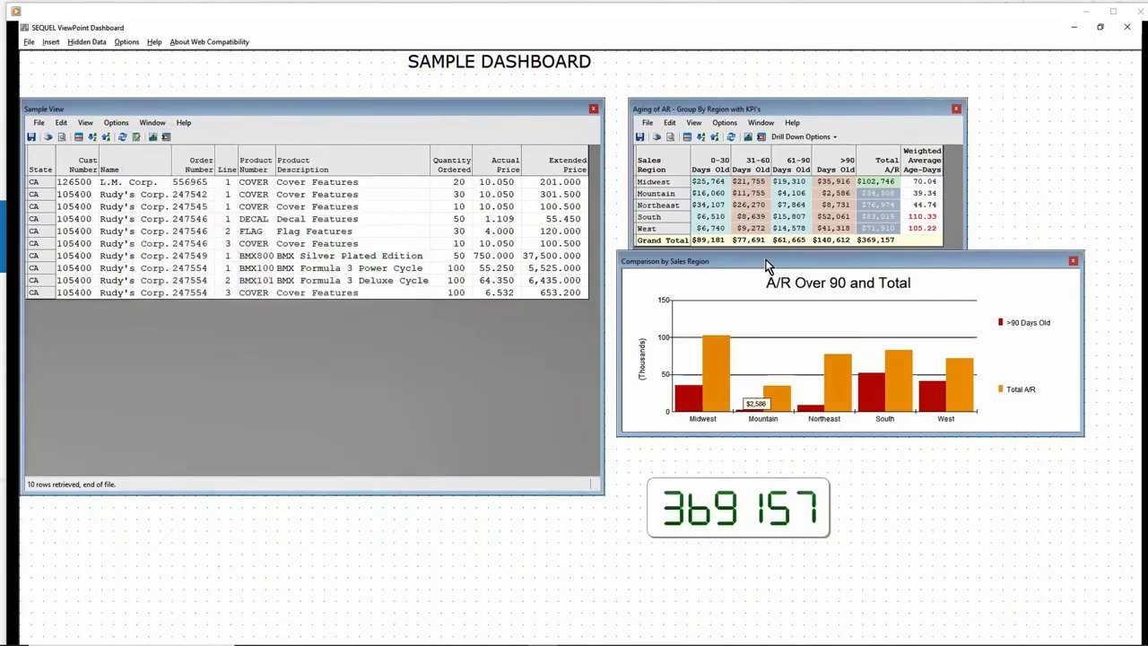
right_click(777, 113)
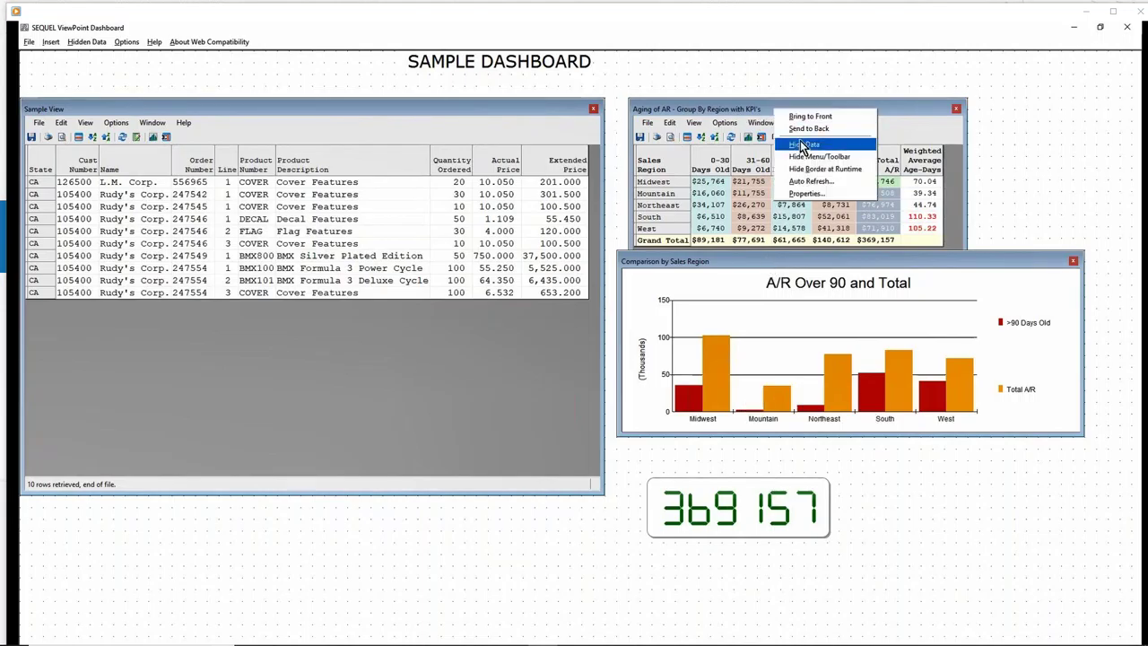
click(807, 146)
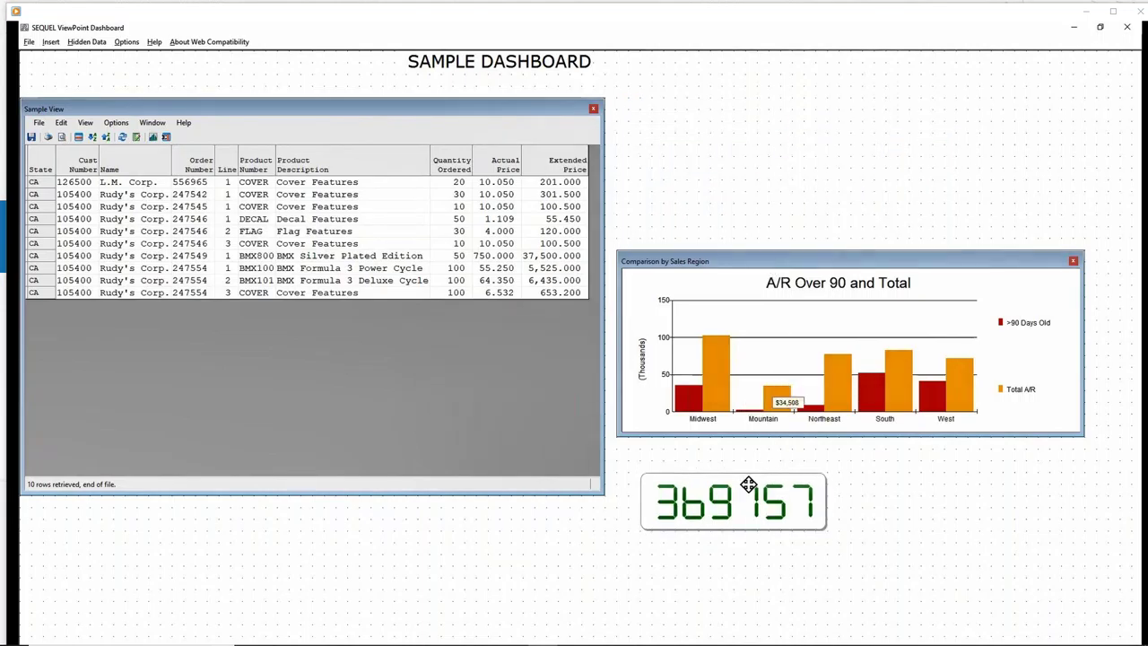
Move the digital gauge into the space freed by the AR table and move the comparison chart up directly beneath it.
drag(748, 493, 739, 136)
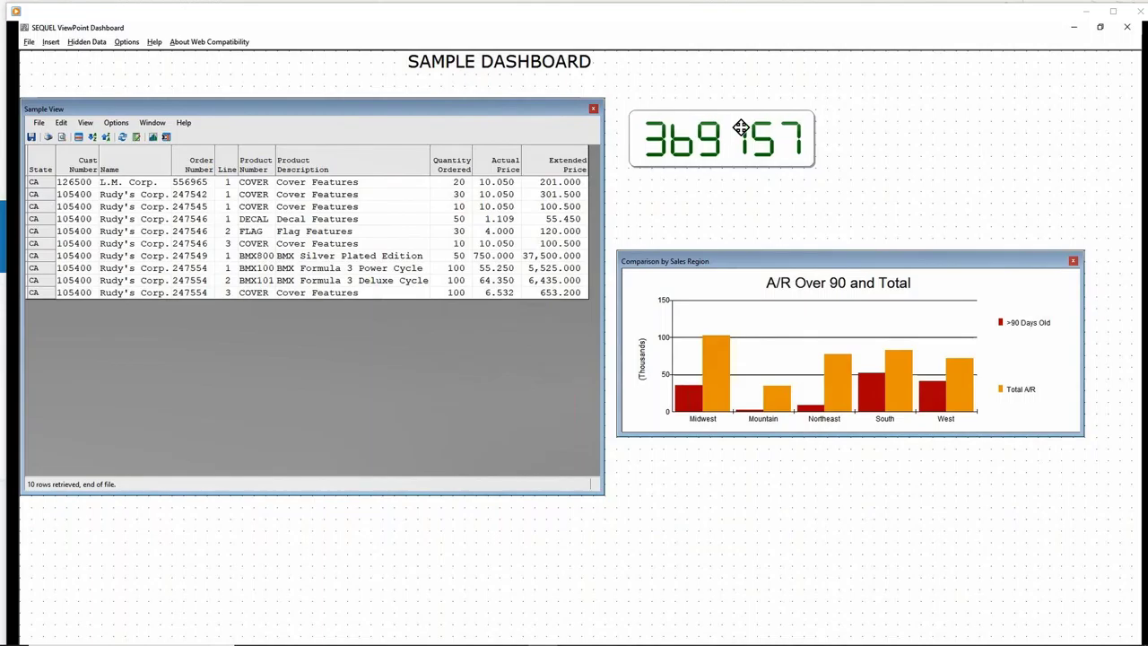
drag(736, 261, 735, 190)
right_click(710, 134)
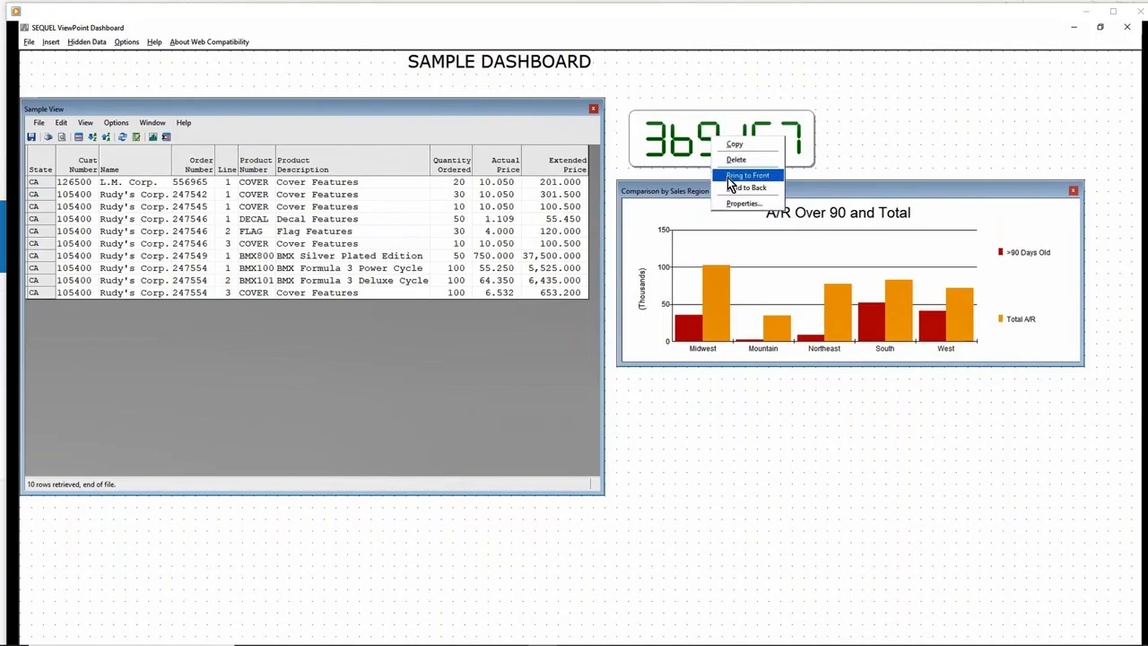
click(731, 80)
Insert the text label A/R TOTAL in Verdana size 12 above the digital gauge.
right_click(731, 79)
mouse_move(751, 102)
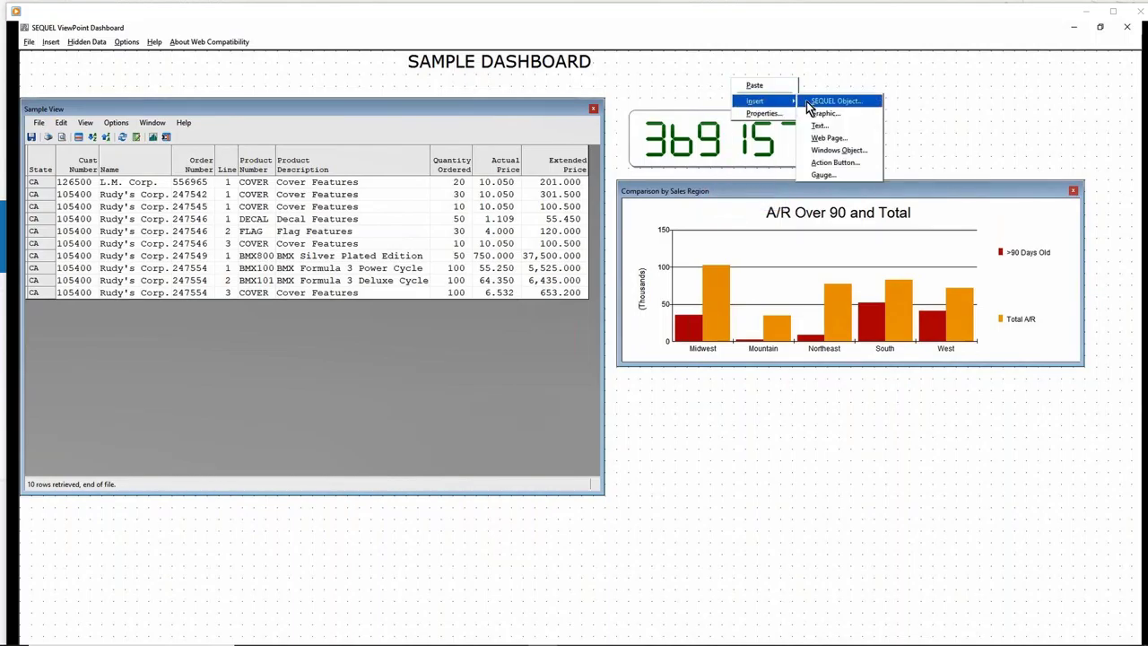
click(821, 127)
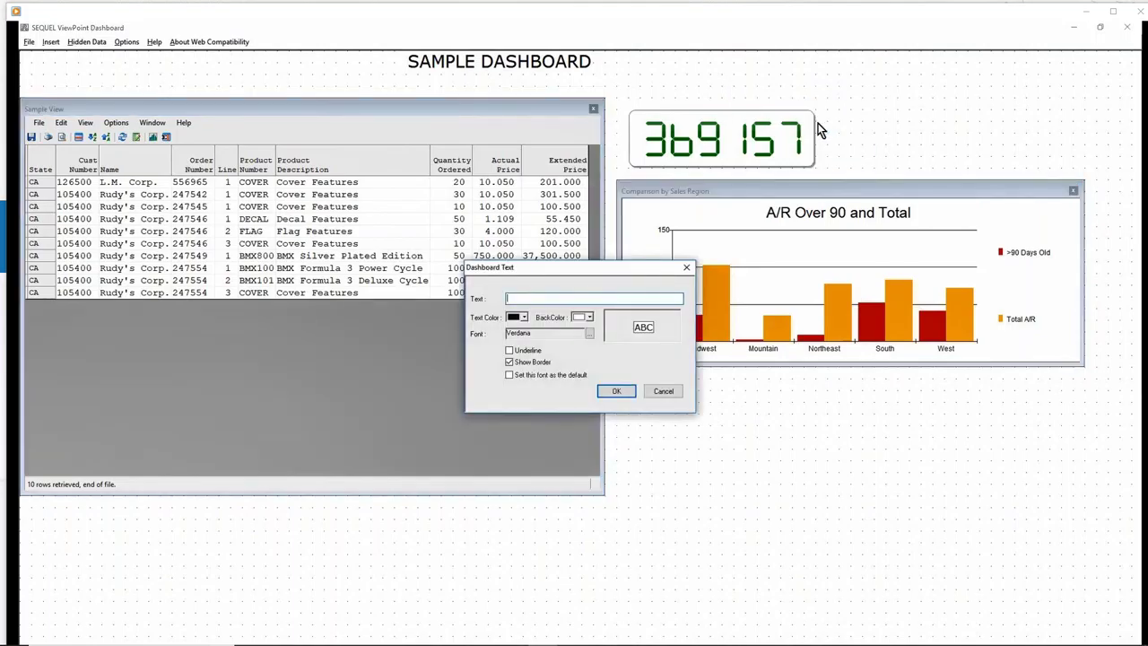
text(A/R)
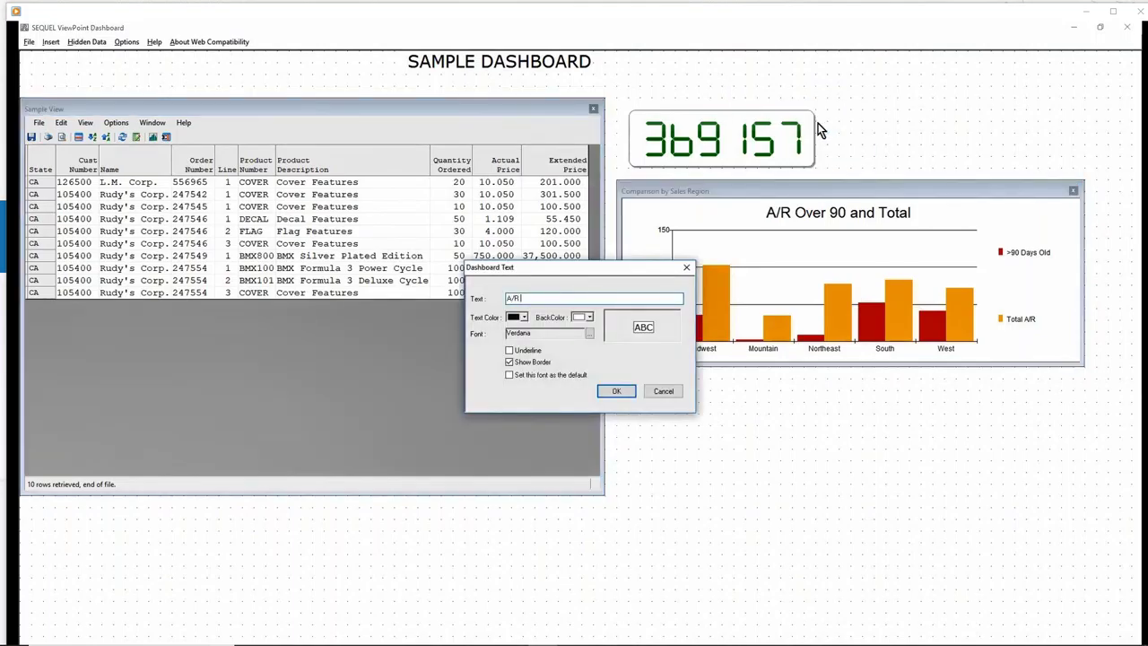
text( TOTAL)
click(588, 332)
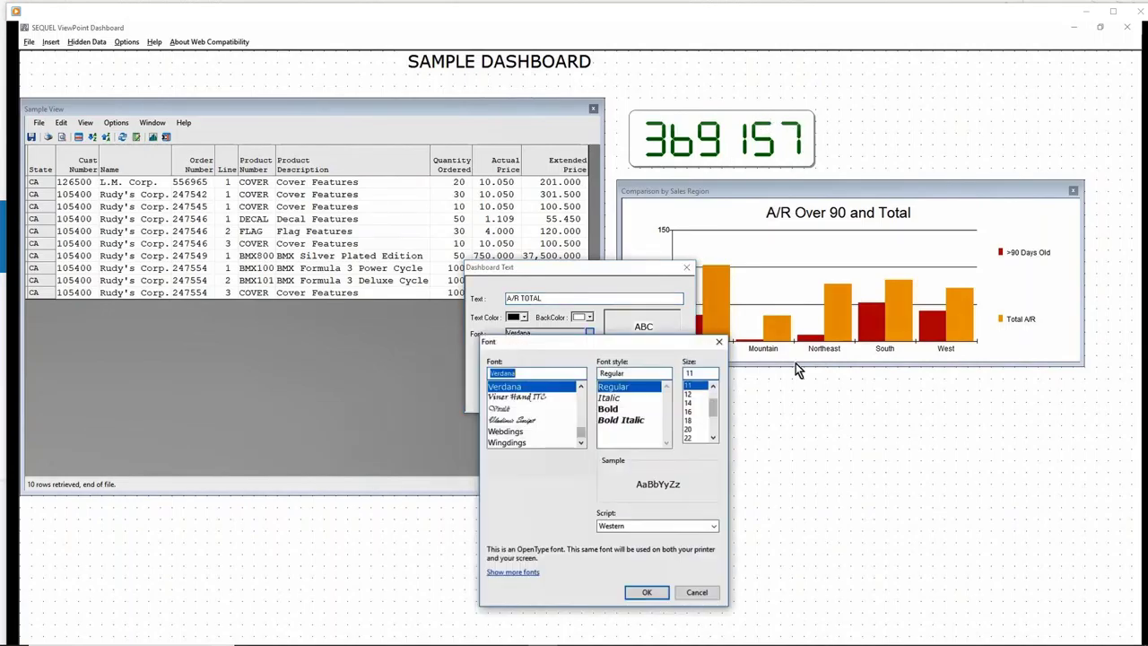
click(690, 394)
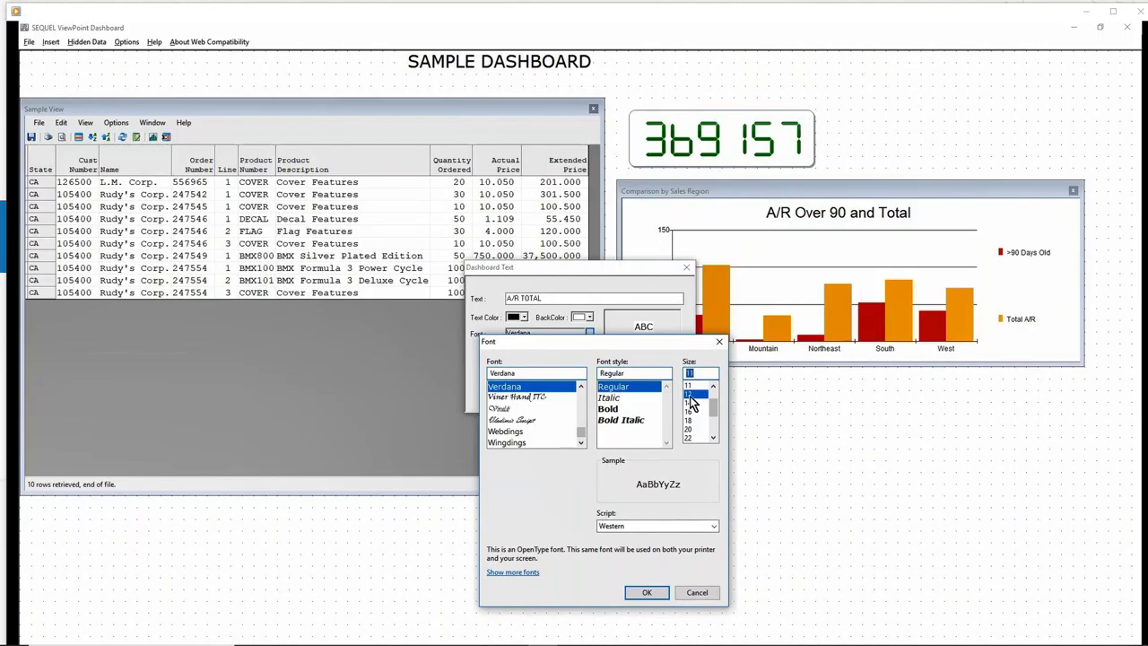
click(645, 592)
click(616, 391)
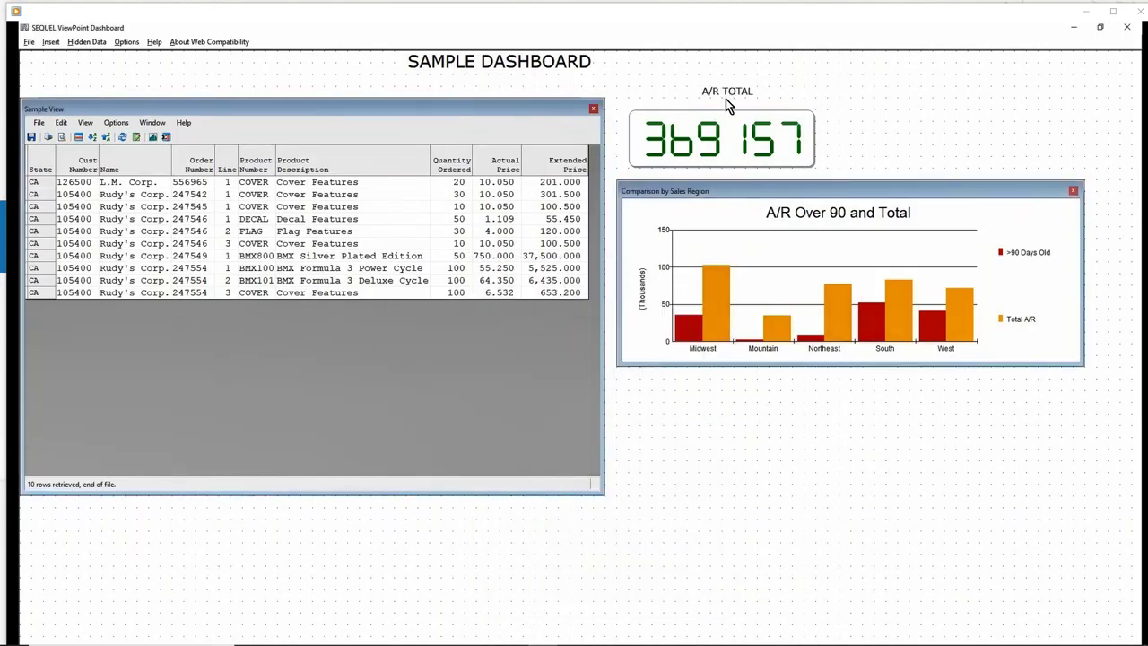
Insert an action button below the chart with the text SALES REPORT, a light gray color and font size 10.
right_click(728, 424)
mouse_move(750, 447)
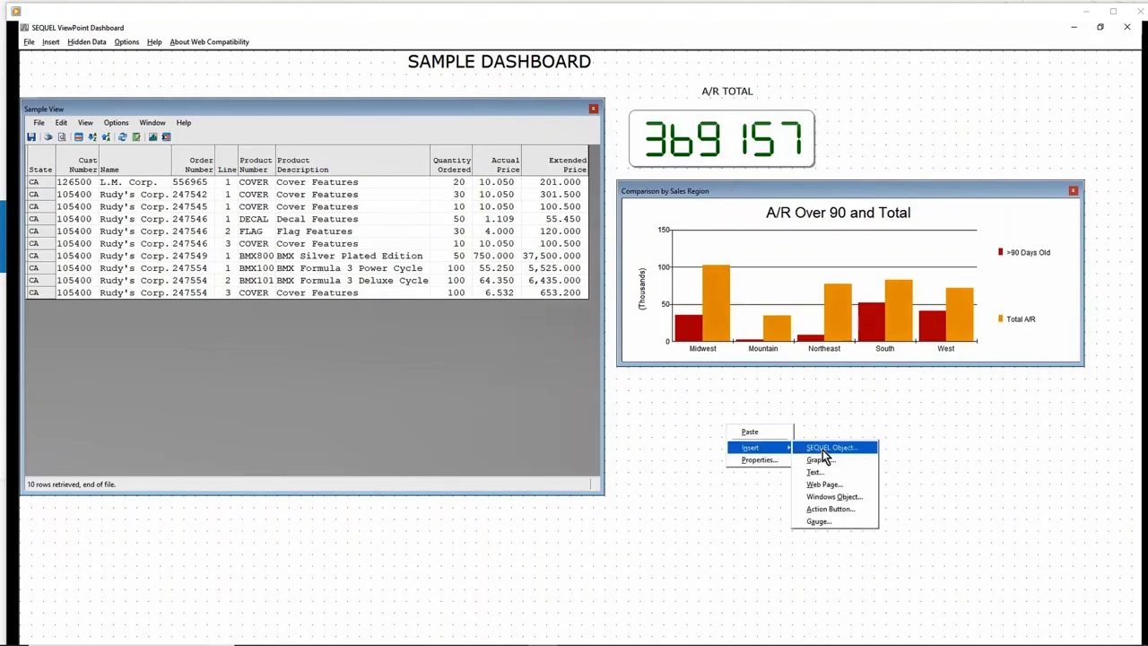
click(815, 510)
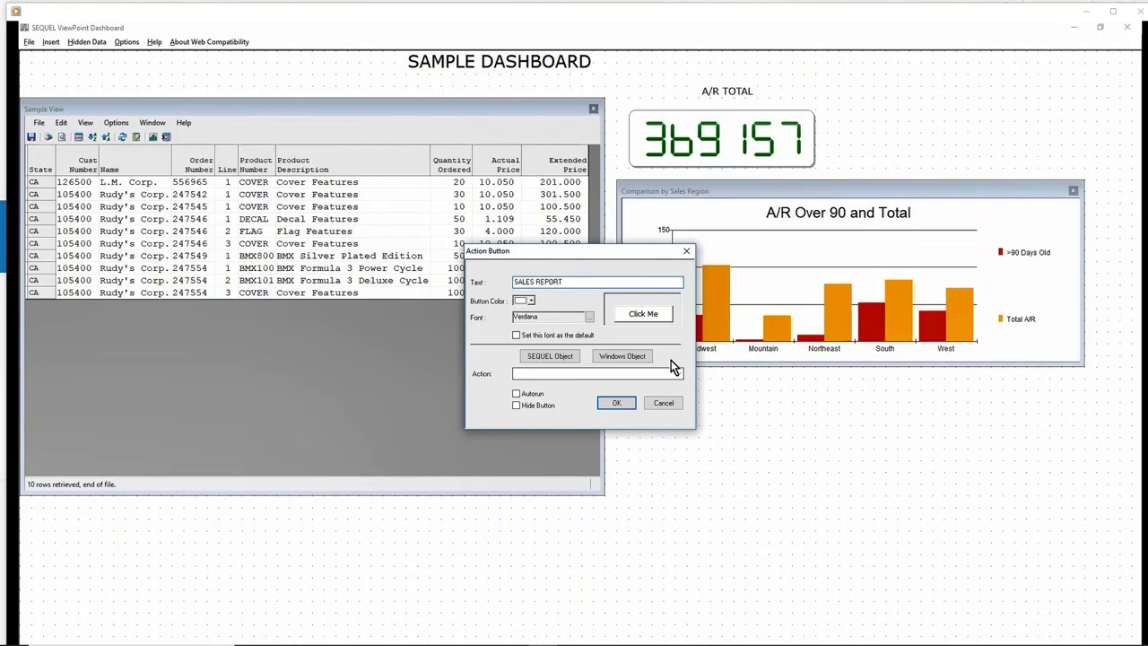
click(530, 300)
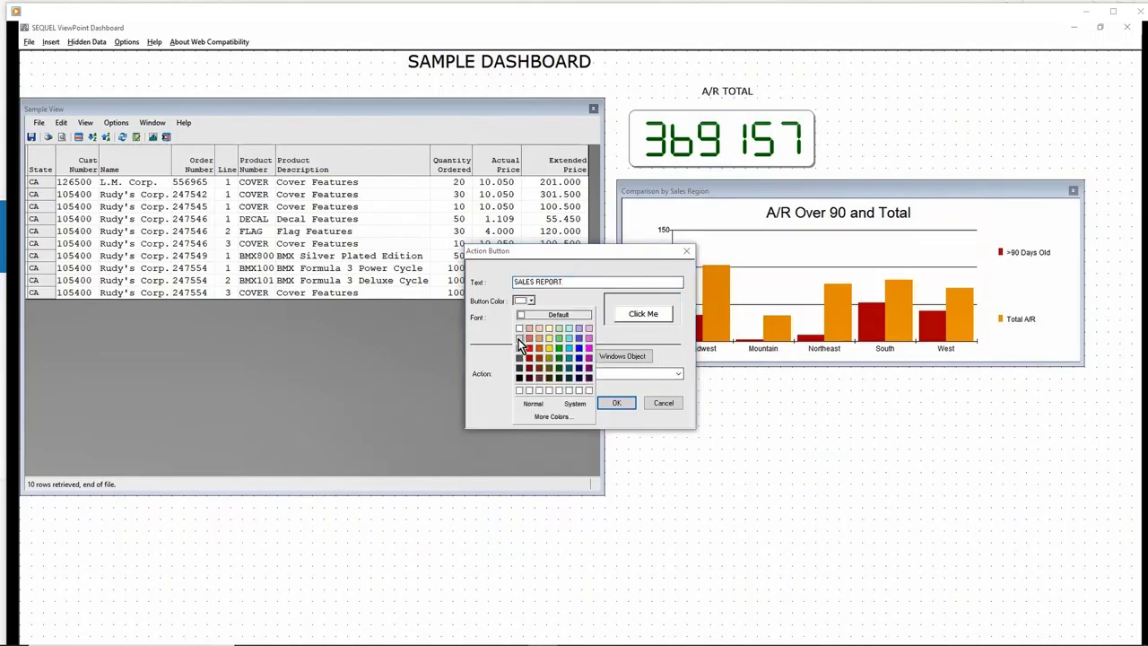
click(519, 338)
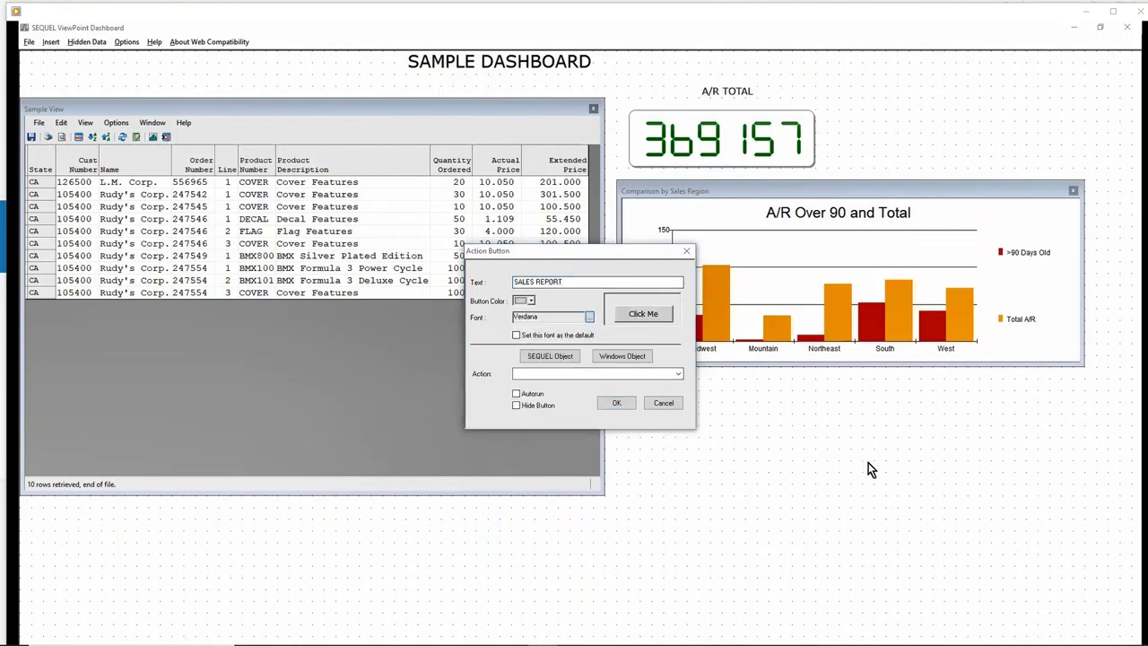
click(1107, 437)
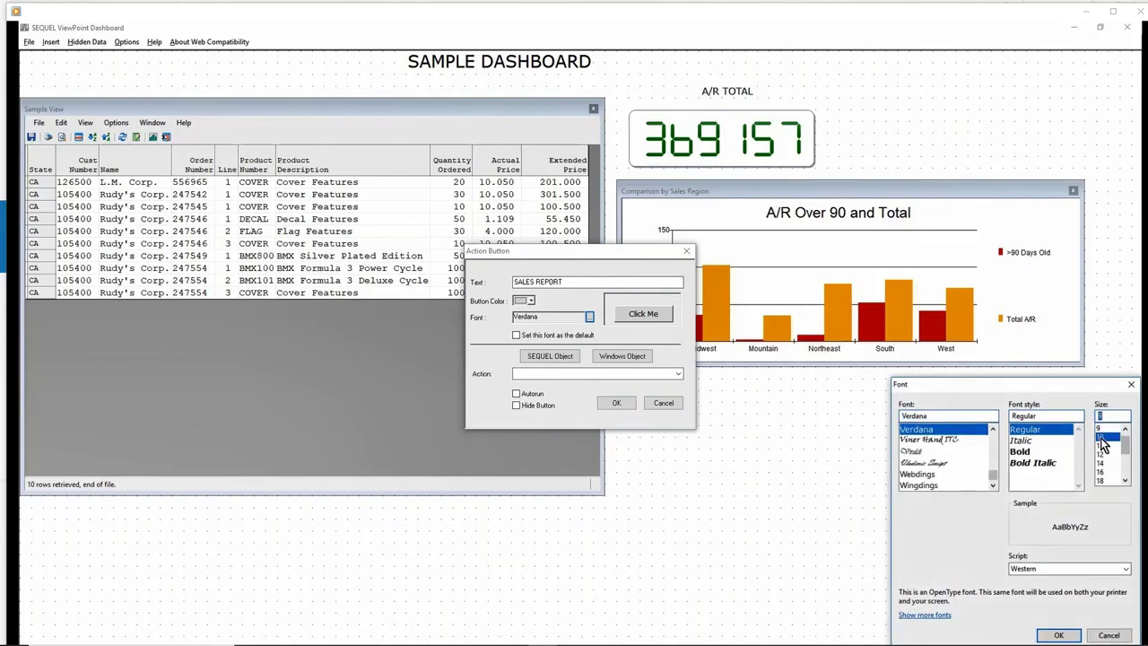
click(1060, 634)
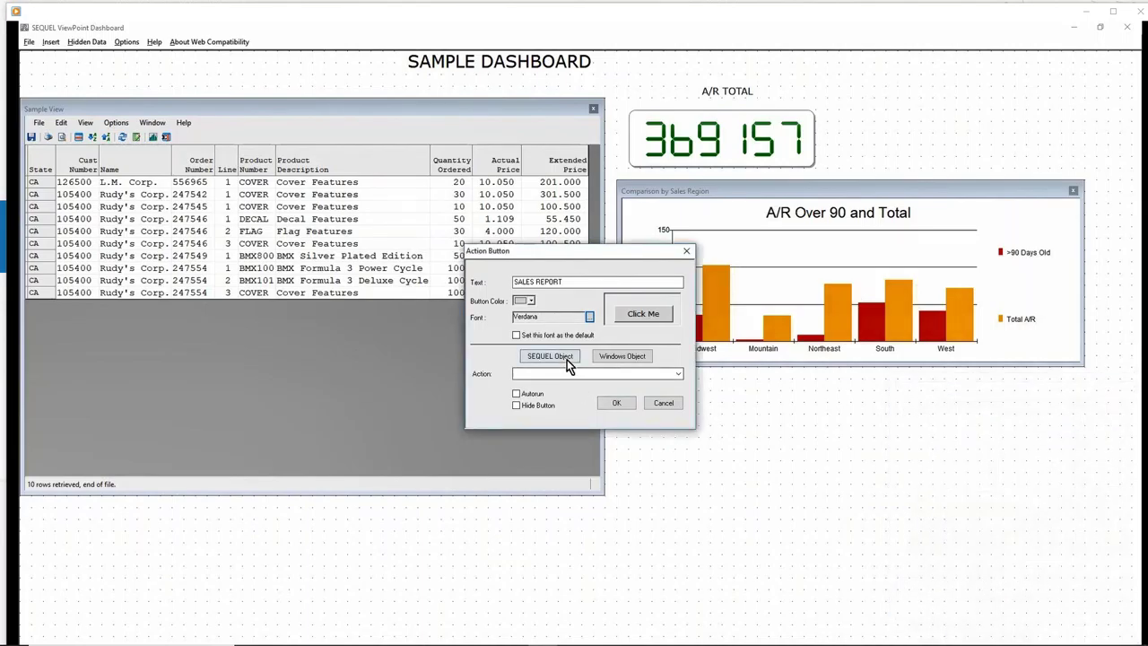
Assign the SALES view from SEQ_DEMO as the button's action, displayed directly in a new window, and place the button.
click(550, 357)
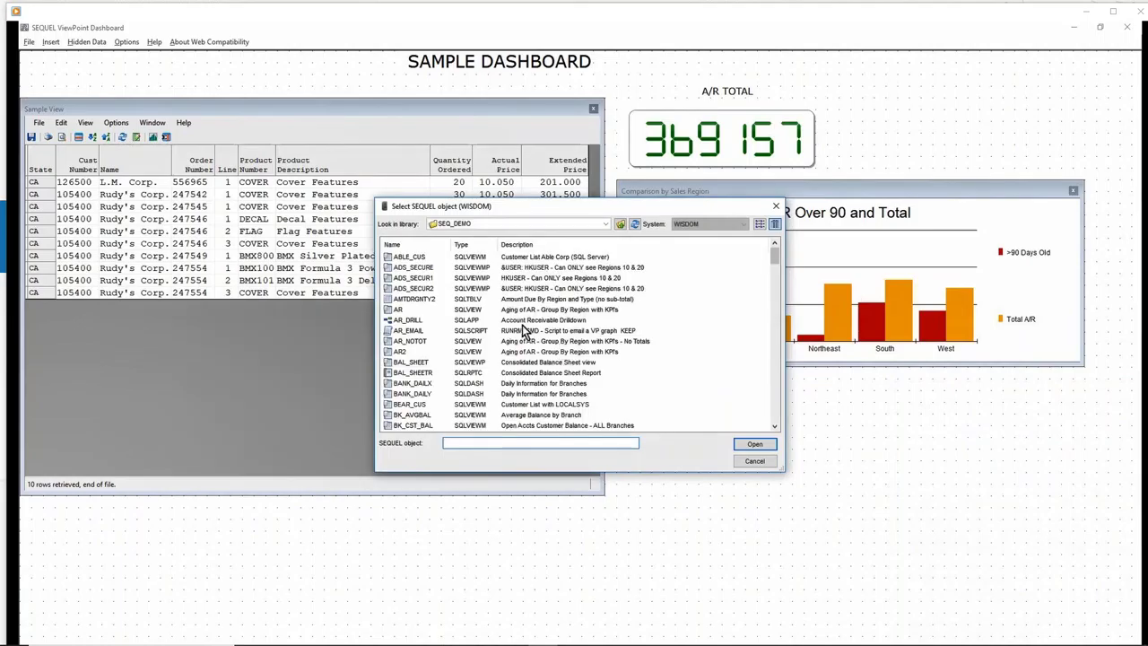
text(SA)
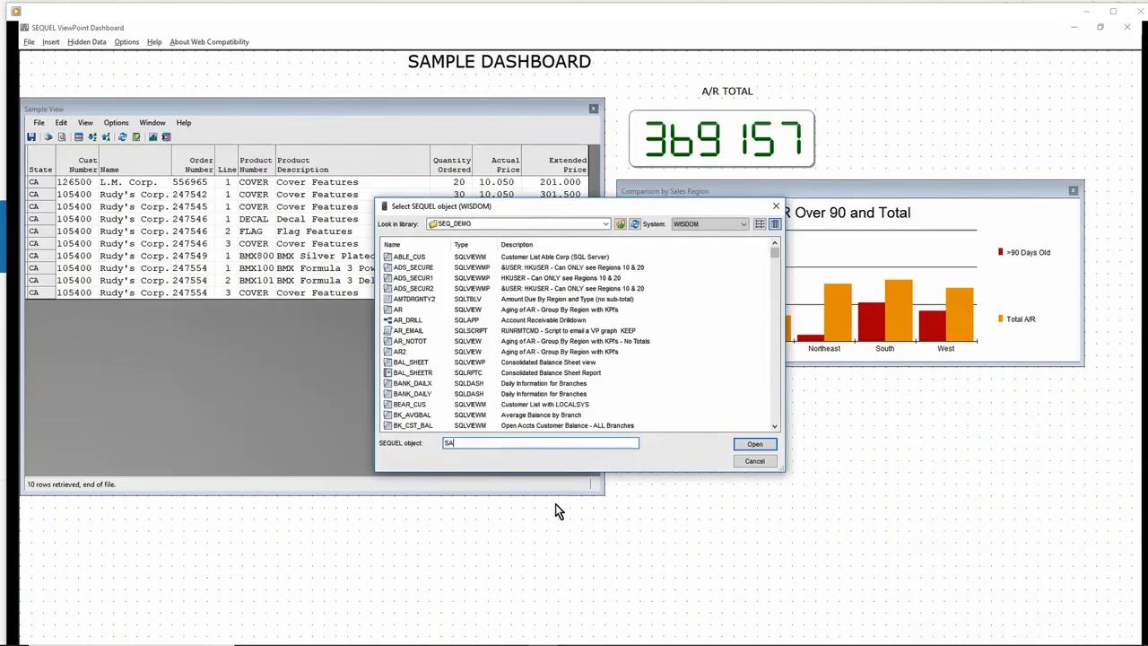
text(L*)
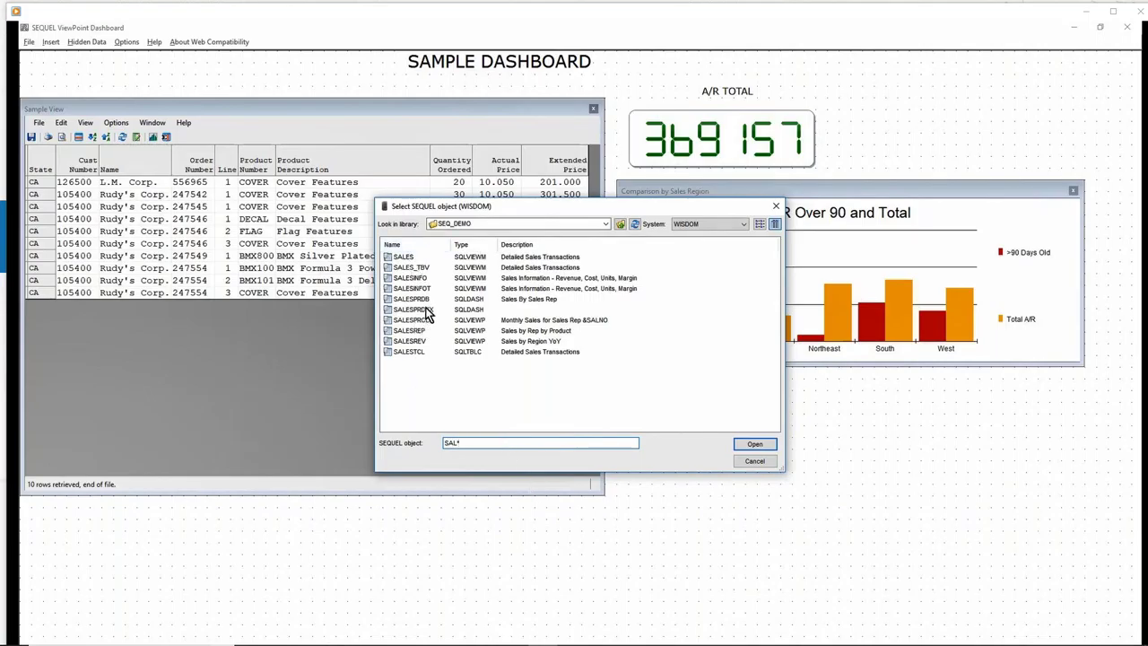
click(405, 258)
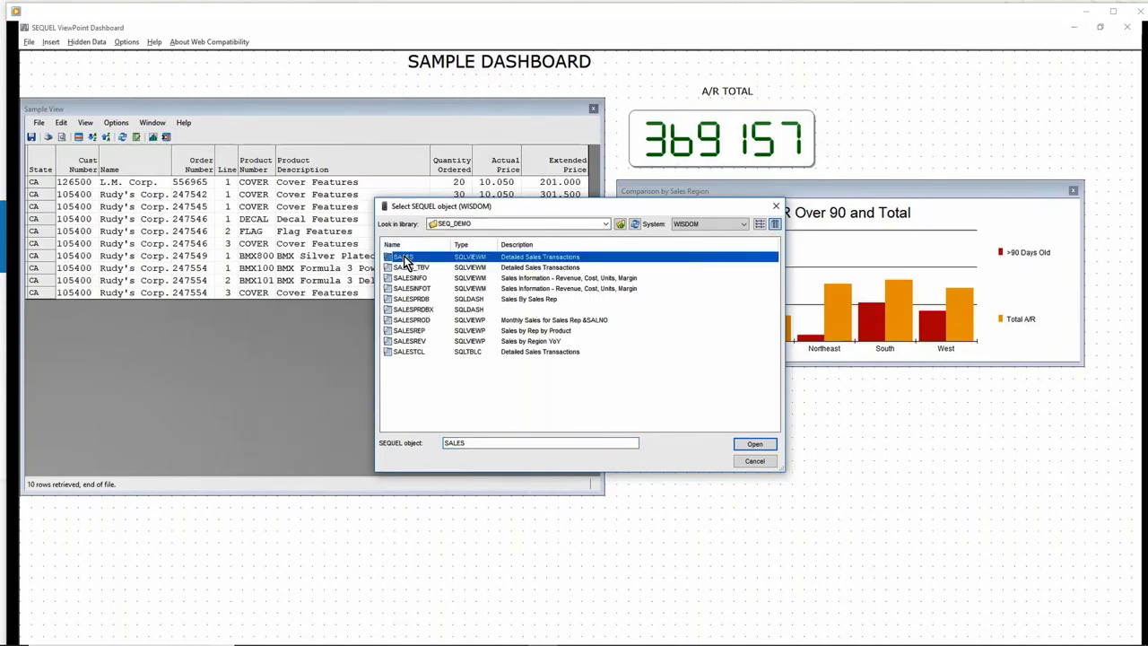
double_click(404, 258)
click(674, 464)
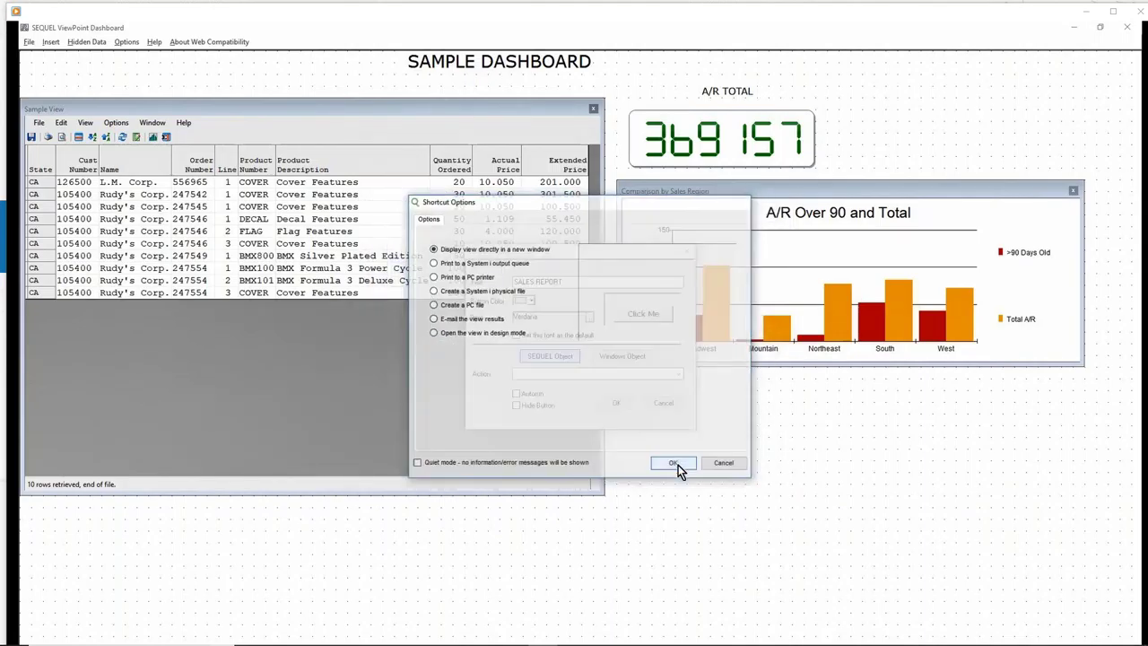
click(551, 357)
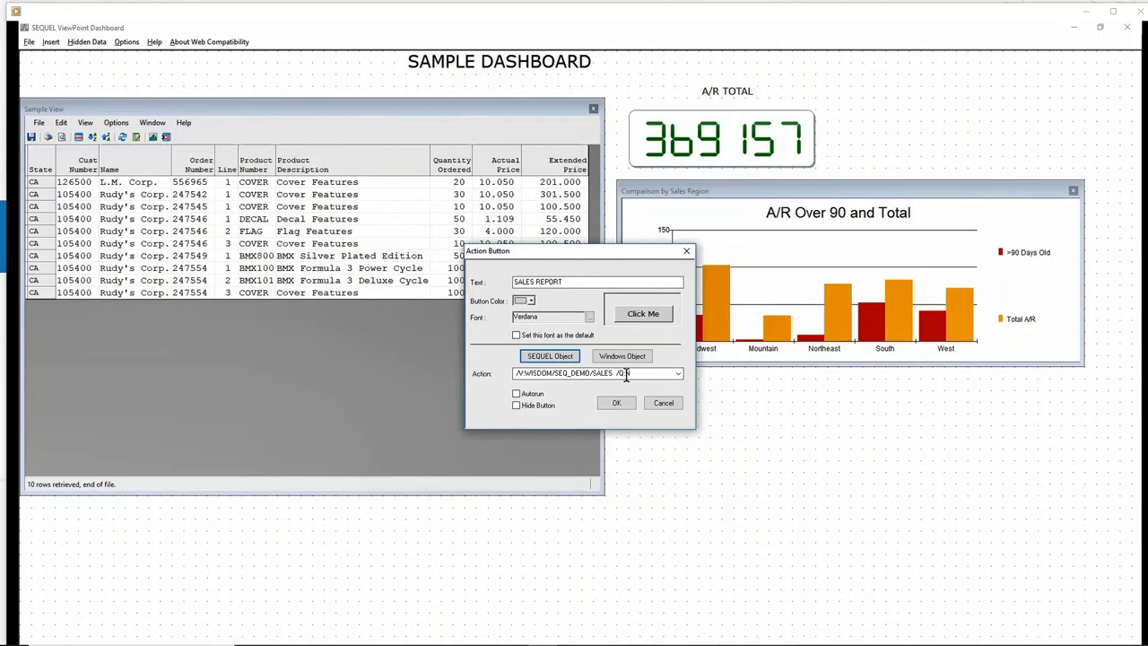
click(617, 405)
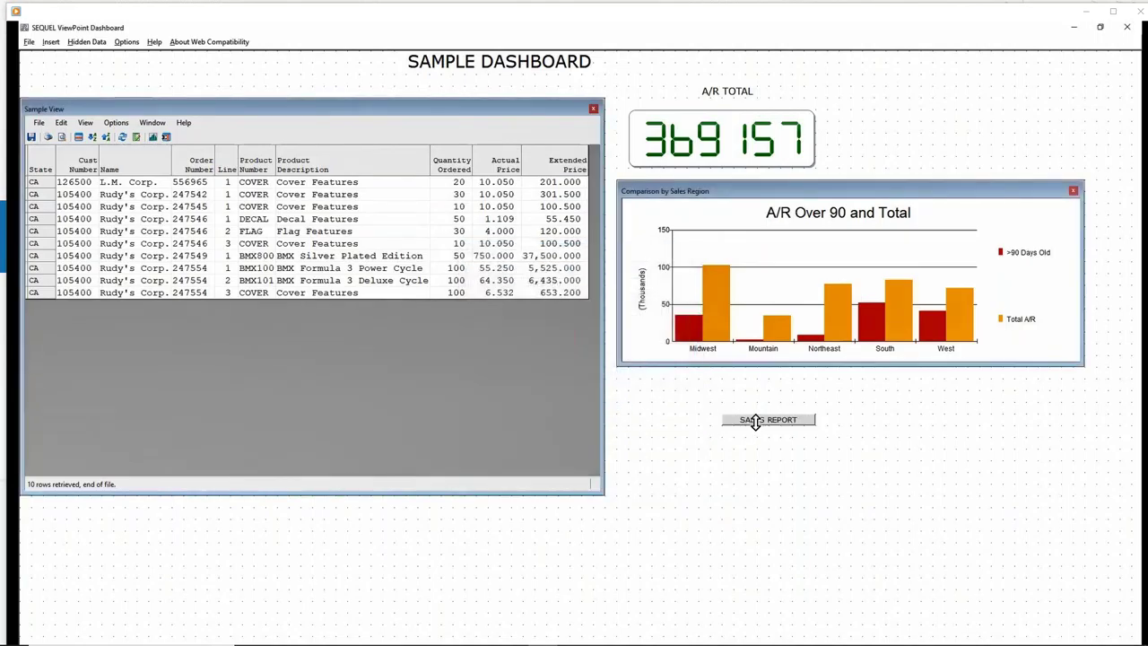
Make the SALES REPORT button taller and move it closer to the Sample View, just below the chart.
right_click(759, 428)
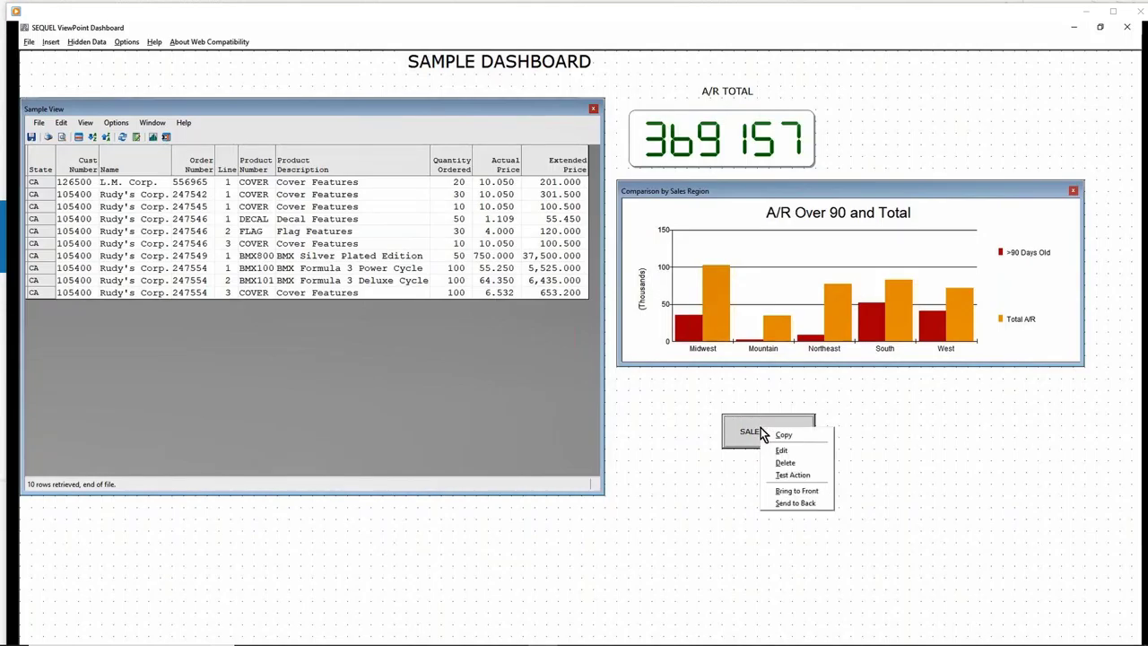
click(744, 437)
drag(743, 432, 710, 421)
Copy the SALES REPORT button and paste the duplicate directly beneath it.
right_click(710, 422)
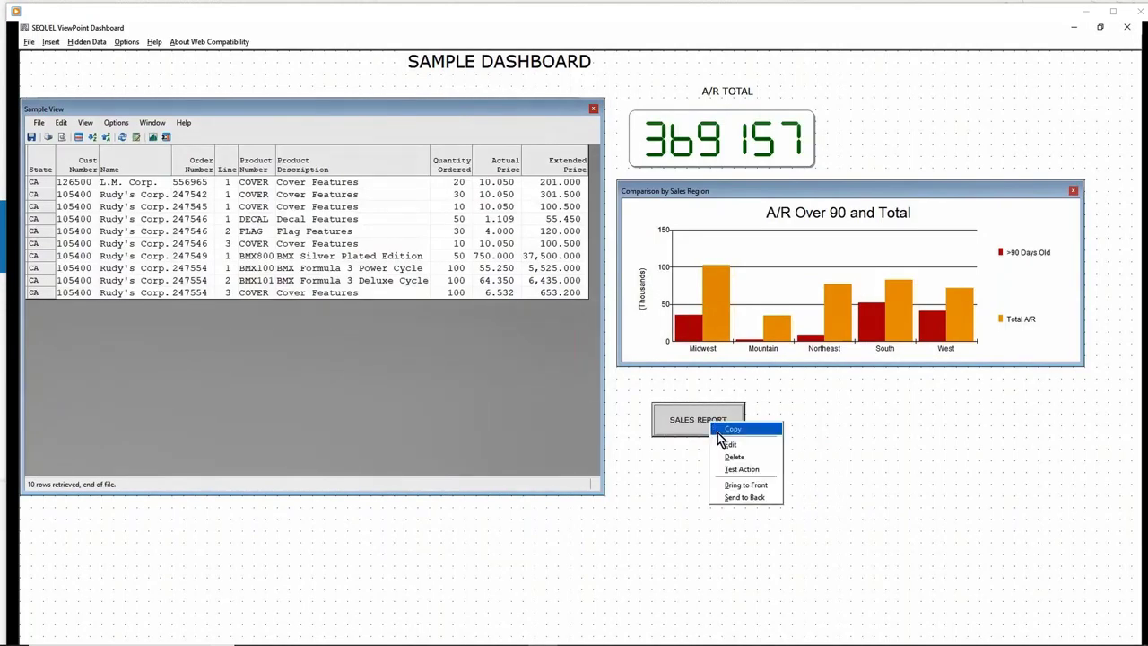
click(719, 430)
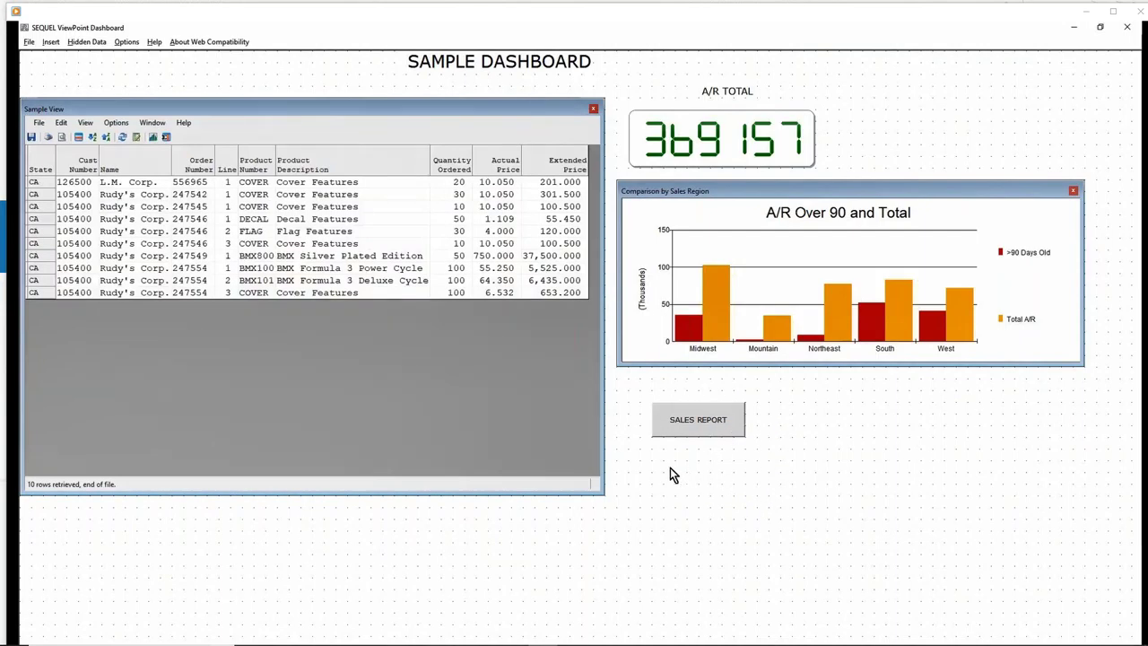
right_click(659, 468)
click(670, 470)
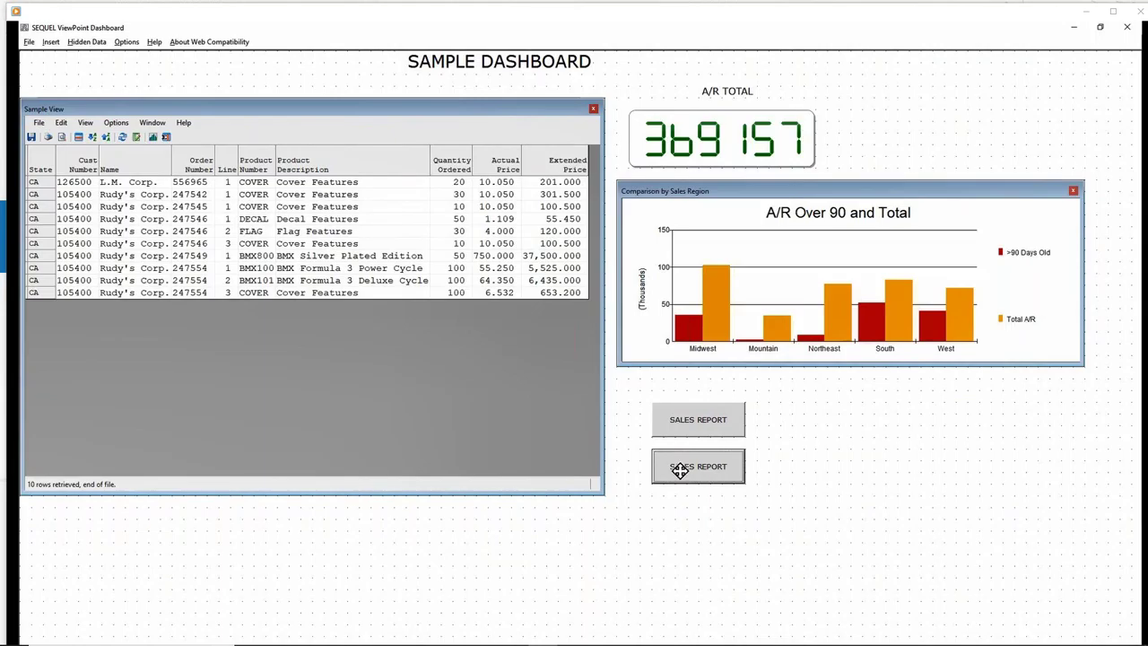
Change the duplicated button's text to CUSTOMER ORDERS.
right_click(680, 471)
click(698, 494)
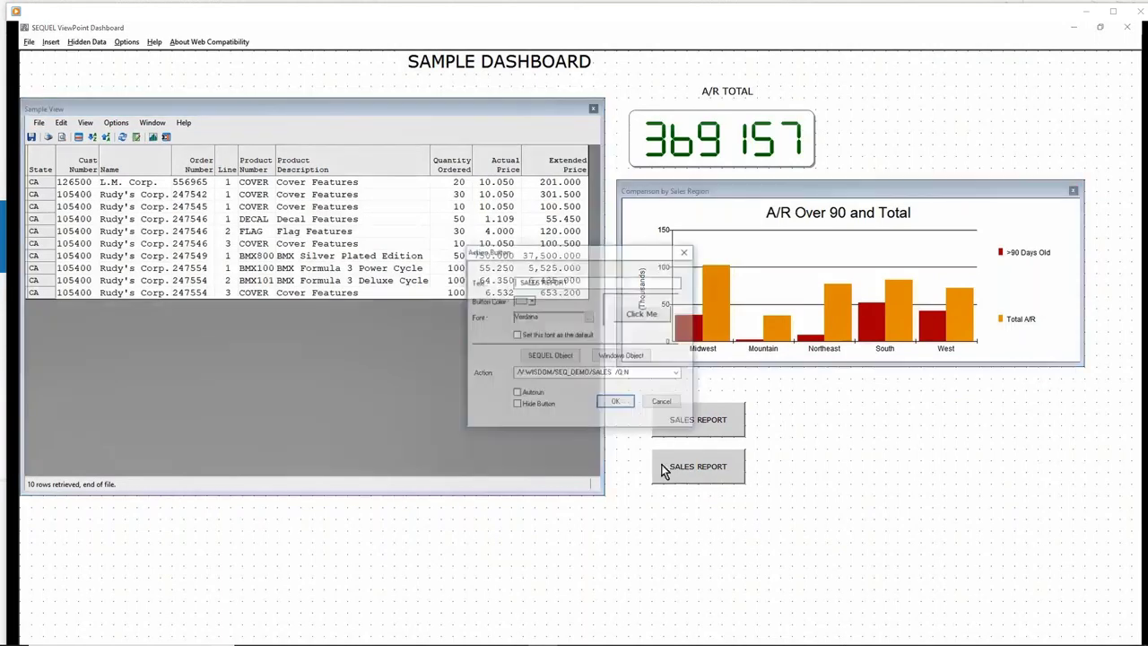
drag(577, 283, 504, 285)
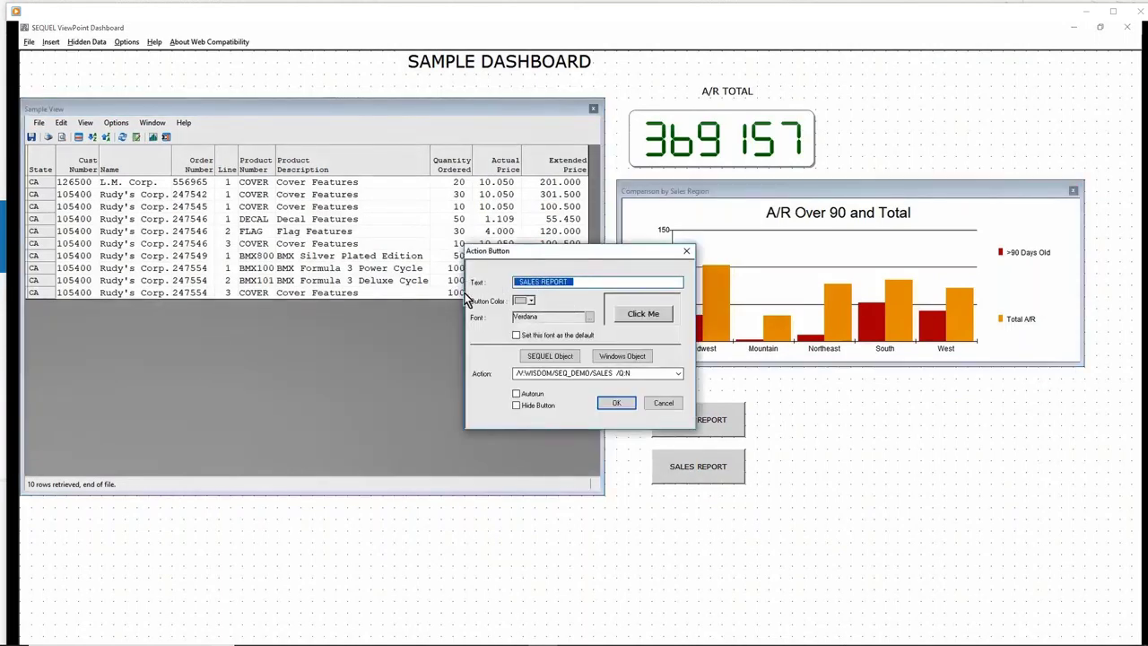
text(Q)
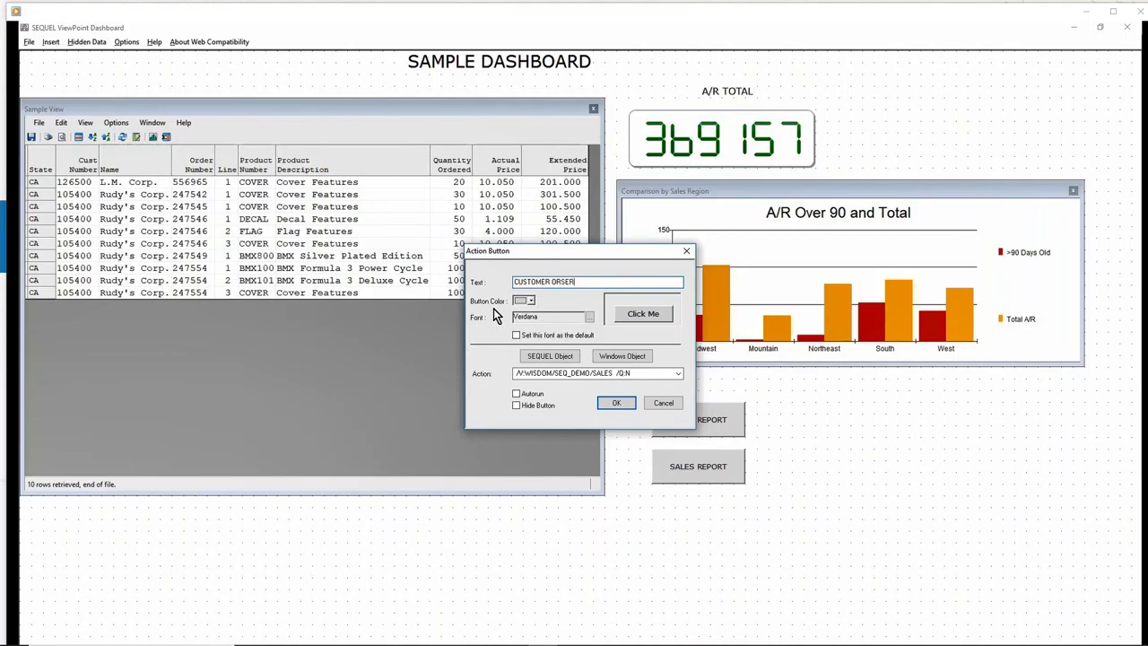
key(BackSpace)
key(BackSpace)
key(BackSpace)
text(DERS)
Assign the CUSTLISTP view from SEQ_DEMO as the CUSTOMER ORDERS button's action, displayed directly in a new window.
click(575, 359)
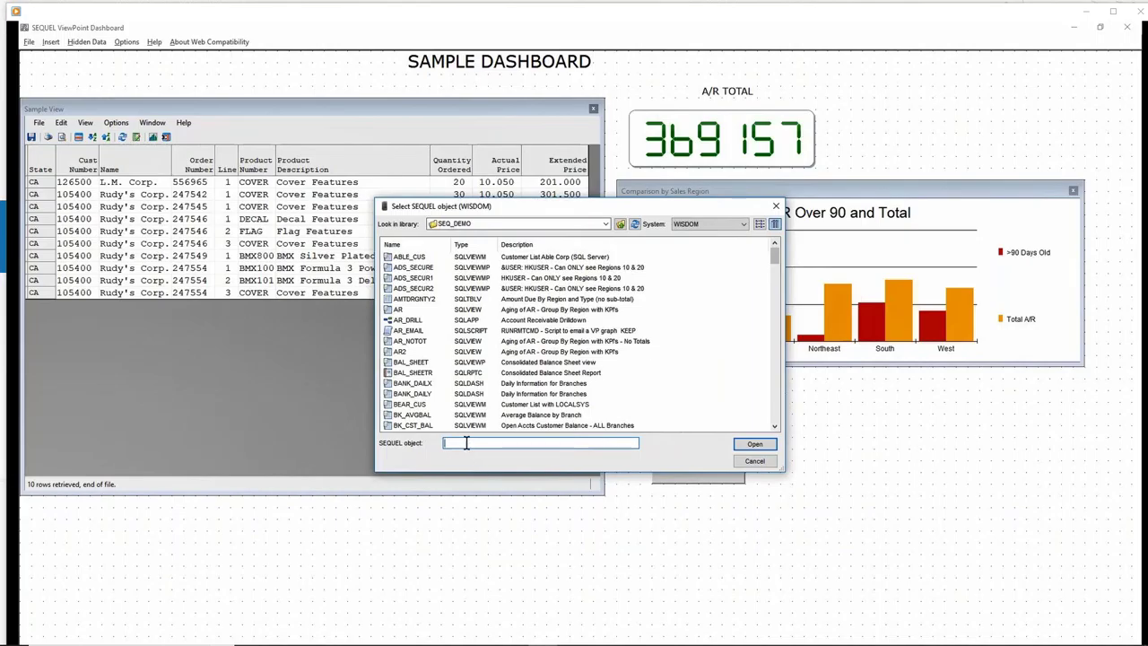
scroll(463, 366, down, 10)
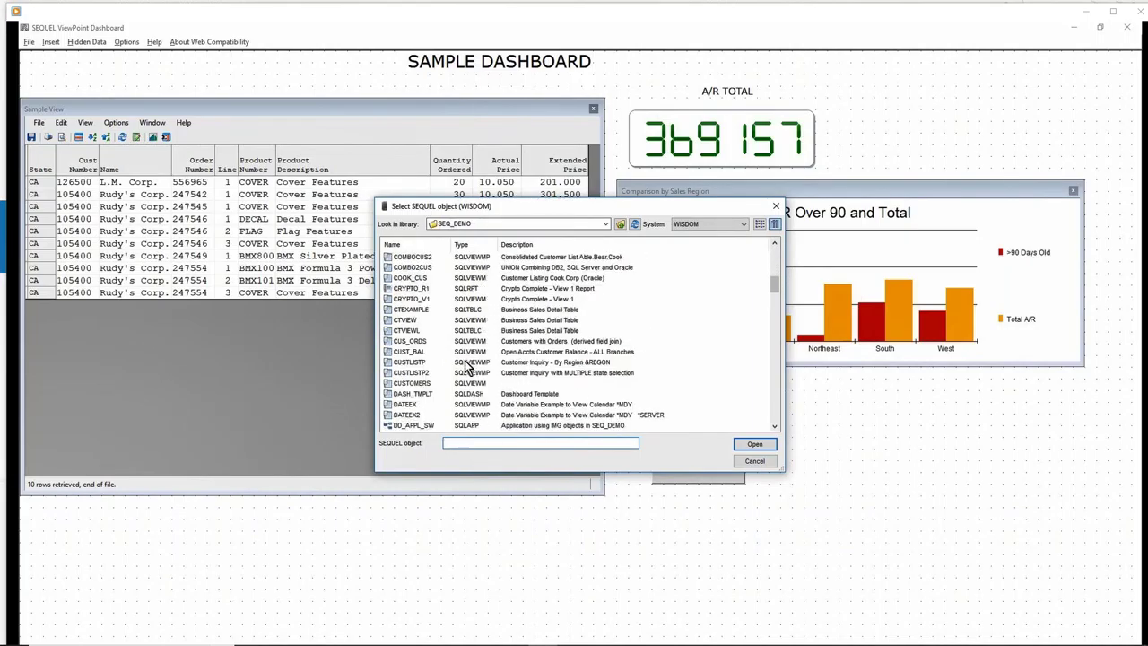
scroll(467, 366, down, 1)
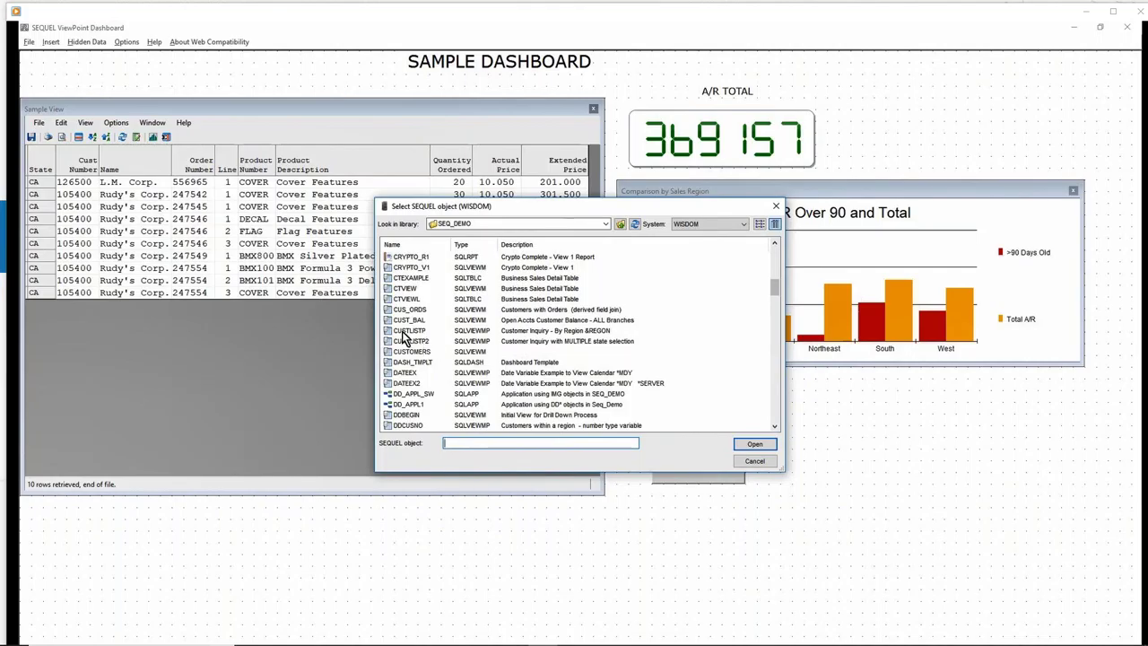
click(404, 331)
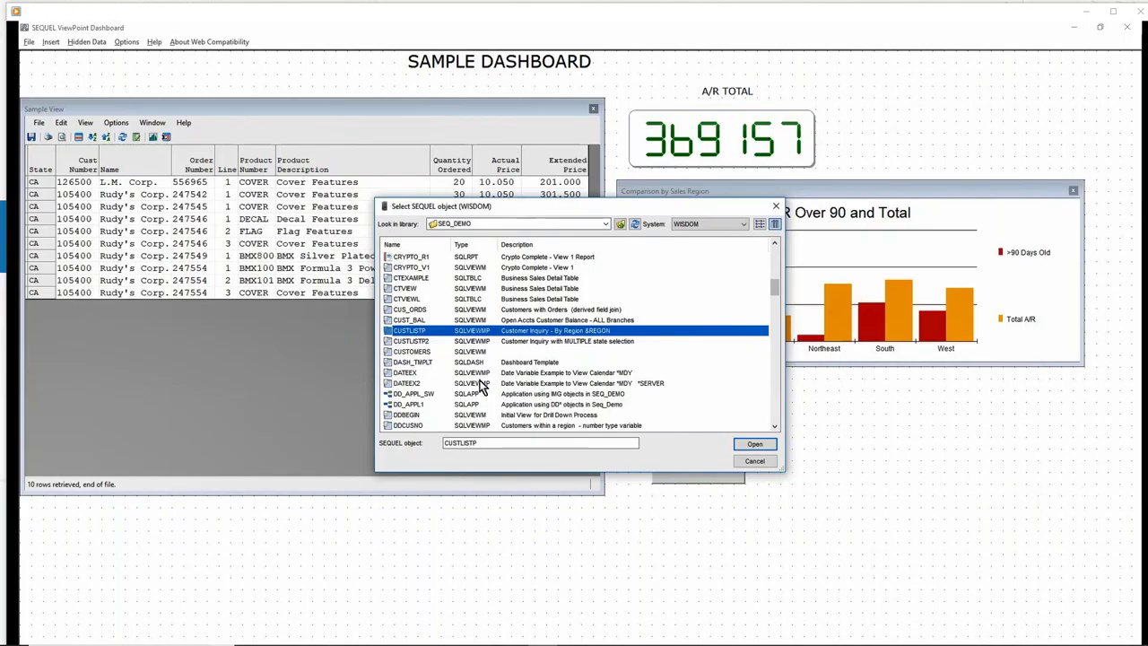
click(752, 445)
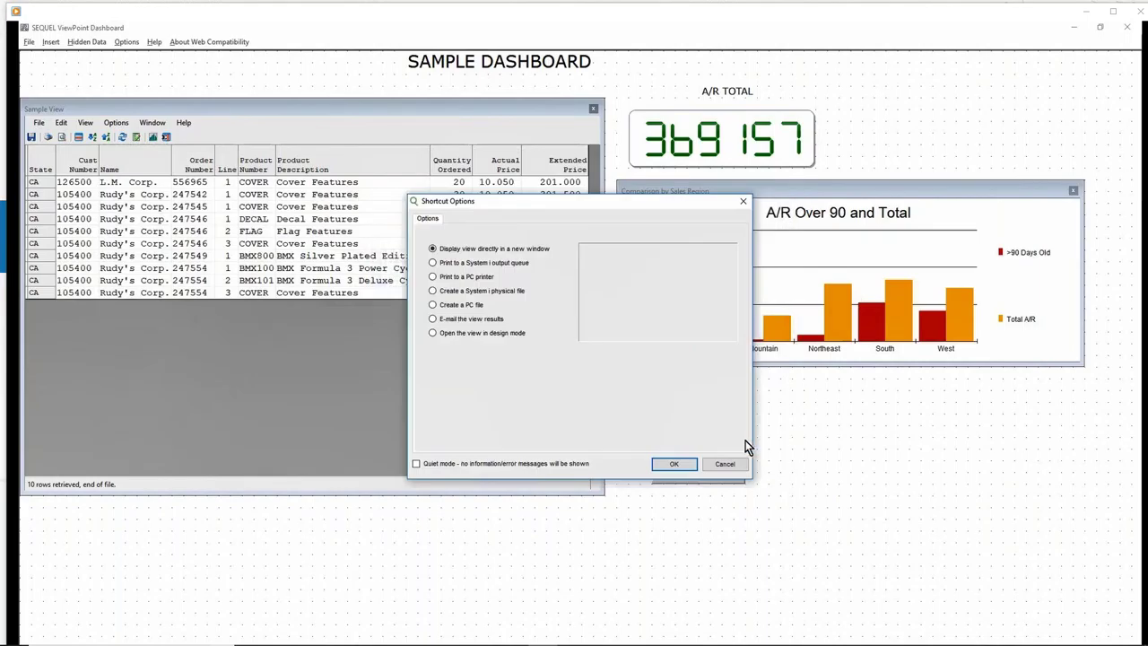
click(673, 463)
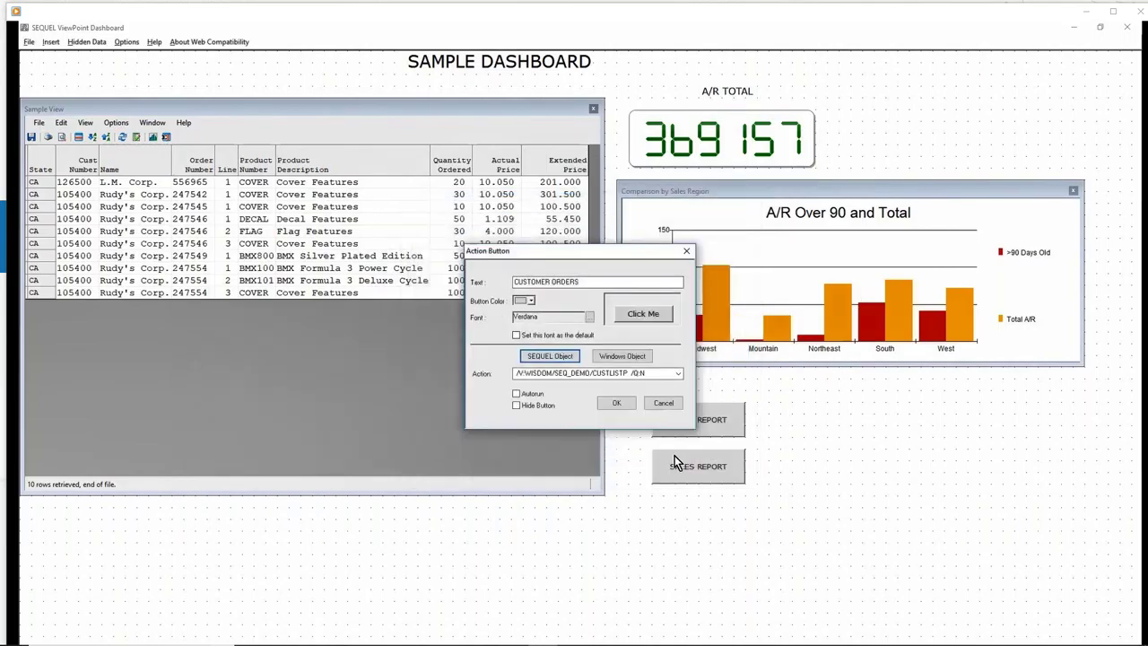
click(618, 404)
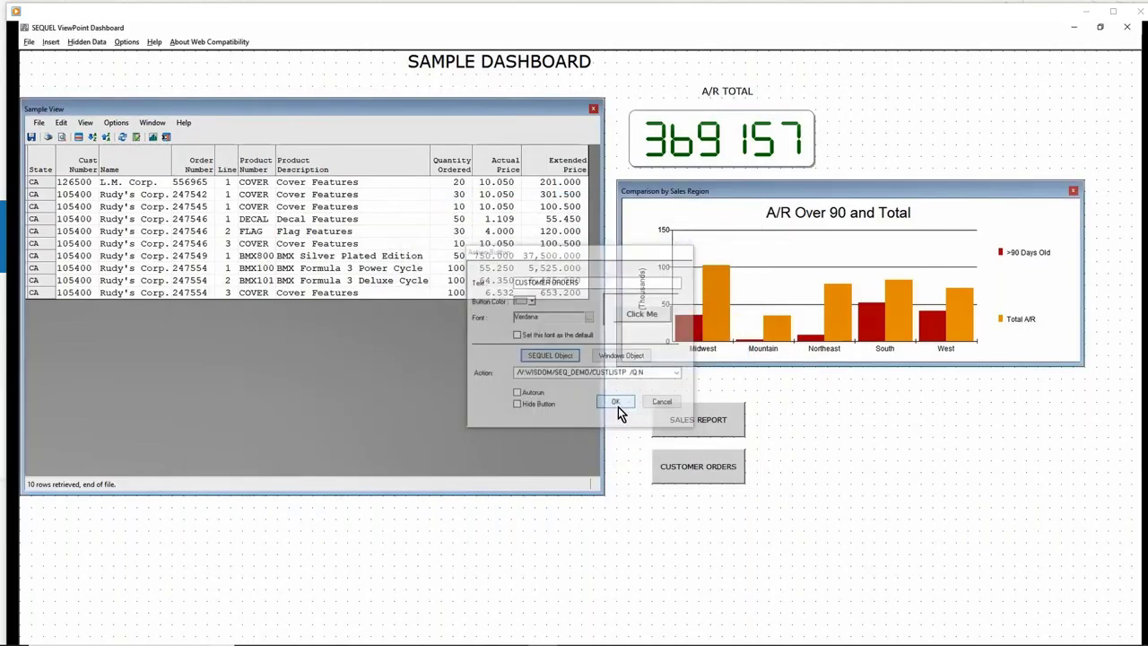
Insert a text object reading "a" near the action buttons, with matching gray text and background colors and no border.
right_click(796, 410)
mouse_move(841, 434)
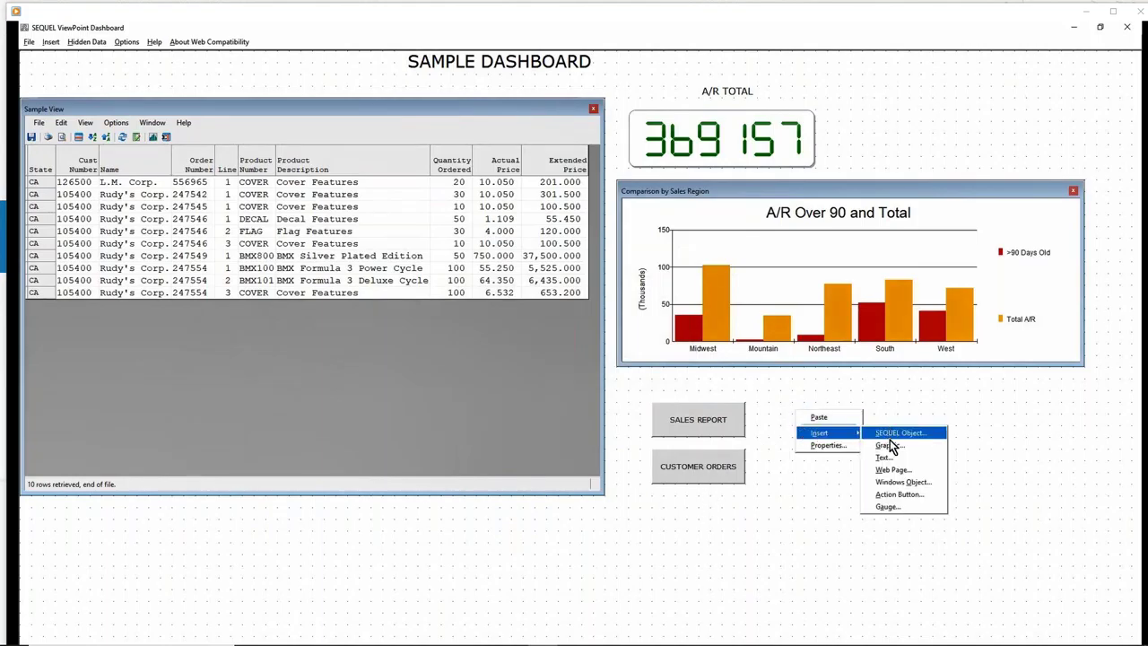
click(886, 457)
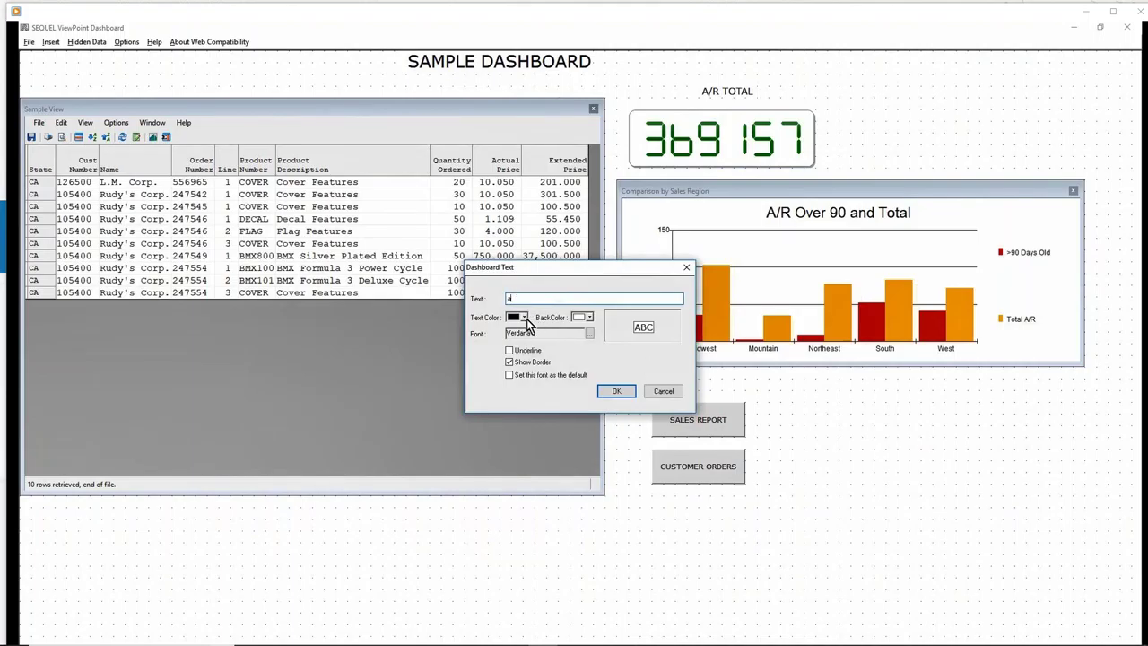
click(524, 316)
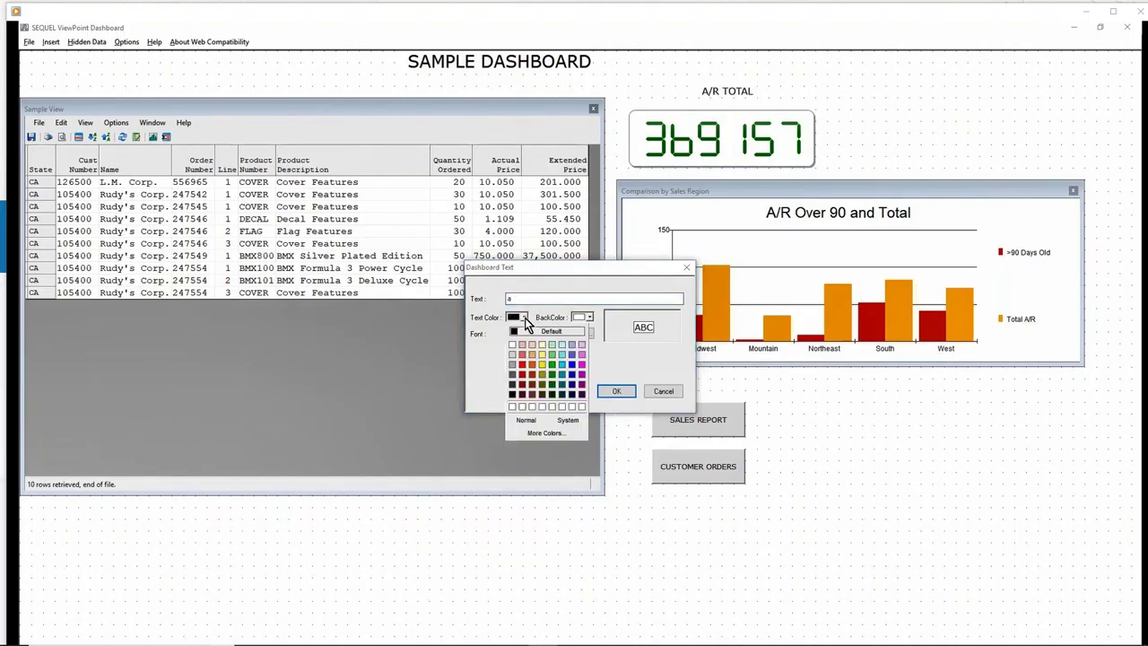
click(513, 364)
click(589, 318)
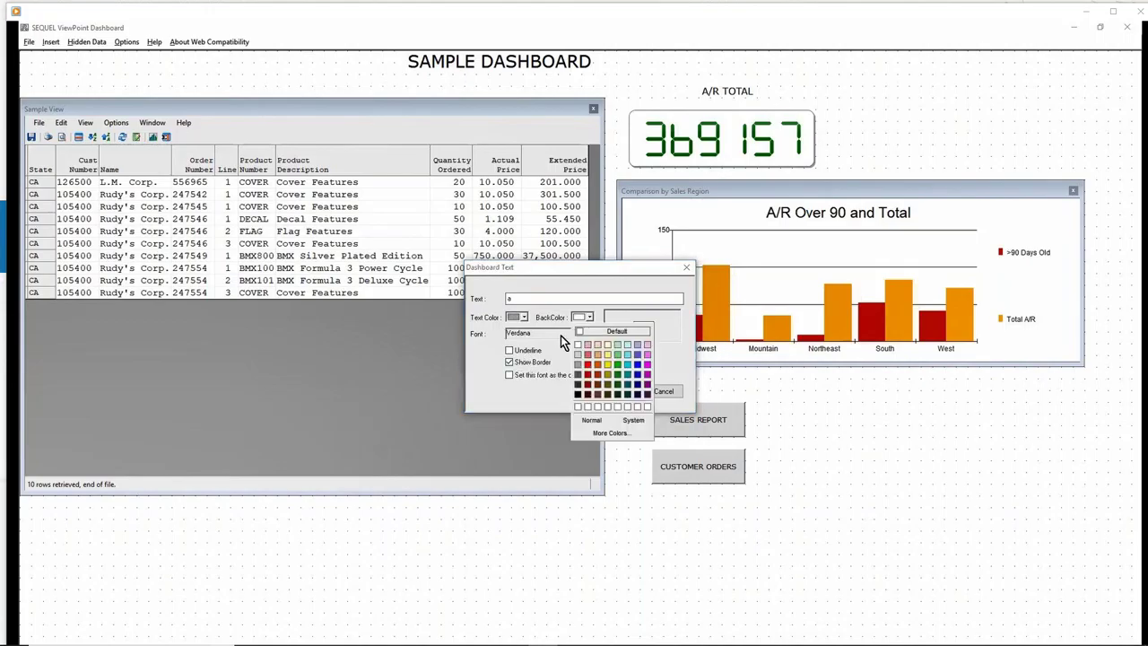
click(579, 366)
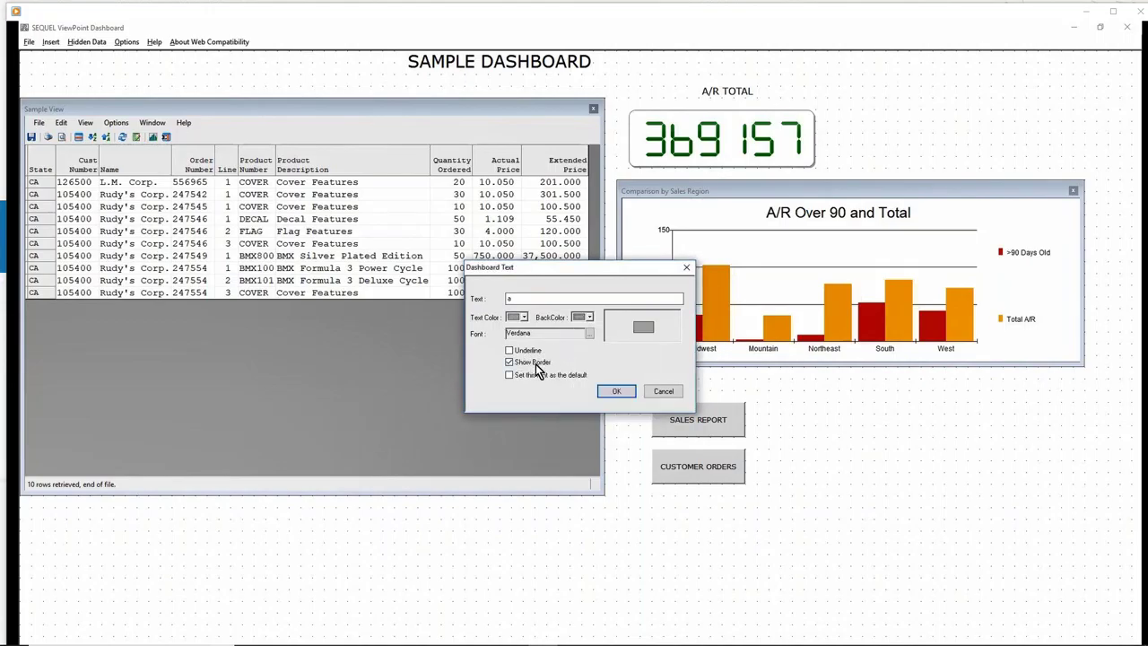
click(539, 362)
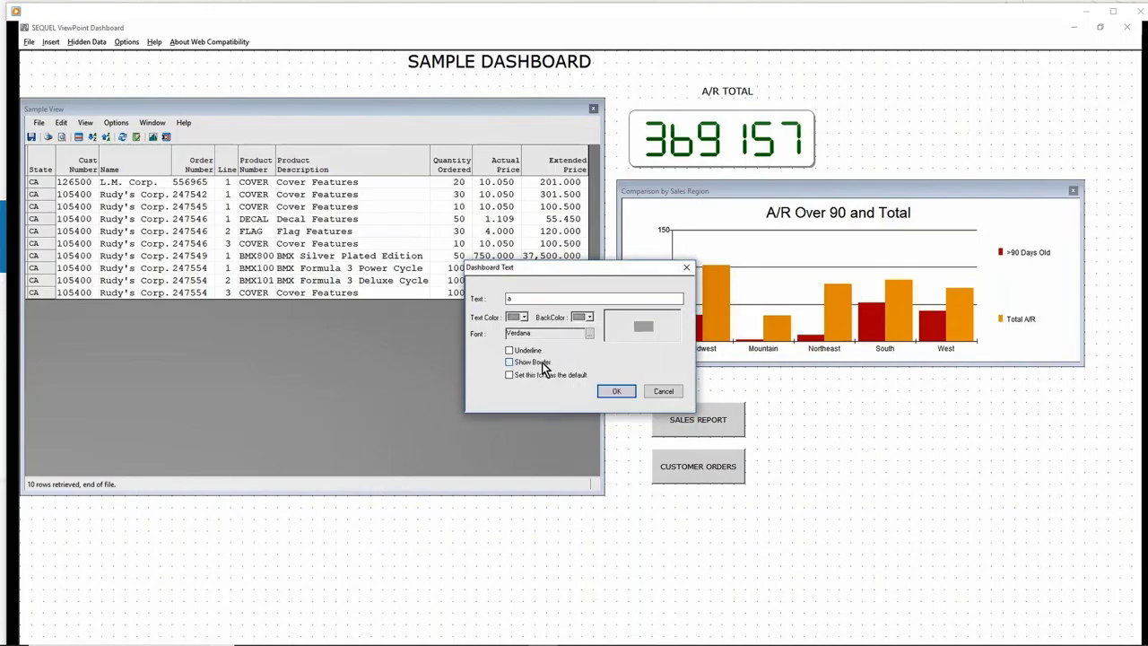
click(609, 392)
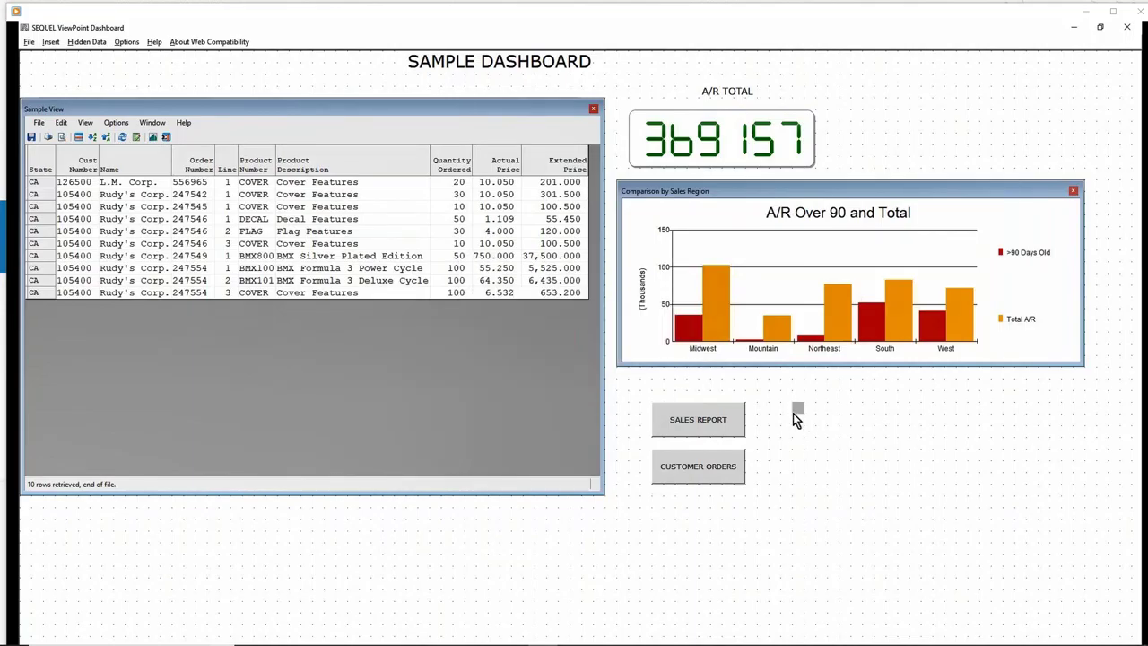
Enlarge the gray text block over the SALES REPORT and CUSTOMER ORDERS buttons and send it to the back as their backdrop.
drag(797, 413, 723, 480)
right_click(723, 480)
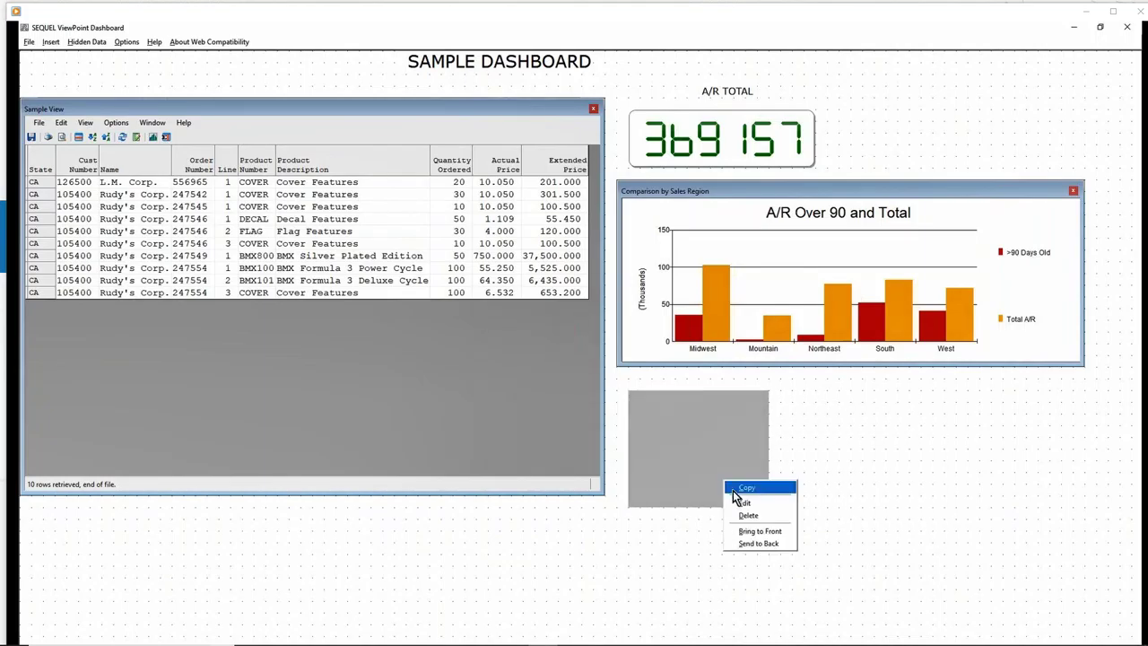
click(761, 544)
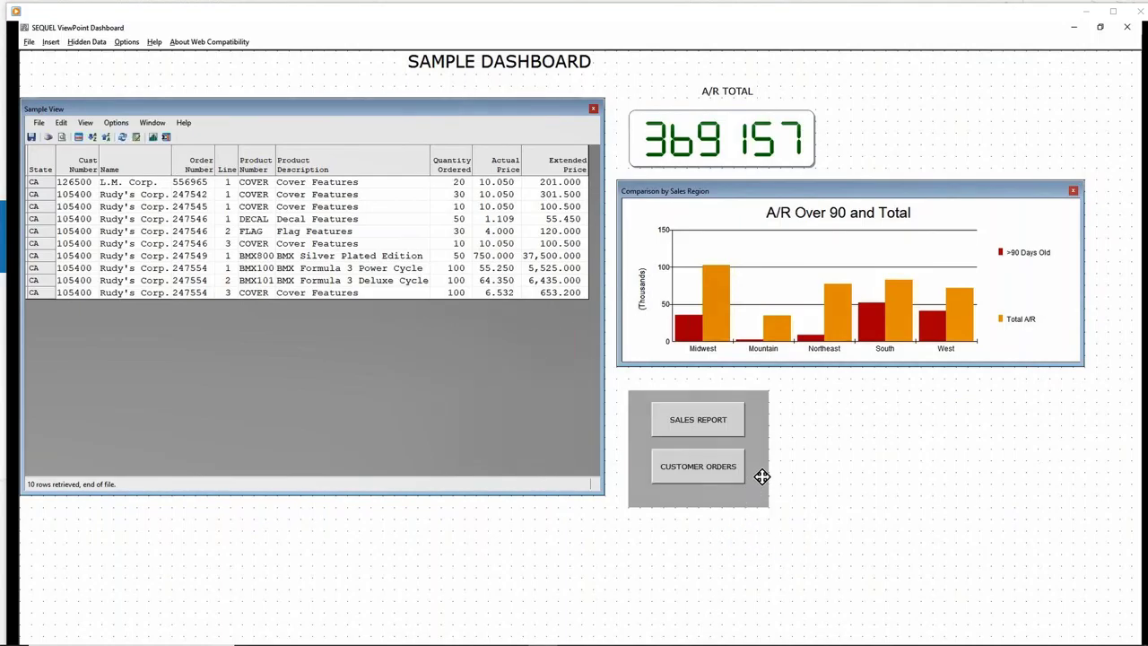
drag(761, 476, 764, 481)
right_click(821, 417)
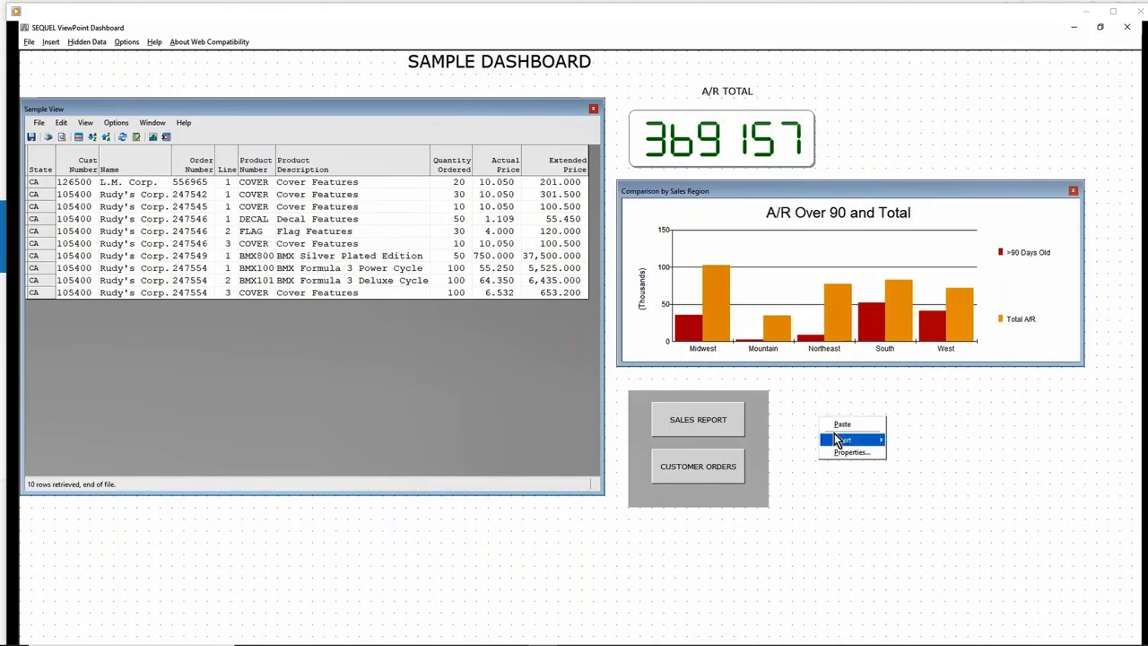
mouse_move(836, 439)
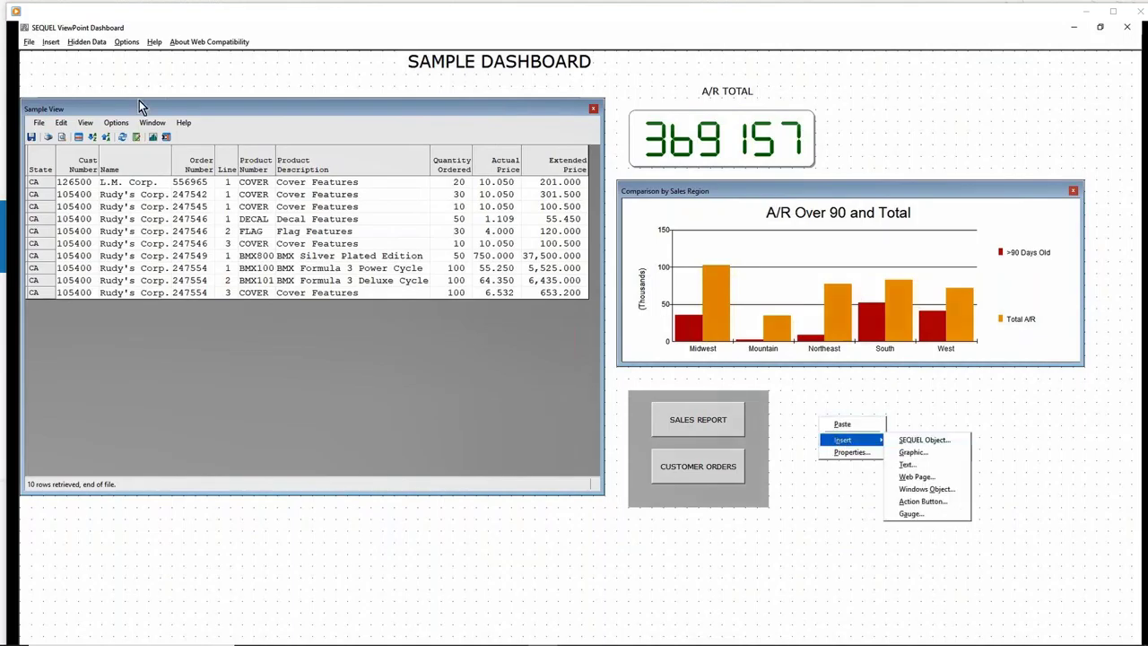
Save the dashboard as a System i object named SMPLEDASH in the BUSINTEL library, with the description SAMPLE DASHBOARD.
click(27, 43)
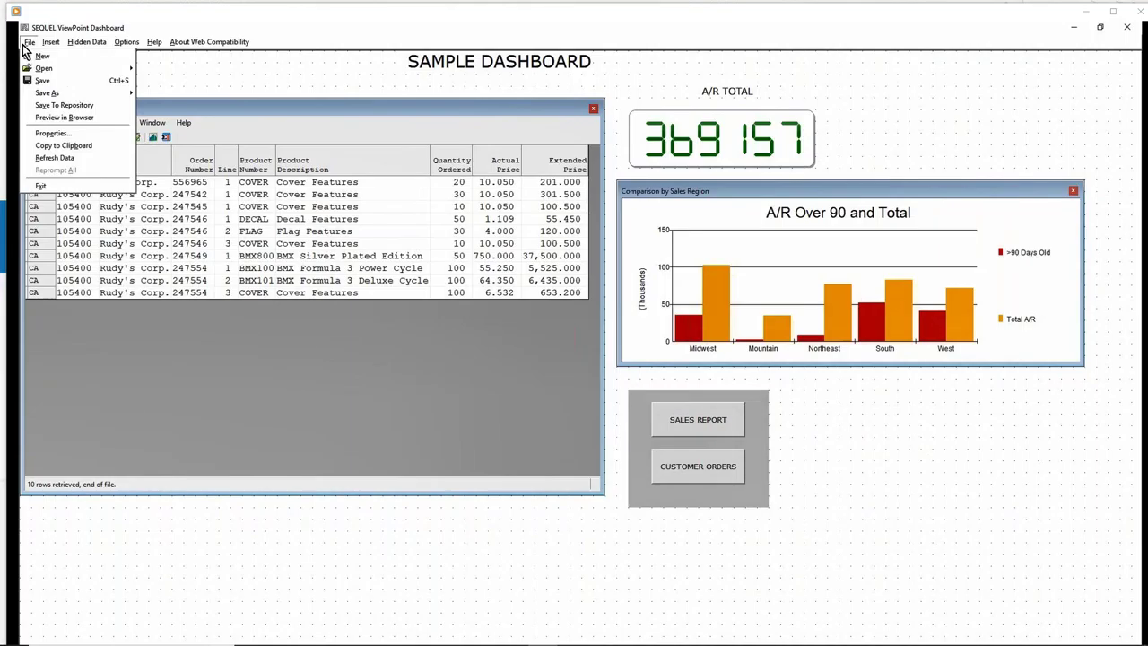
click(49, 91)
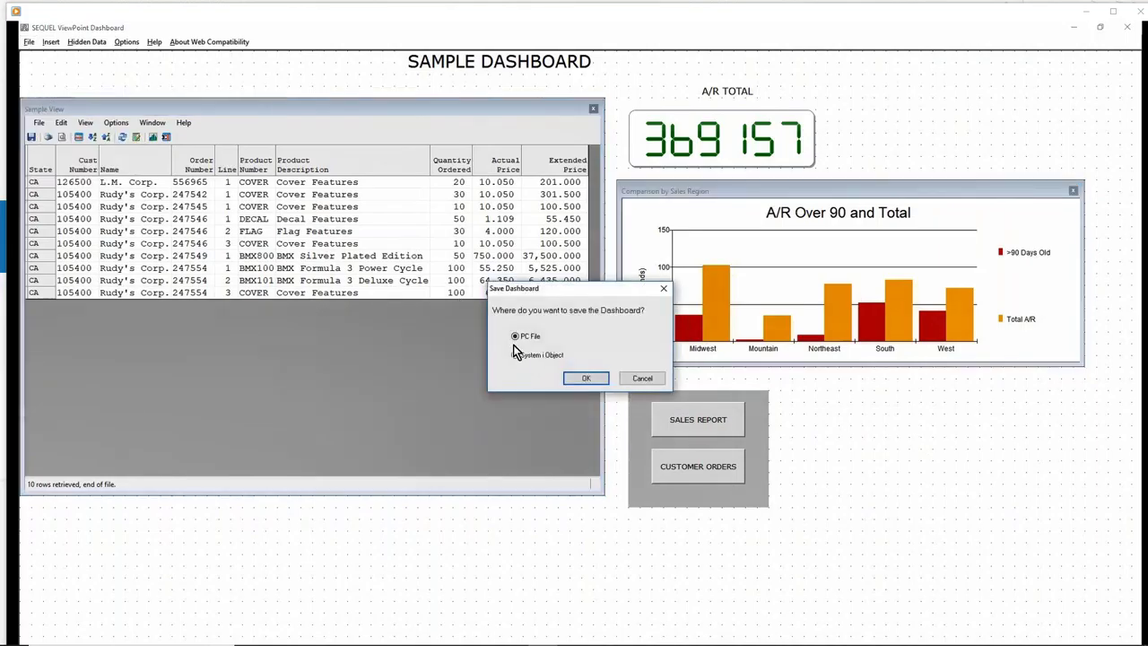
click(538, 355)
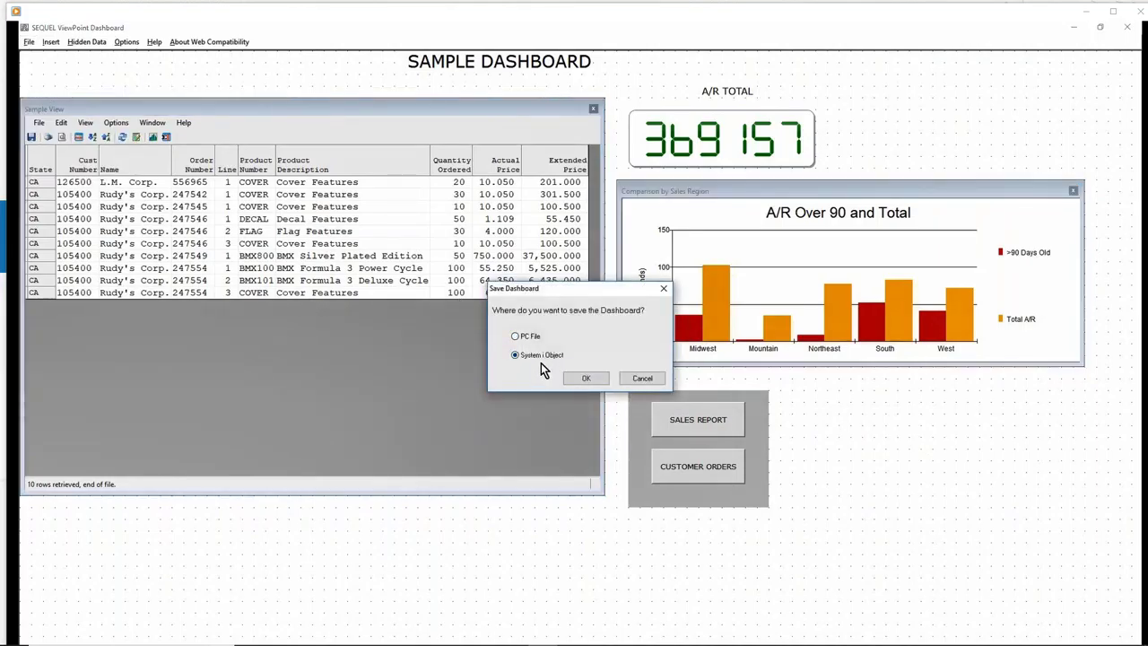
click(588, 378)
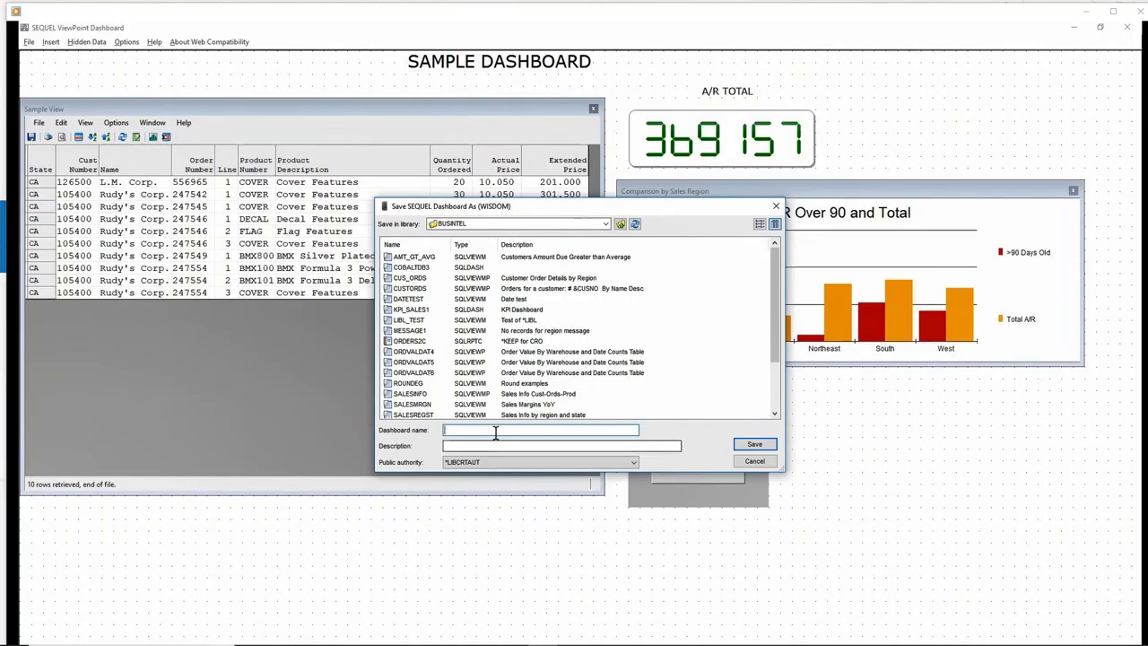
text(SAMPLE)
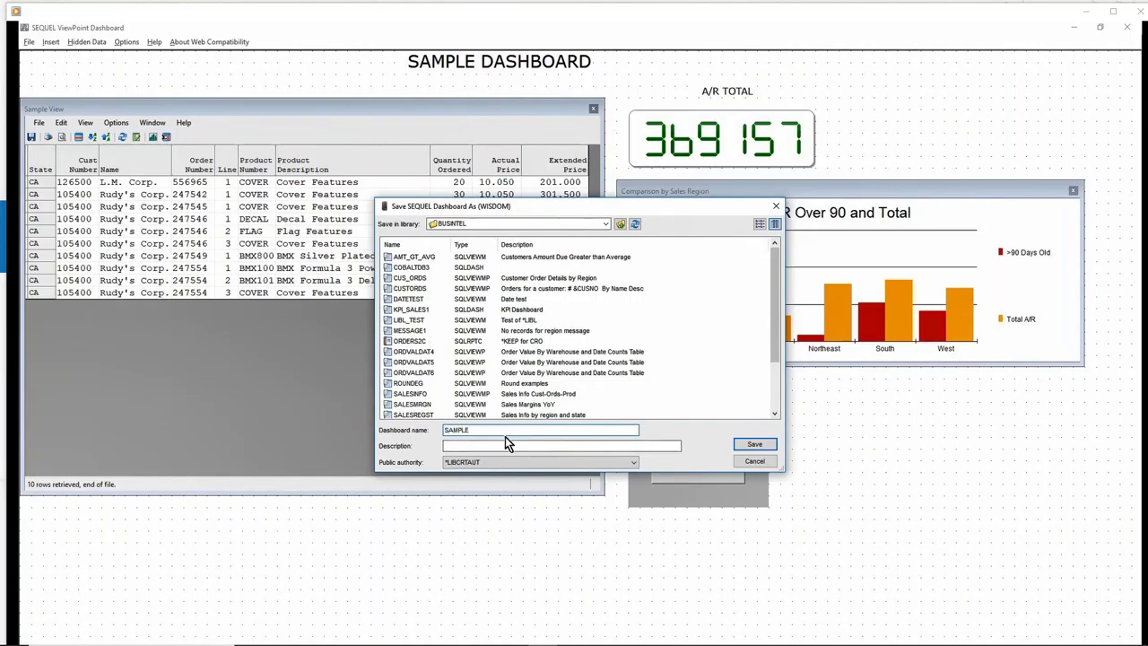
key(BackSpace)
key(BackSpace)
key(BackSpace)
key(BackSpace)
key(BackSpace)
text(MPLEDA)
key(Tab)
text(SAM)
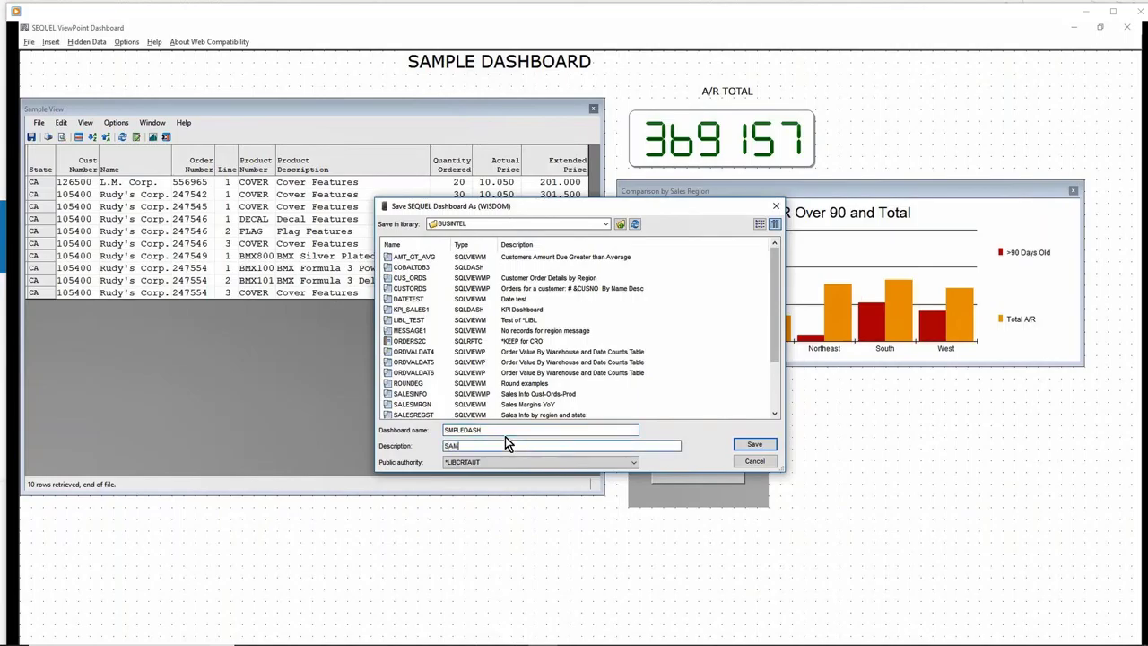
text(PLE DASHBOARD)
key(Return)
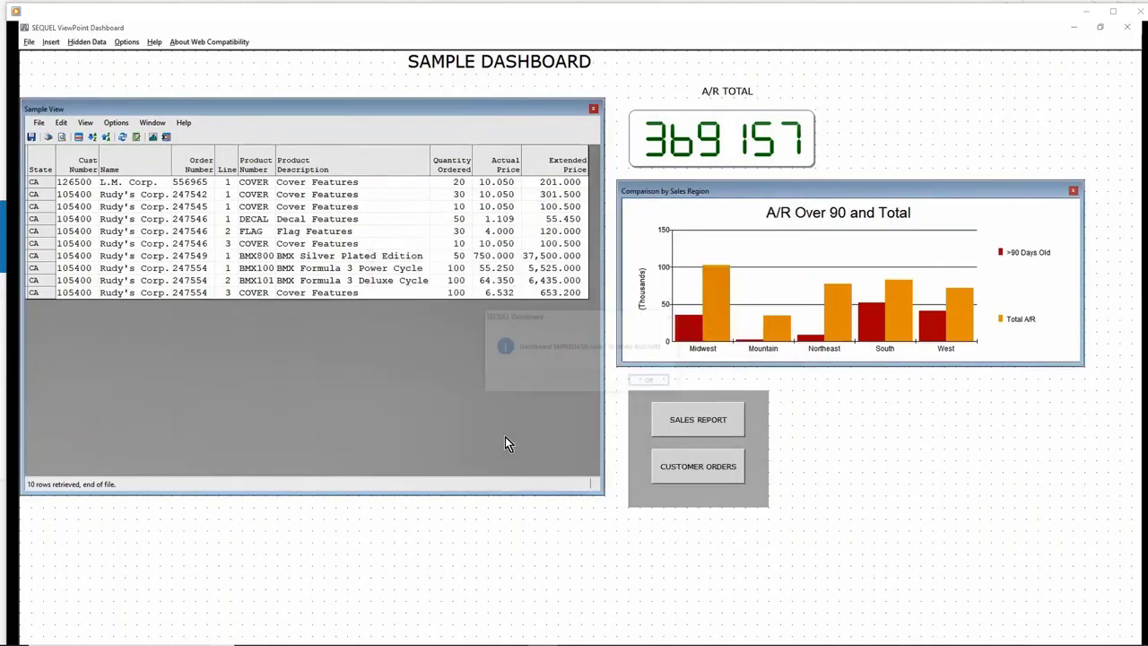
click(649, 381)
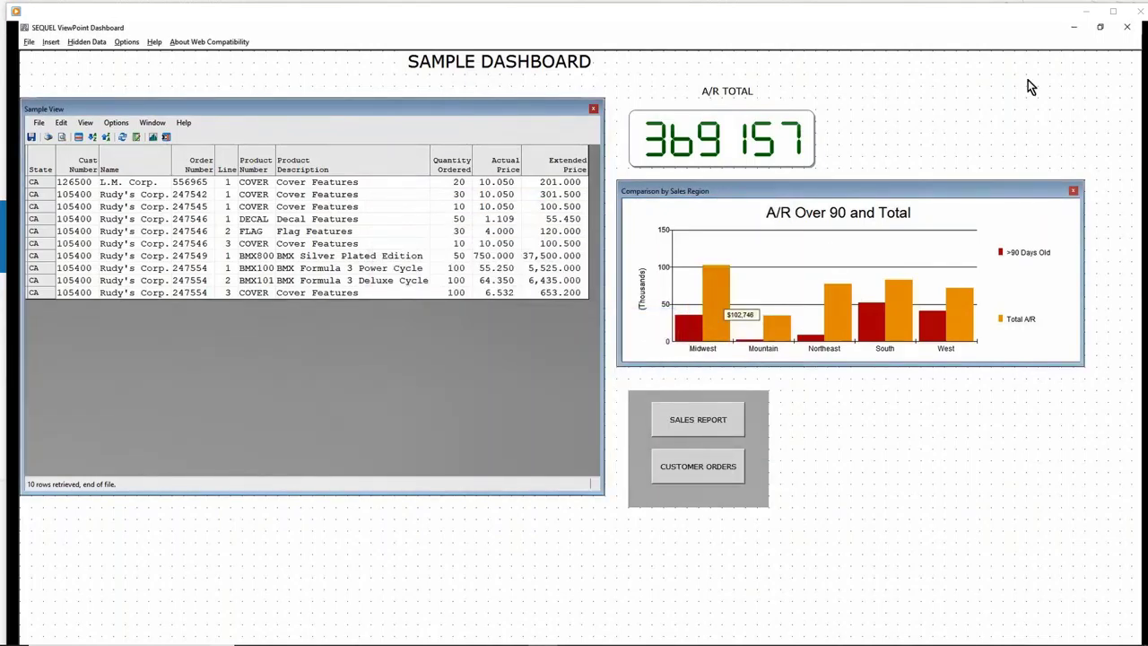
Close the dashboard designer and locate the SMPLEDASH dashboard among the existing objects in the BUSINTEL library.
click(1126, 26)
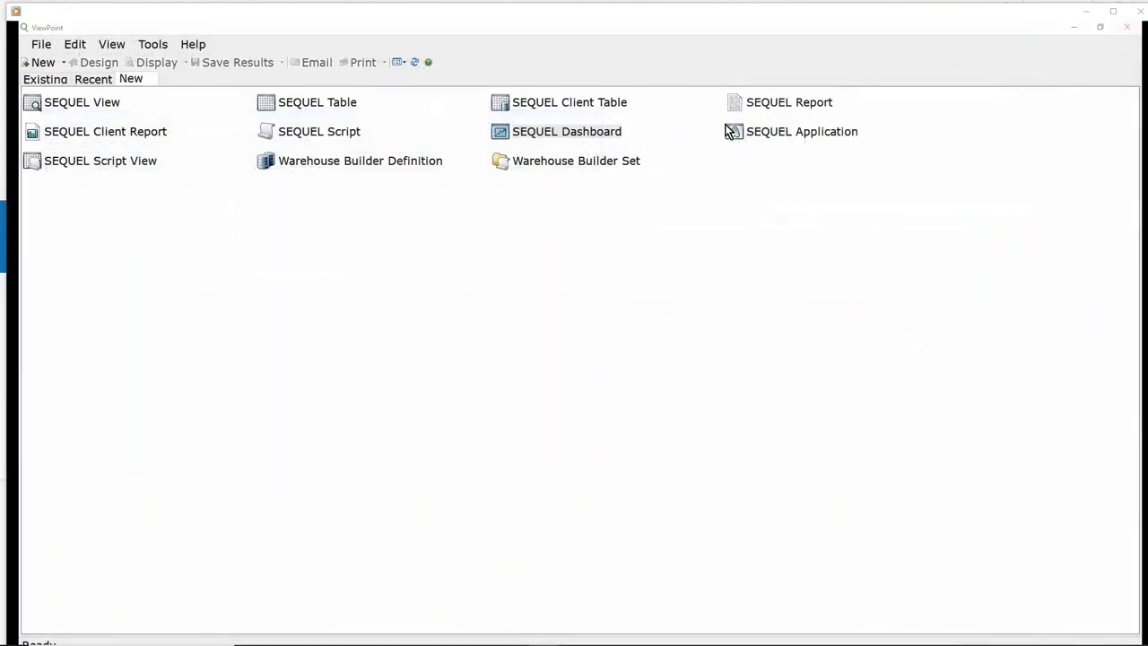
click(47, 79)
click(81, 225)
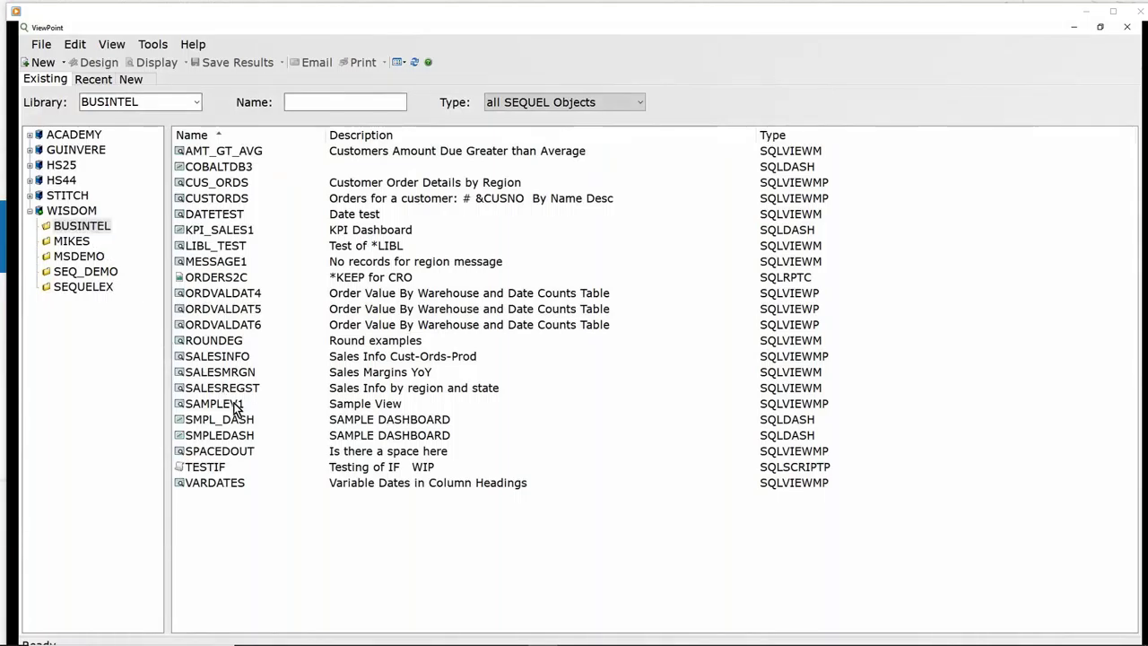
click(240, 405)
click(246, 422)
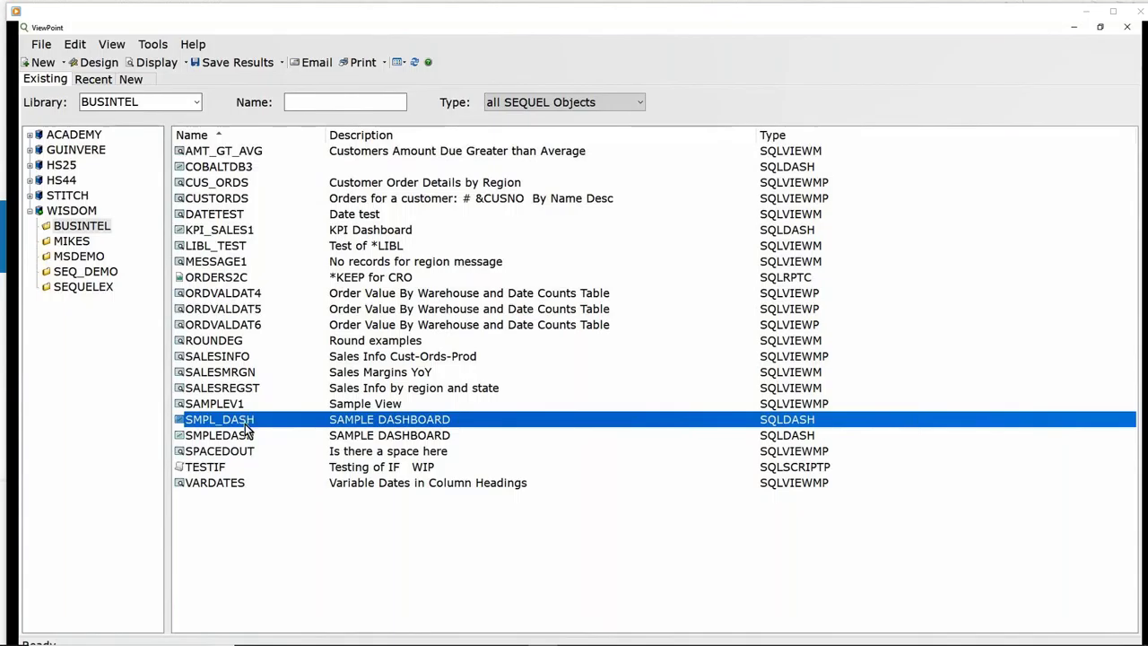
click(248, 436)
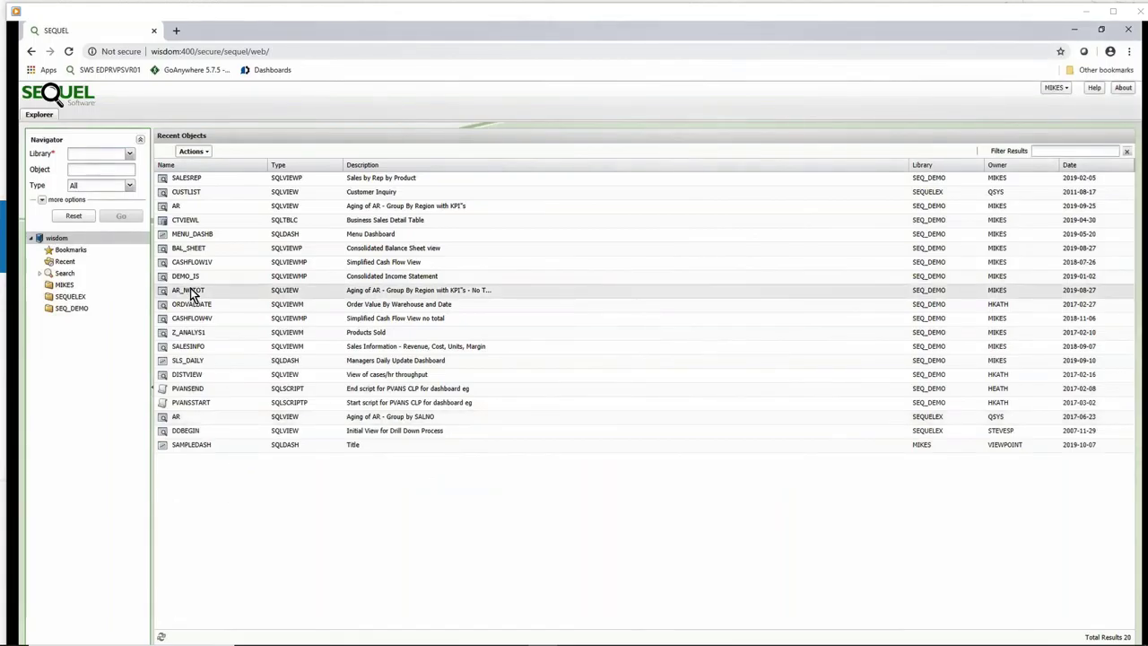
List the objects of the busintel library in the web explorer.
click(87, 154)
text(b)
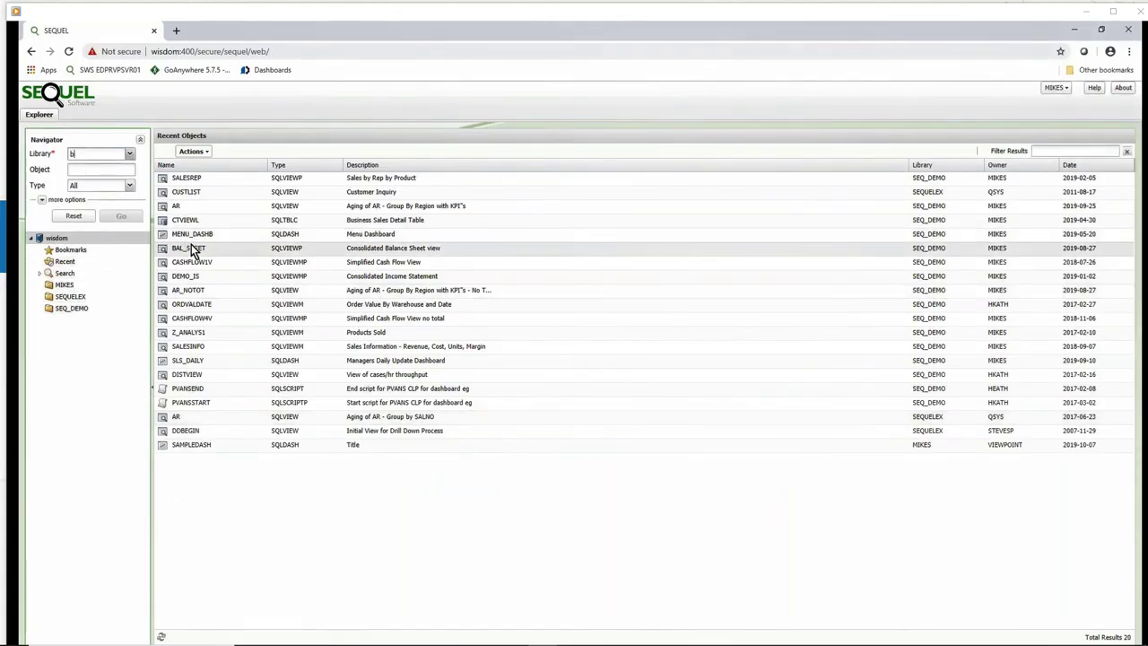
text(usinte)
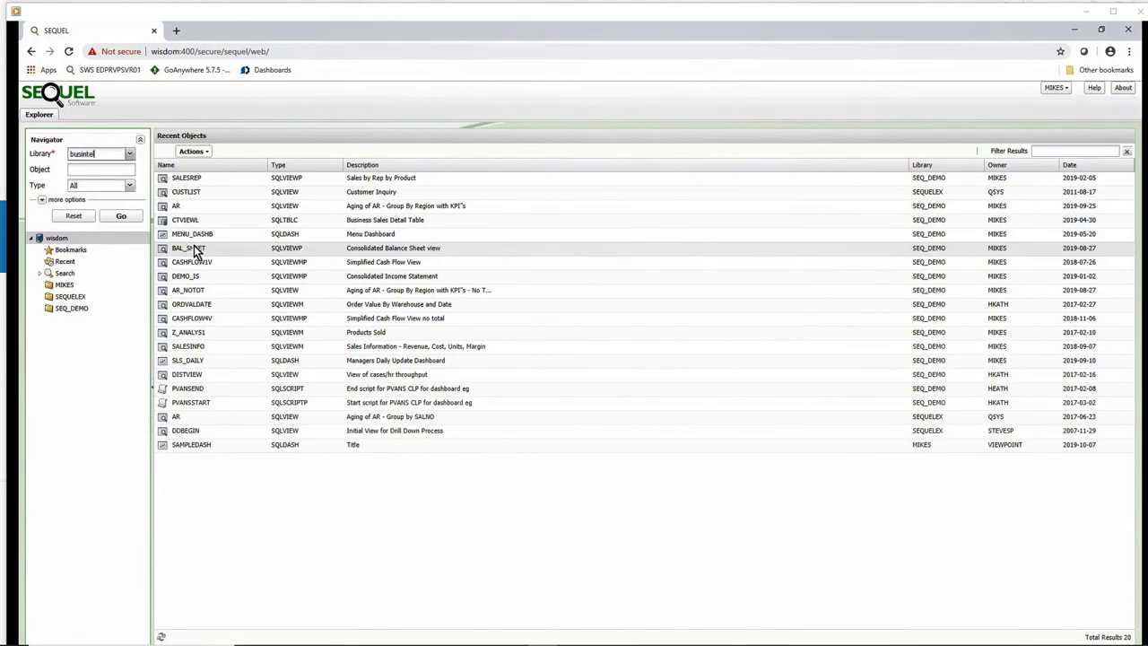
text(l)
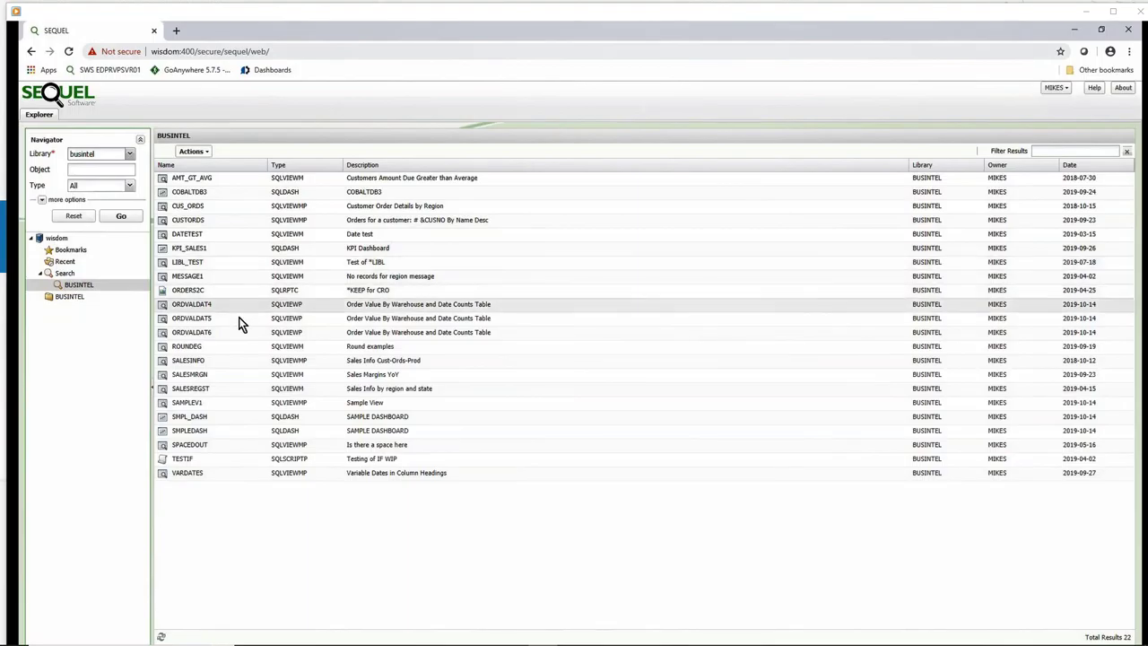
Run the SMPLEDASH dashboard from the BUSINTEL library for the customer state IL.
double_click(199, 430)
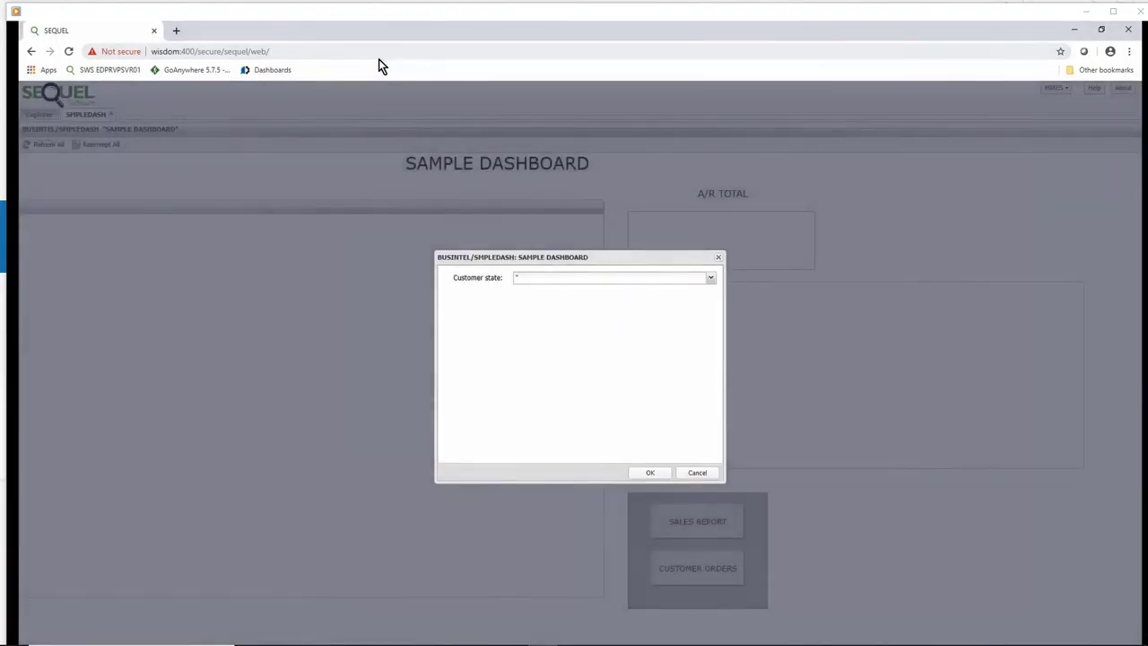
click(710, 279)
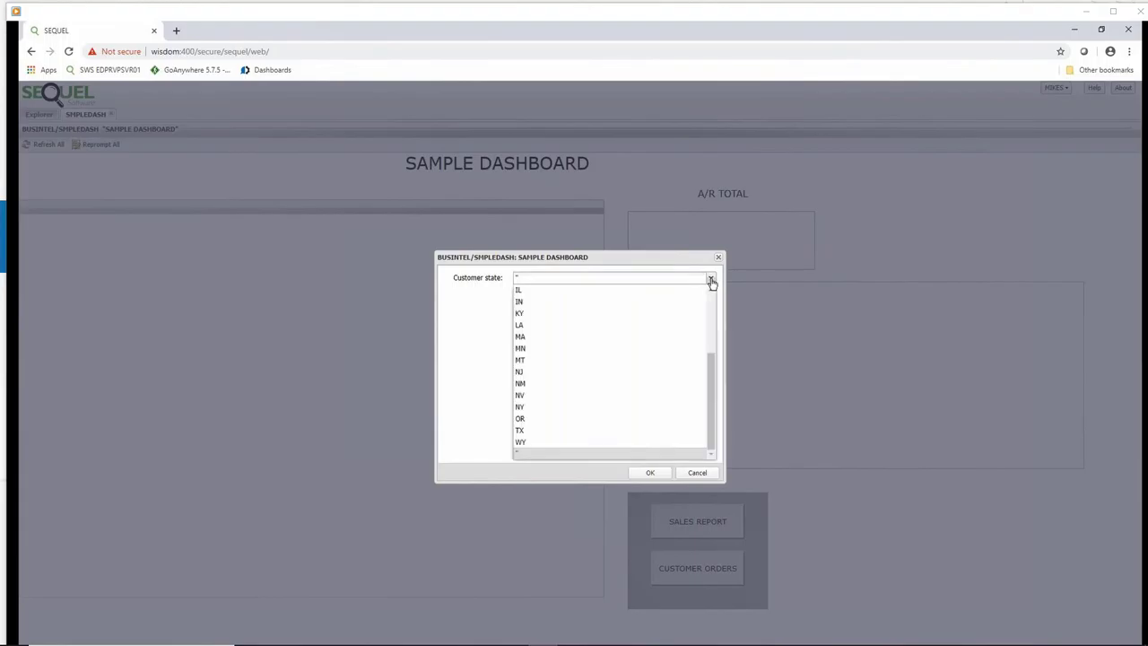
click(520, 291)
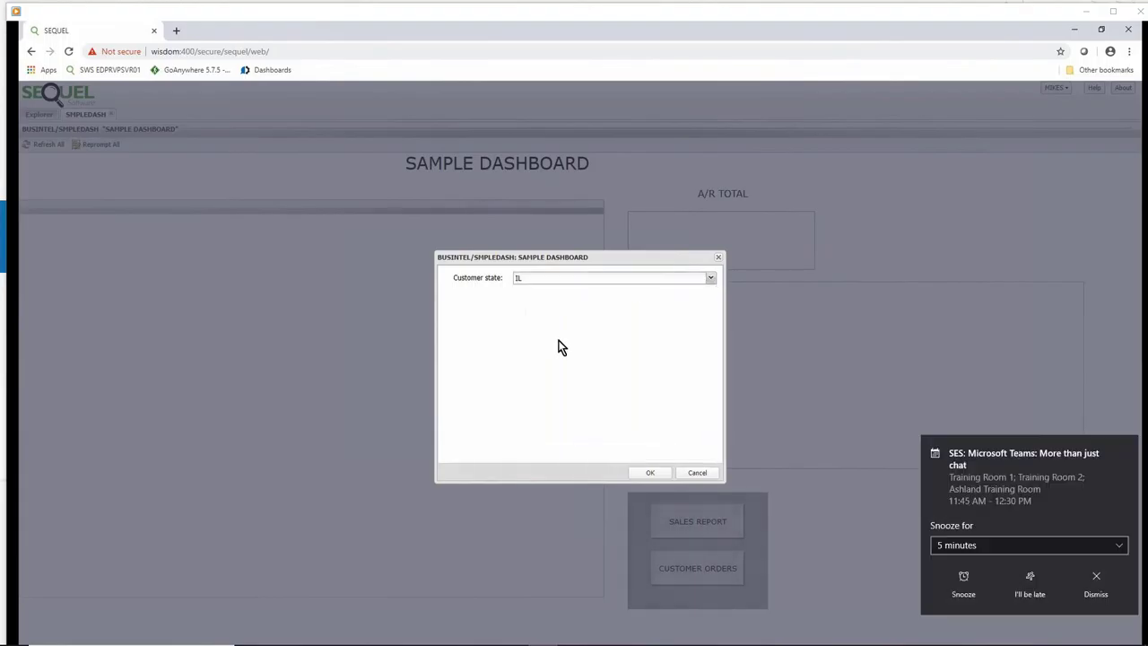
click(649, 473)
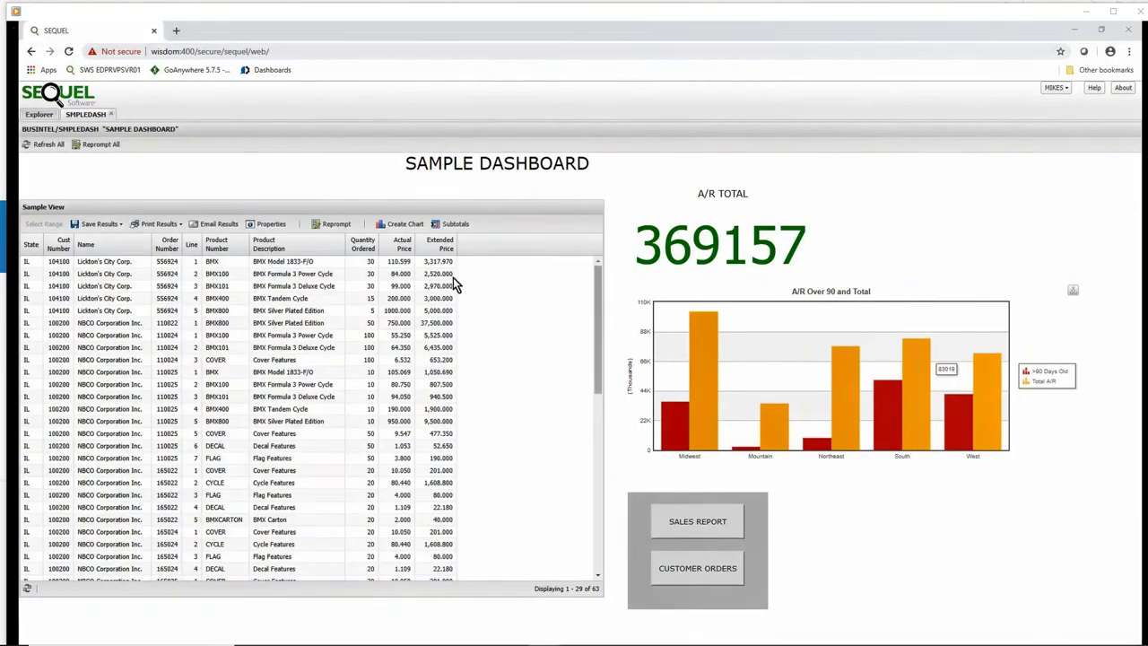
Review the options for saving and printing the Sample View results on the dashboard.
click(97, 225)
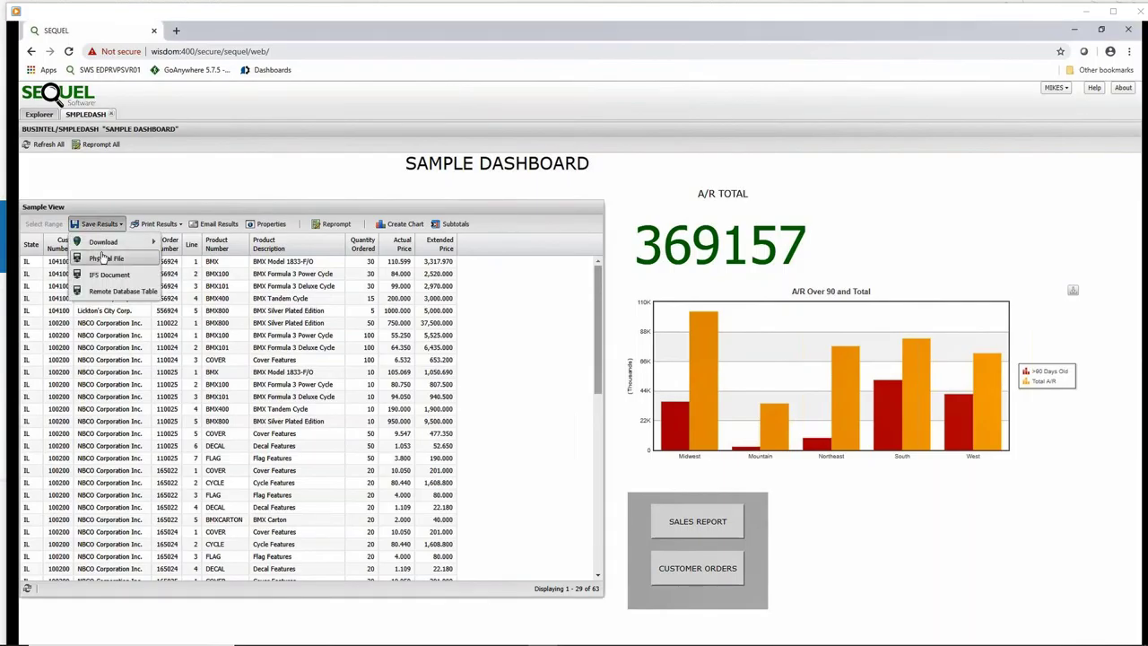
mouse_move(102, 246)
mouse_move(229, 294)
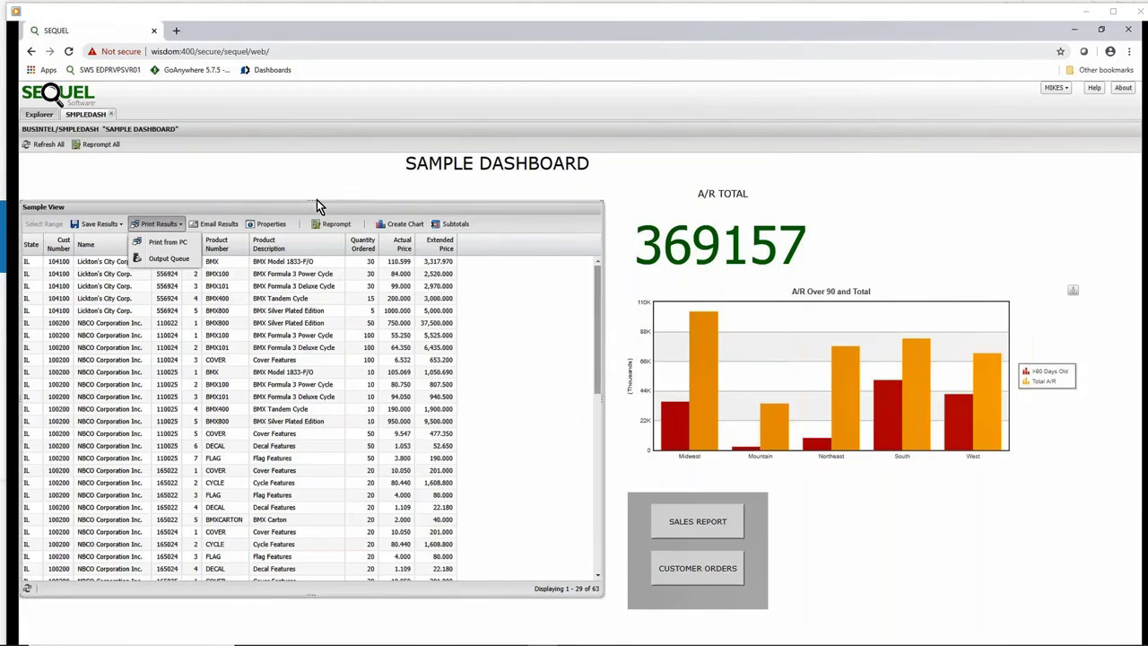
List only the Dashboards type objects of the seq_demo library in the web explorer.
click(41, 117)
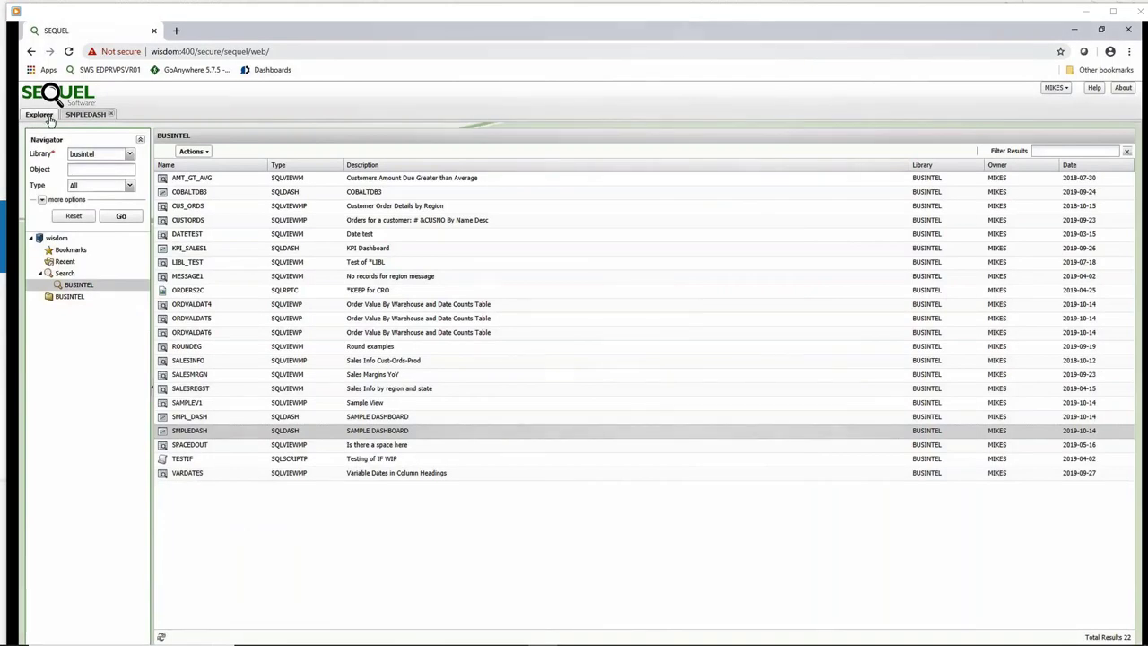
double_click(94, 153)
text(s)
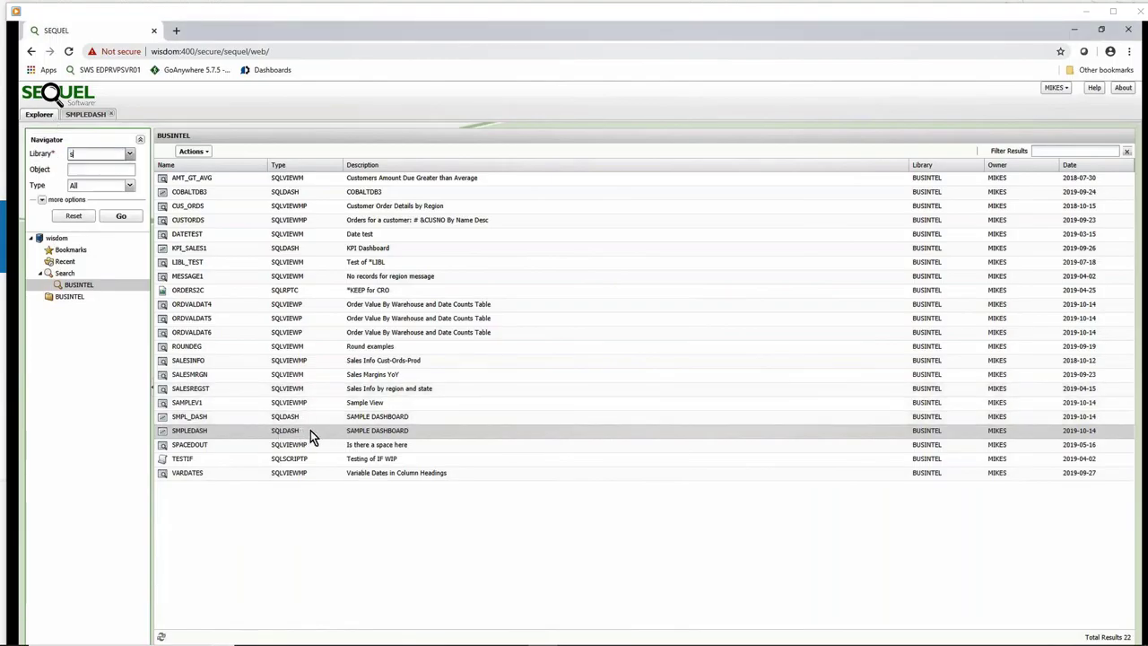
text(eq_demo)
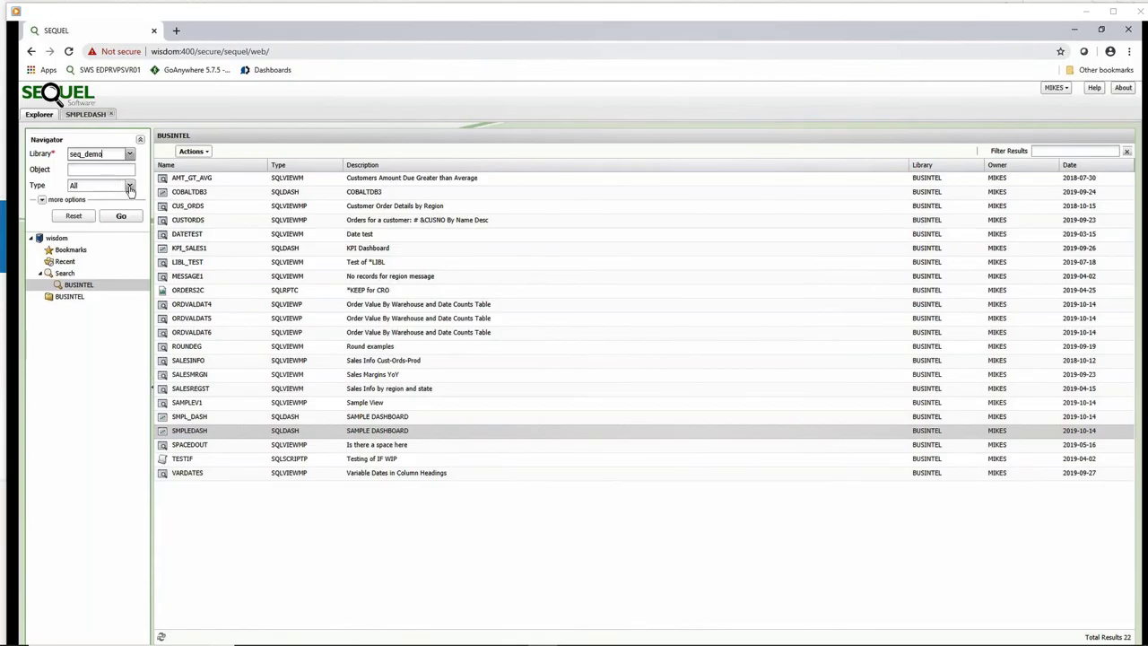
click(129, 186)
click(88, 291)
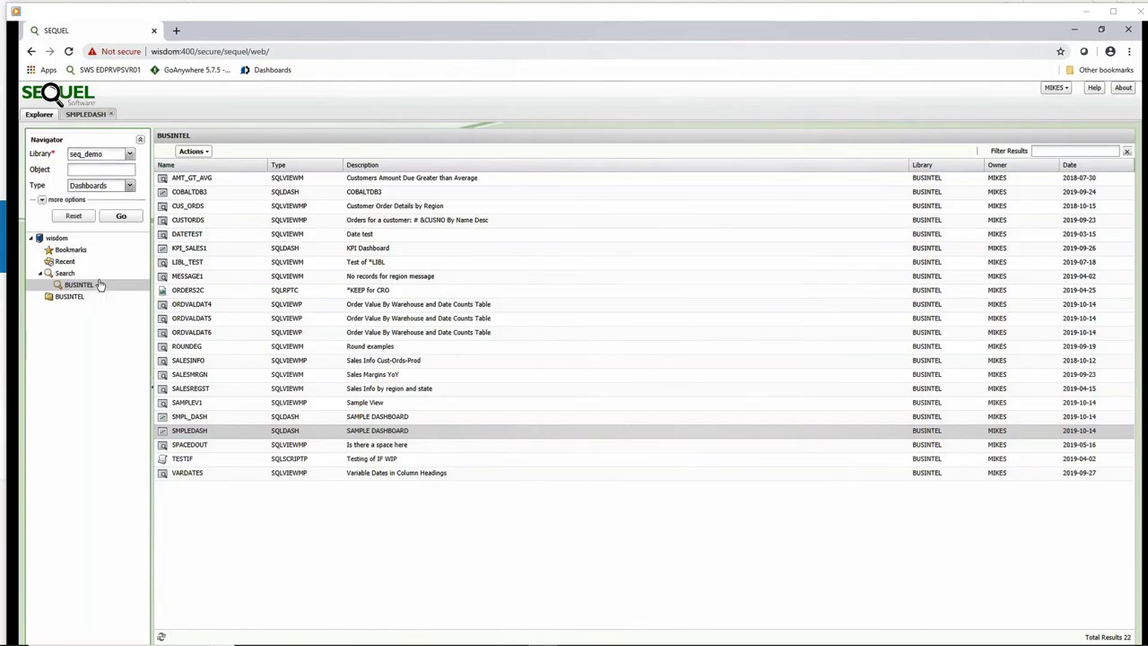
click(120, 217)
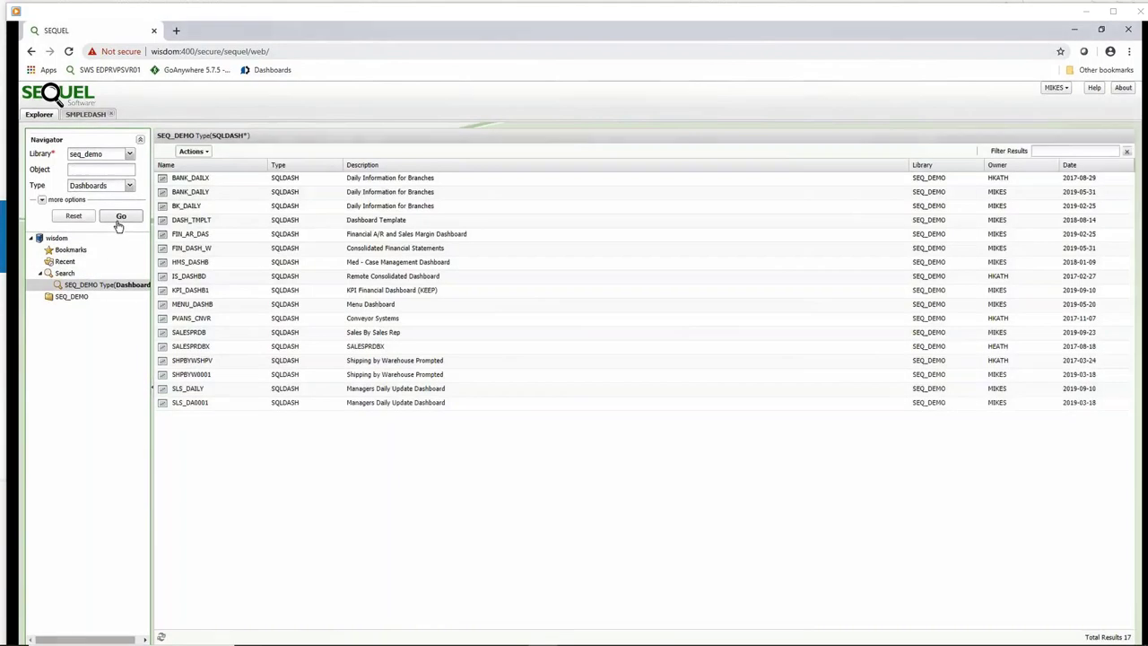
Run the SLS_DAILY dashboard and rotate its Retail Value by Ship Whse pie chart.
double_click(202, 390)
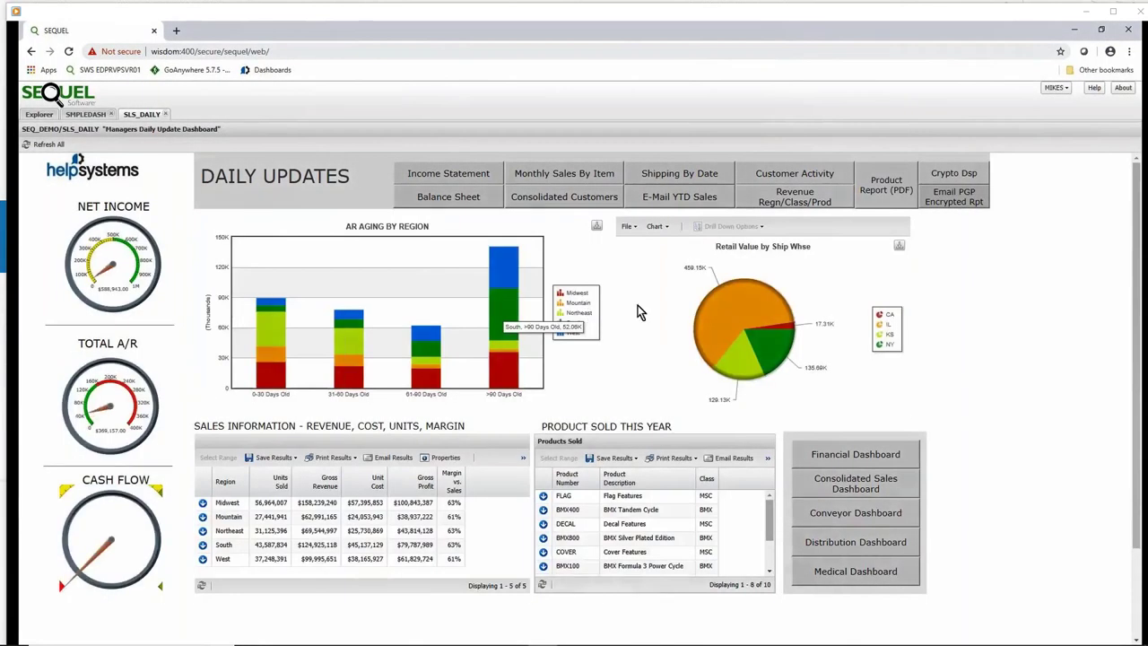
drag(723, 346, 745, 314)
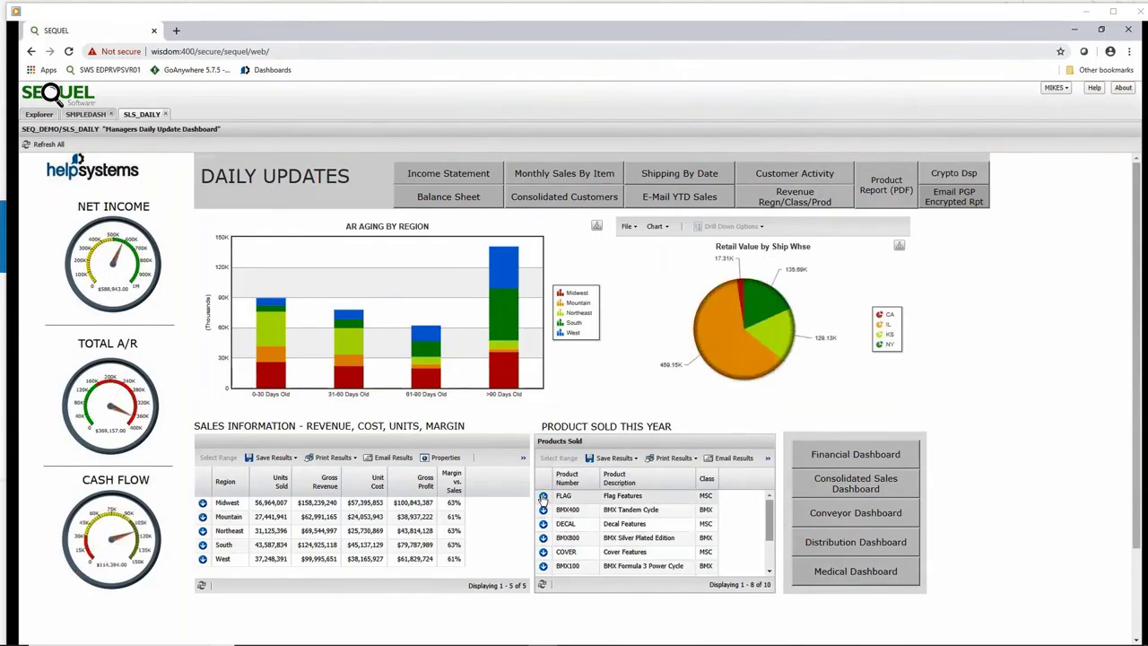
Check the drill-down options of the FLAG product and the Midwest region, and select the IL slice of the pie chart.
click(543, 496)
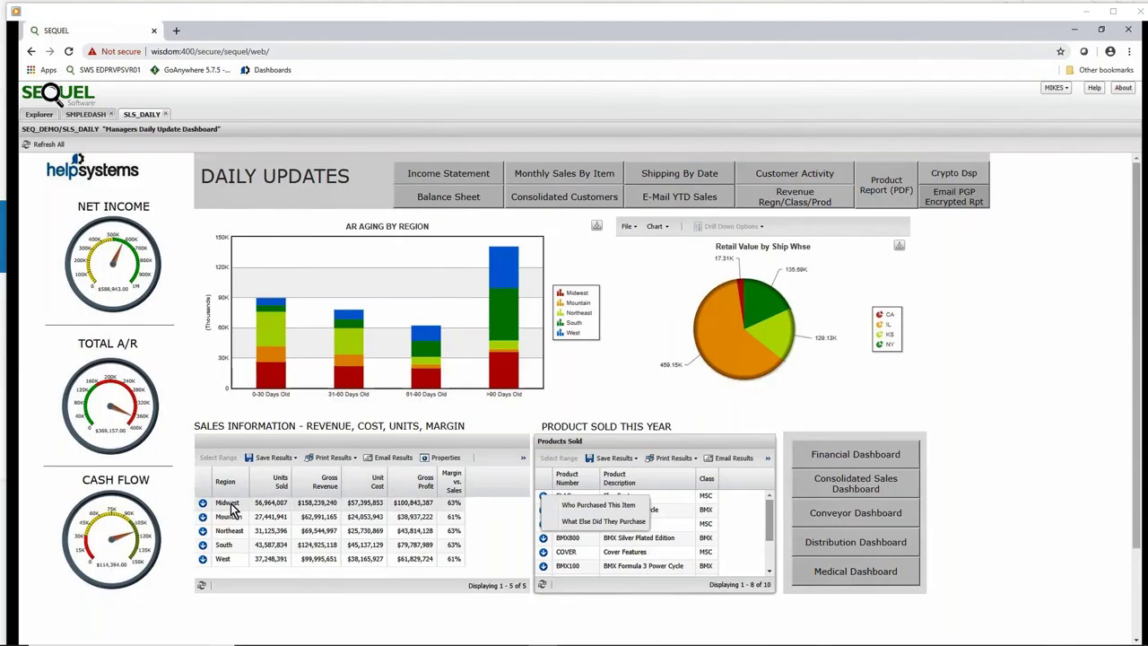
click(203, 503)
click(204, 504)
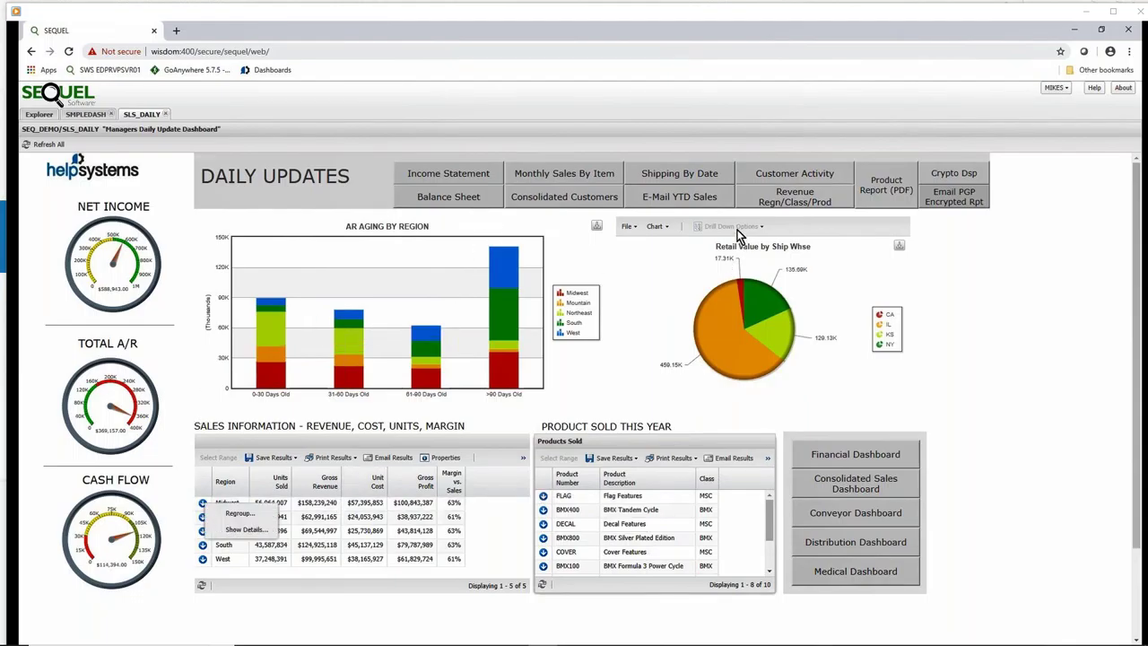
click(727, 315)
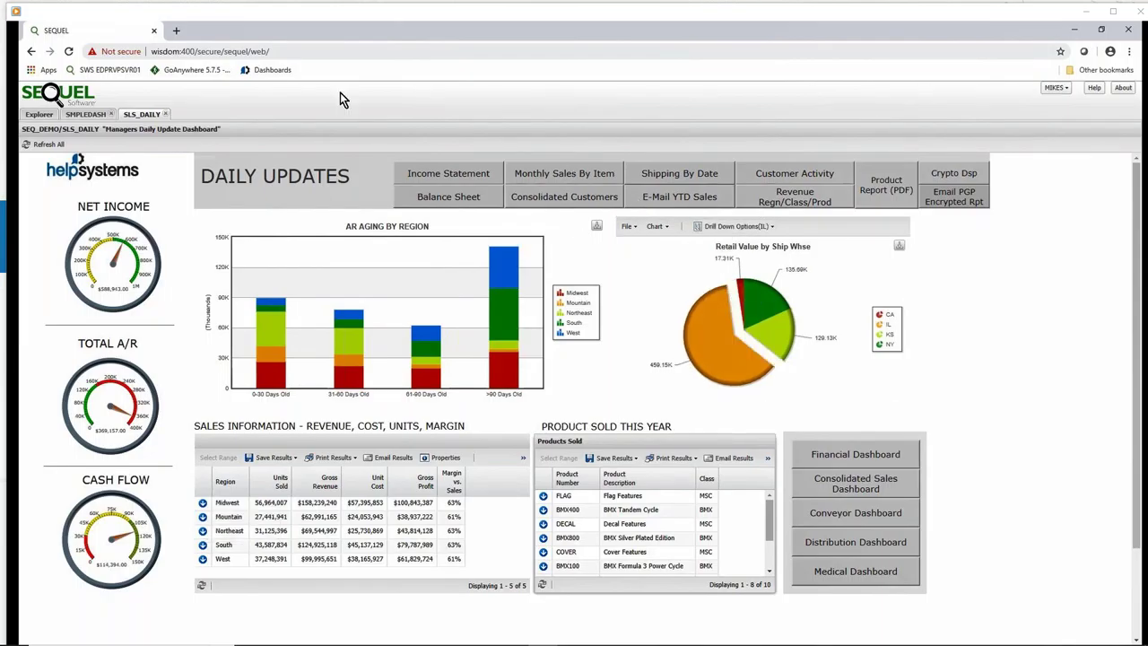
Run the MENU_DASHB dashboard from the explorer's SEQ_DEMO list and return to the list of dashboards.
click(39, 113)
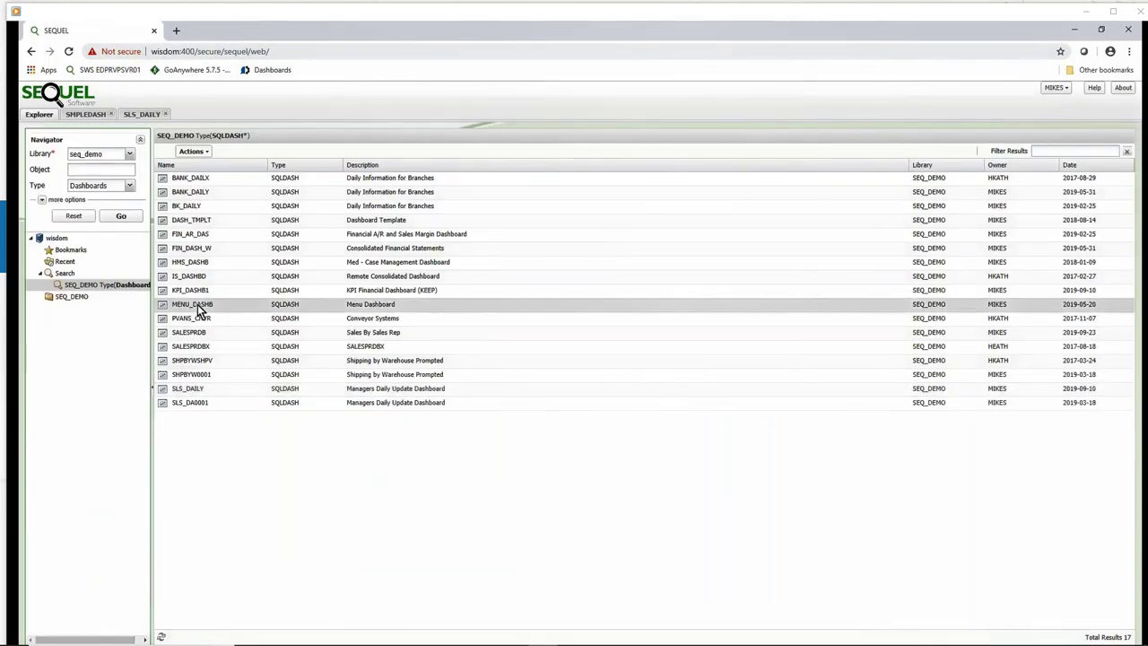
double_click(199, 306)
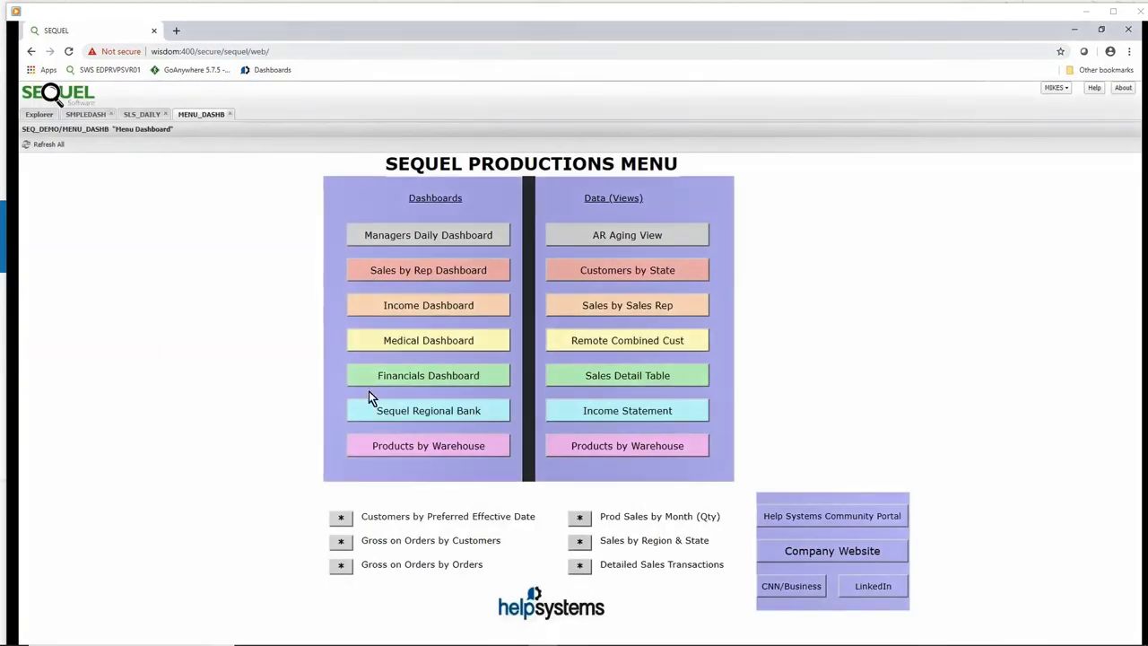
click(50, 117)
double_click(200, 298)
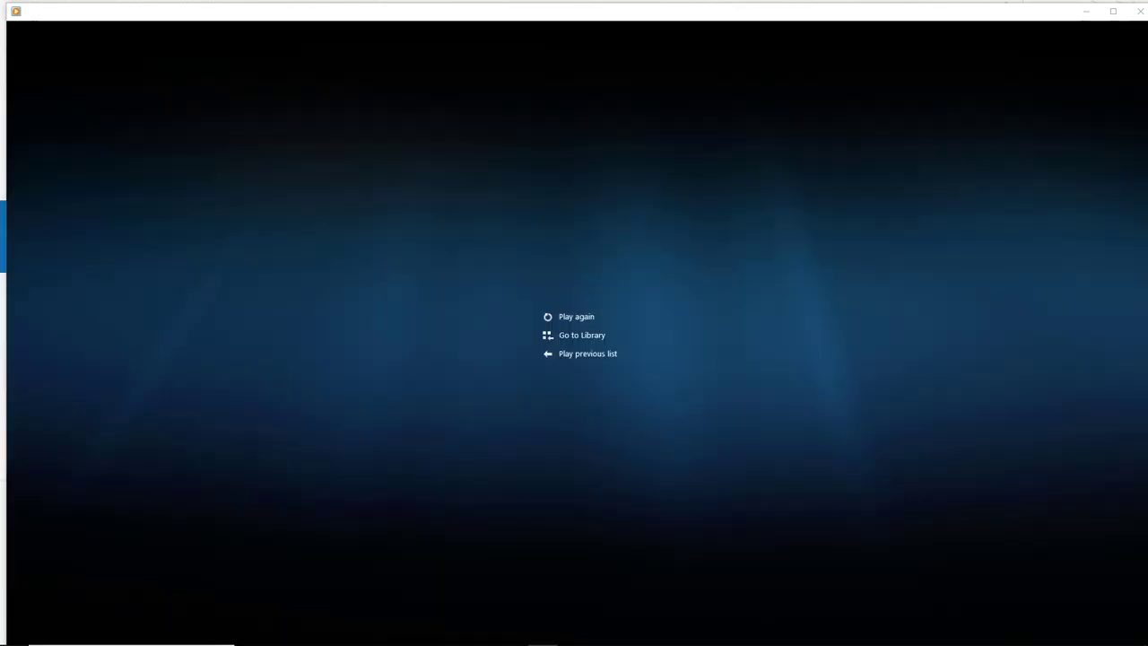
key(alt+Tab)
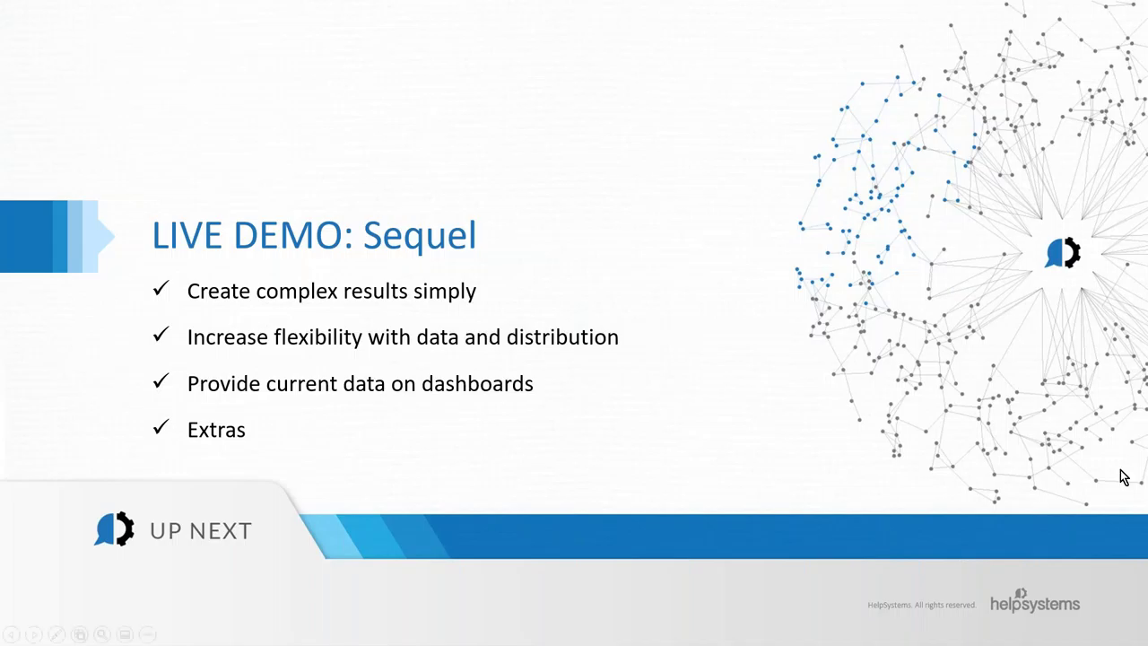